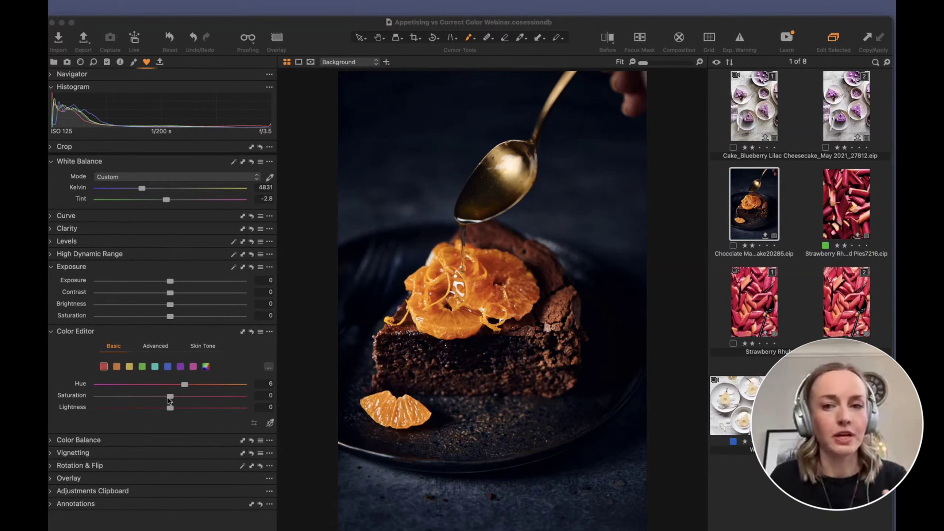
# Clone the chocolate mandarin cake photo's variant and display the clone's red range in the basic Color Editor.
pyautogui.rightClick(767, 201)
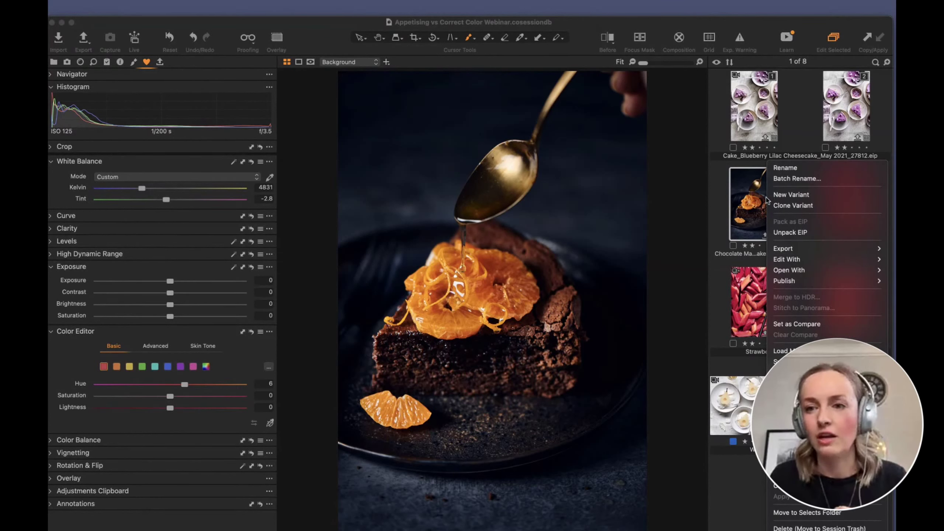
pyautogui.click(790, 206)
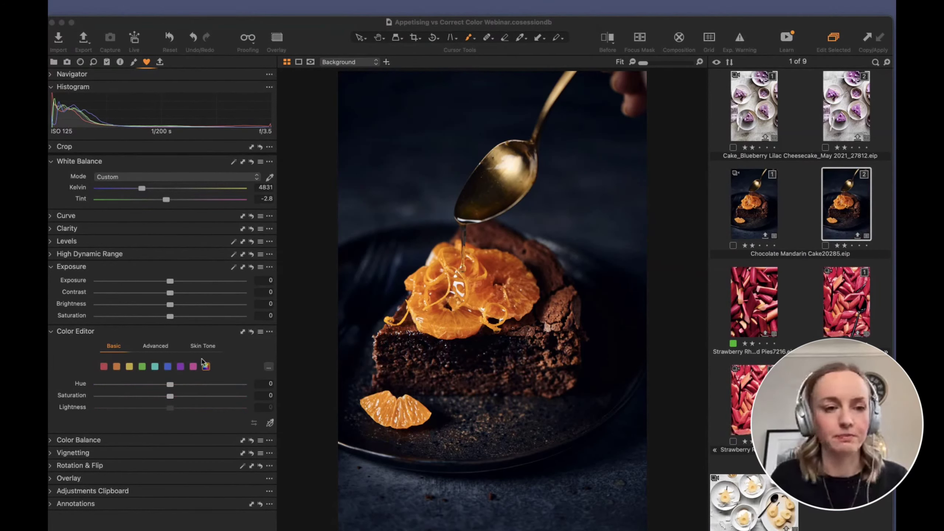
pyautogui.click(105, 368)
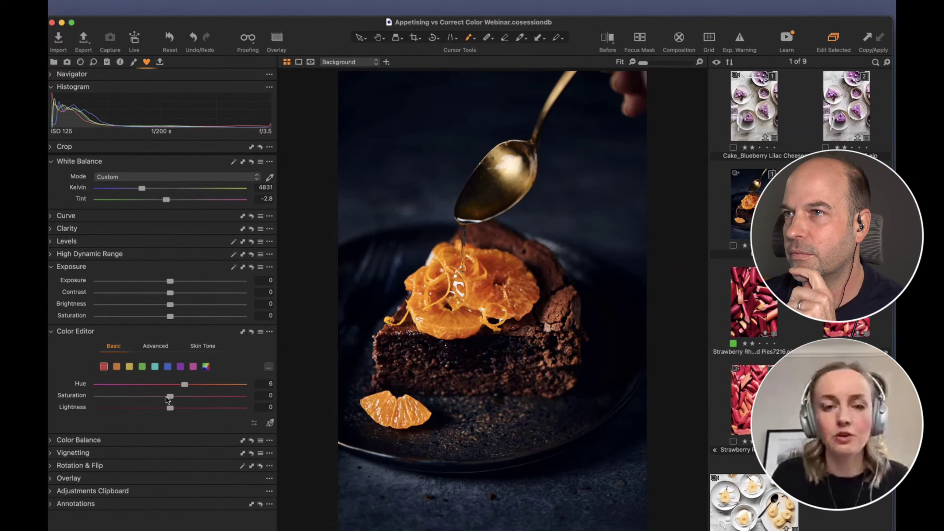
# Reset all adjustments on the cloned cake variant to view the unedited photo, and undo the reset.
pyautogui.click(170, 38)
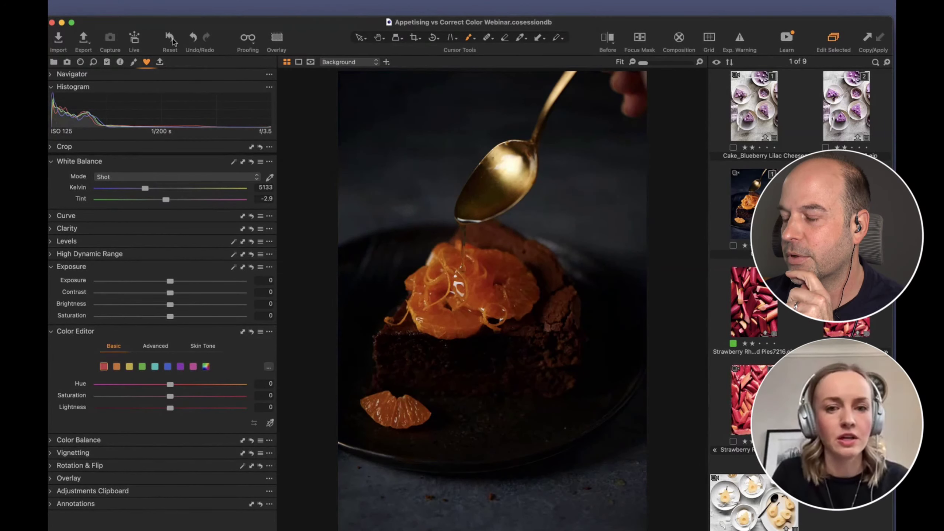
pyautogui.press('super+z')
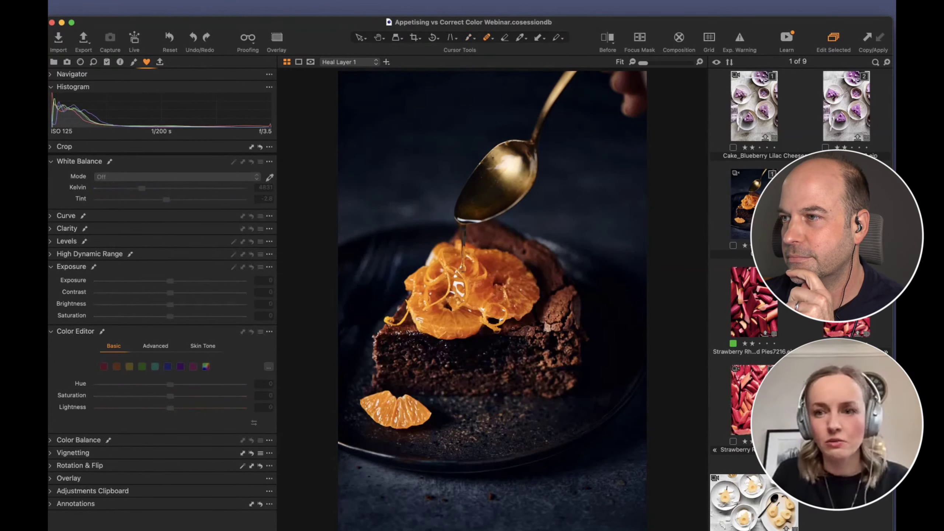
pyautogui.press('super+shift+z')
pyautogui.press('super+shift+a')
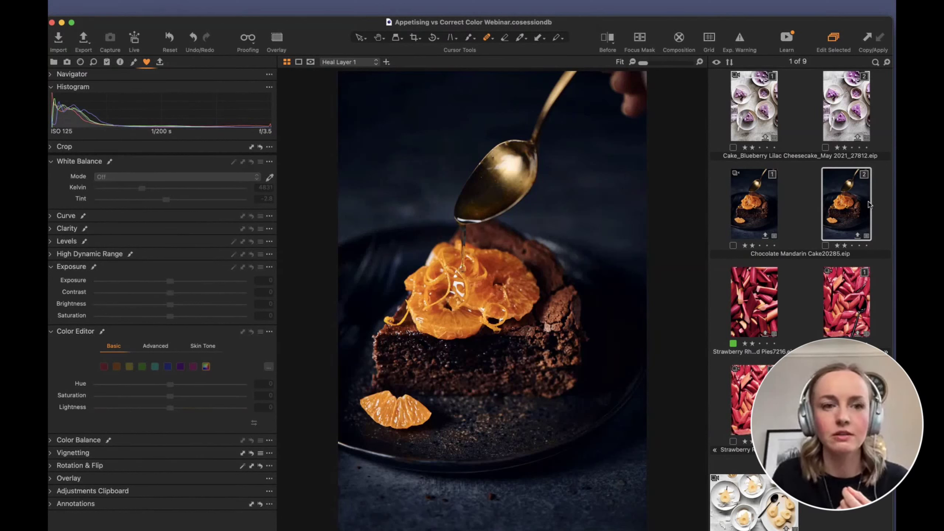
pyautogui.click(134, 62)
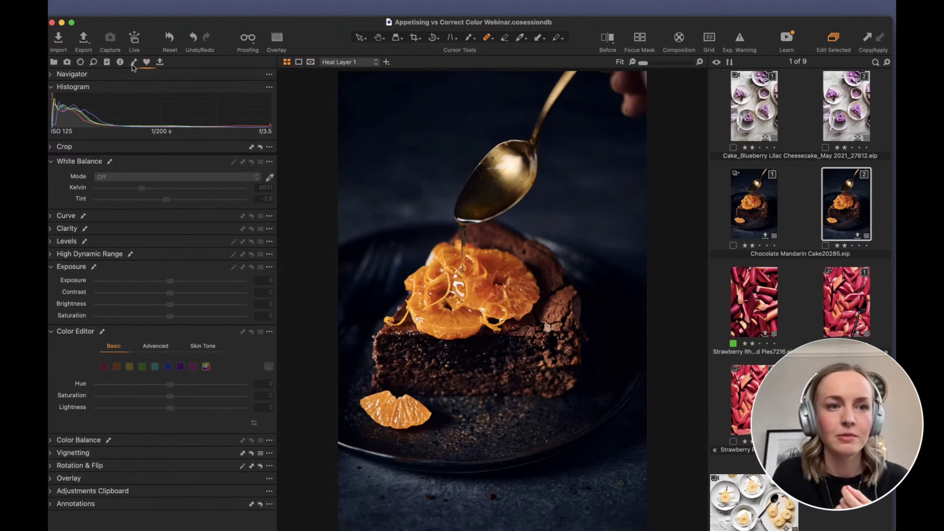
pyautogui.click(146, 61)
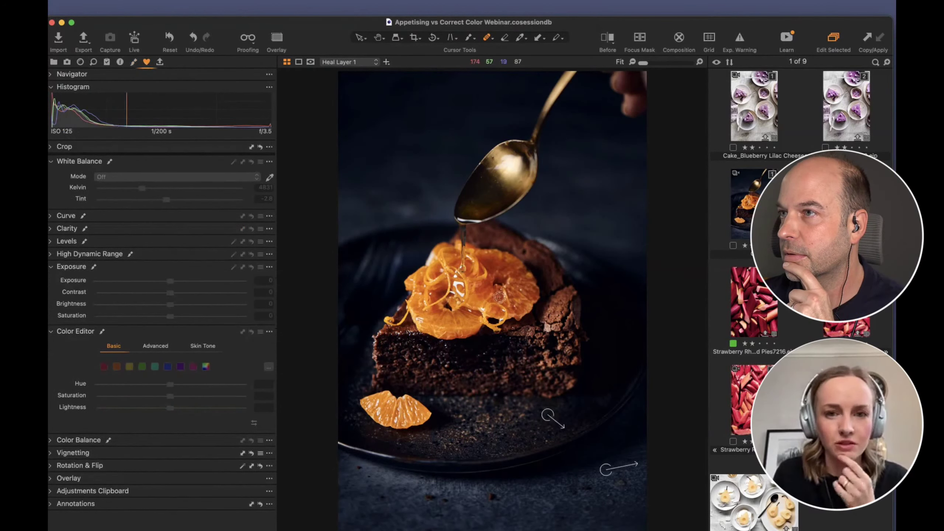
# Make the Background layer active and try a higher saturation on the red range, resetting it to 0.
pyautogui.click(342, 62)
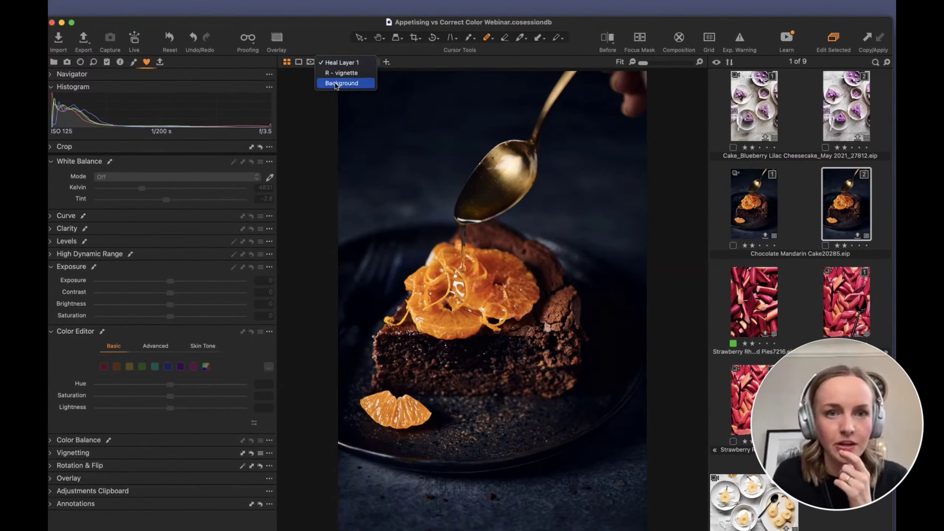
pyautogui.click(336, 83)
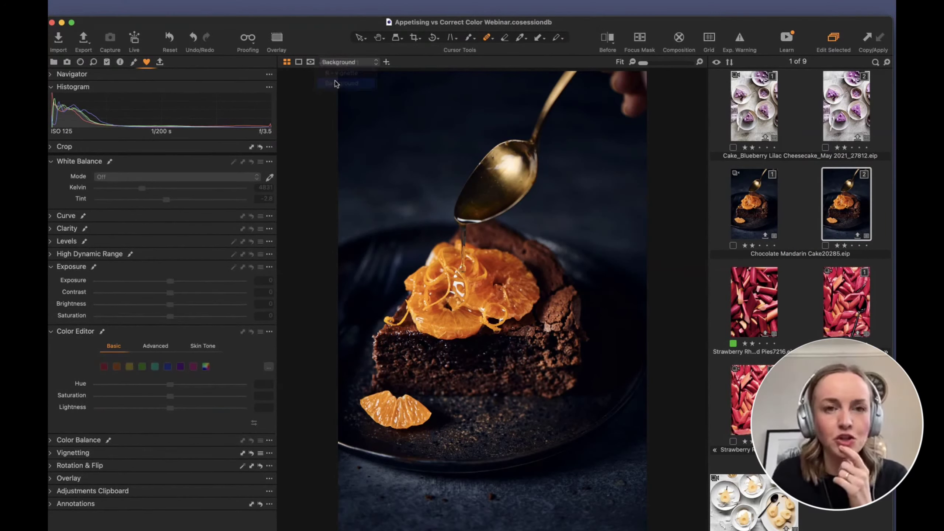
pyautogui.click(103, 367)
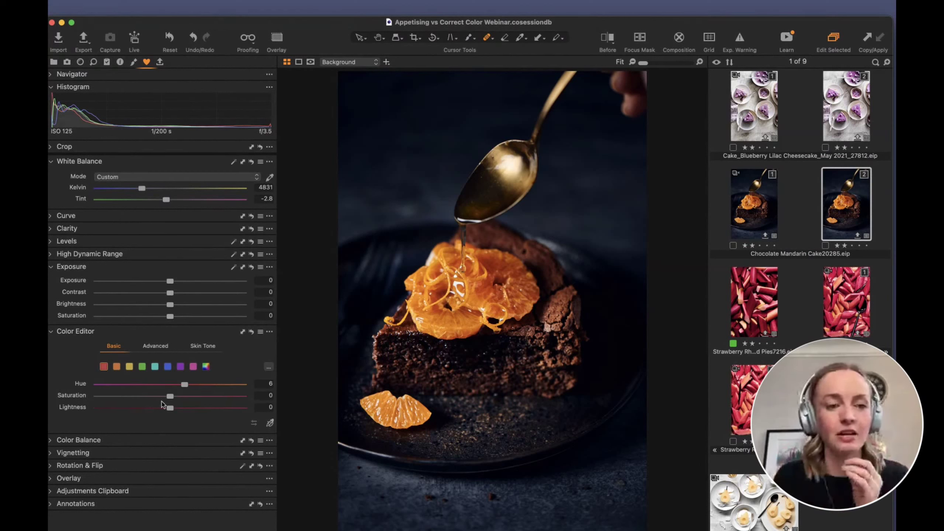
pyautogui.moveTo(171, 397); pyautogui.dragTo(199, 399)
pyautogui.doubleClick(199, 398)
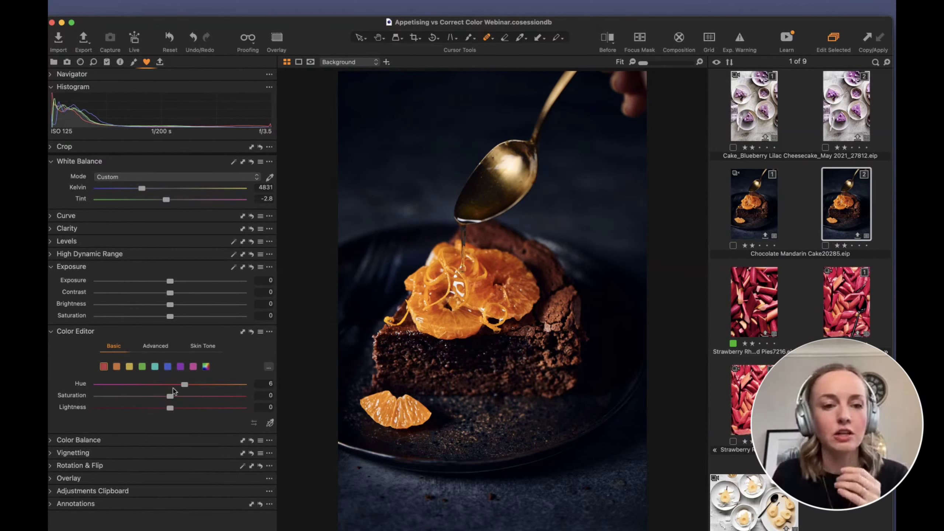
# Set the orange range's saturation to 0.8, and the yellow range's hue to -5.8 and saturation to -6.5.
pyautogui.click(117, 367)
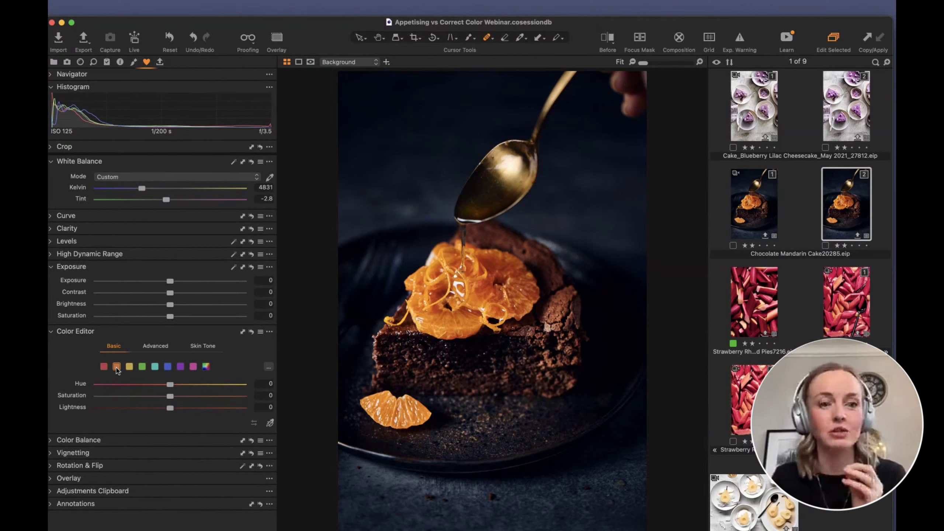
pyautogui.moveTo(170, 396)
pyautogui.mouseDown()
pyautogui.moveTo(97, 397)
pyautogui.moveTo(169, 395)
pyautogui.mouseUp()
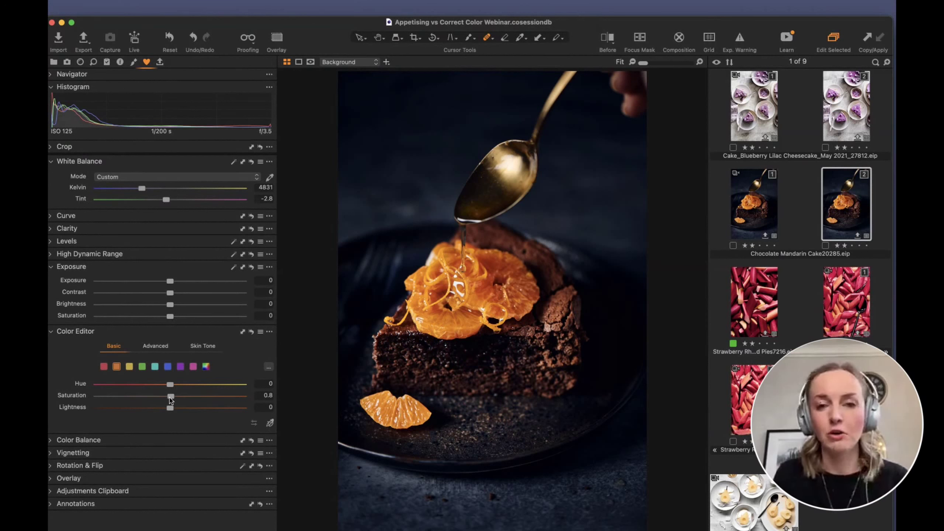
pyautogui.click(130, 366)
pyautogui.moveTo(170, 384)
pyautogui.mouseDown()
pyautogui.moveTo(100, 396)
pyautogui.moveTo(188, 396)
pyautogui.moveTo(101, 389)
pyautogui.moveTo(164, 397)
pyautogui.mouseUp()
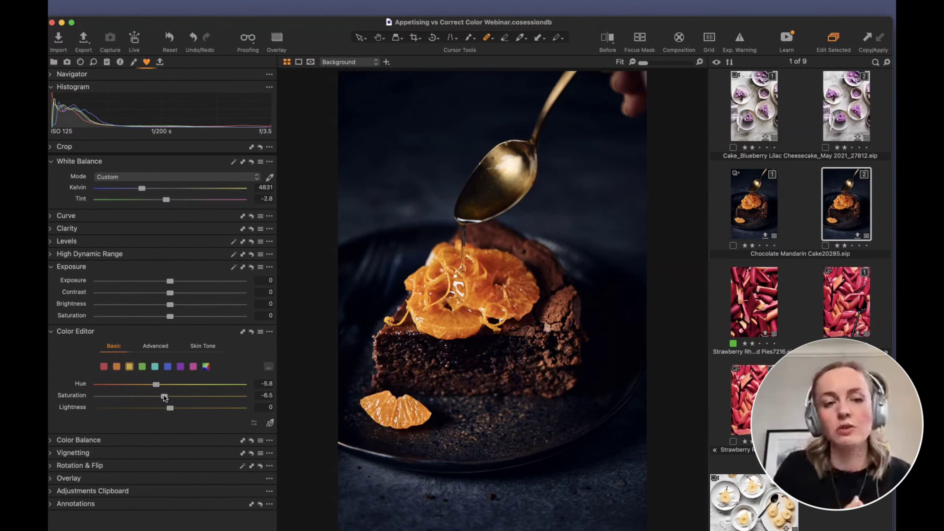
# Raise the orange range's saturation to 19.7 and shift its hue to -2.4.
pyautogui.click(116, 367)
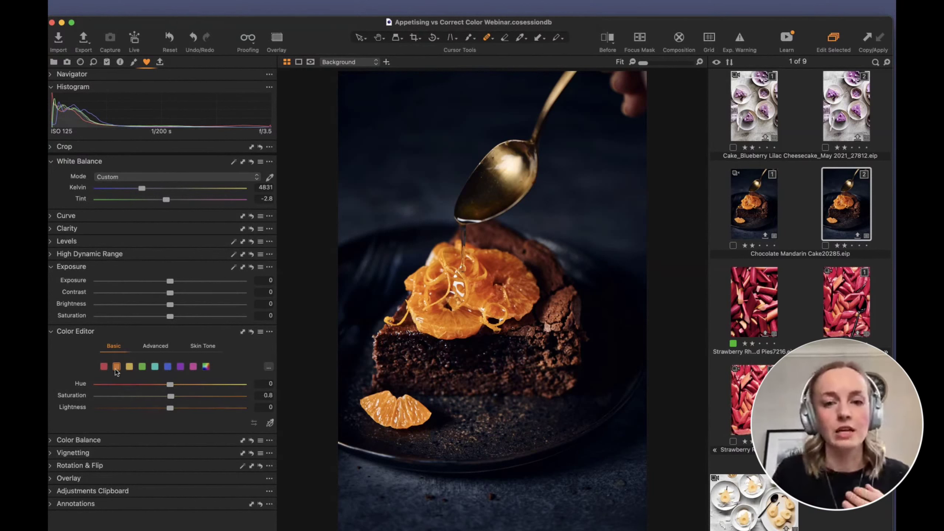
pyautogui.moveTo(171, 399); pyautogui.dragTo(188, 396)
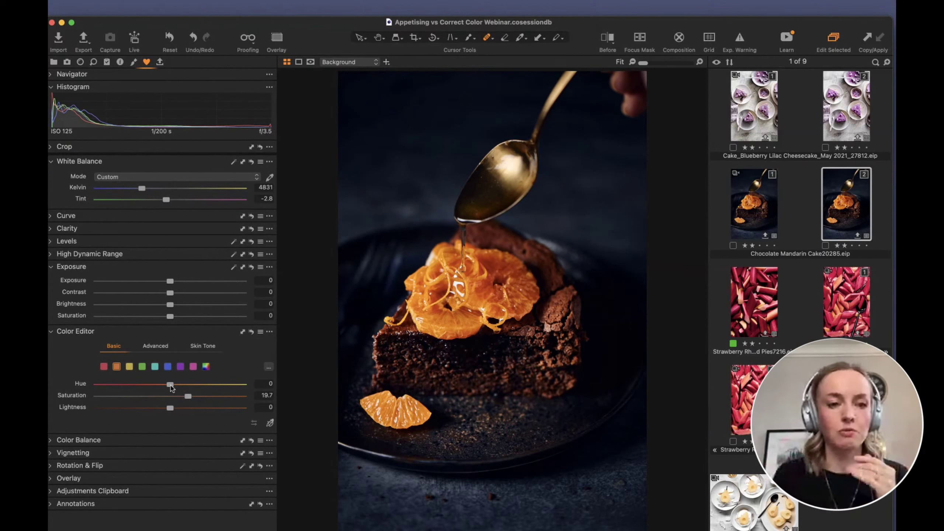
pyautogui.moveTo(171, 387)
pyautogui.mouseDown()
pyautogui.moveTo(133, 386)
pyautogui.moveTo(238, 386)
pyautogui.moveTo(164, 387)
pyautogui.mouseUp()
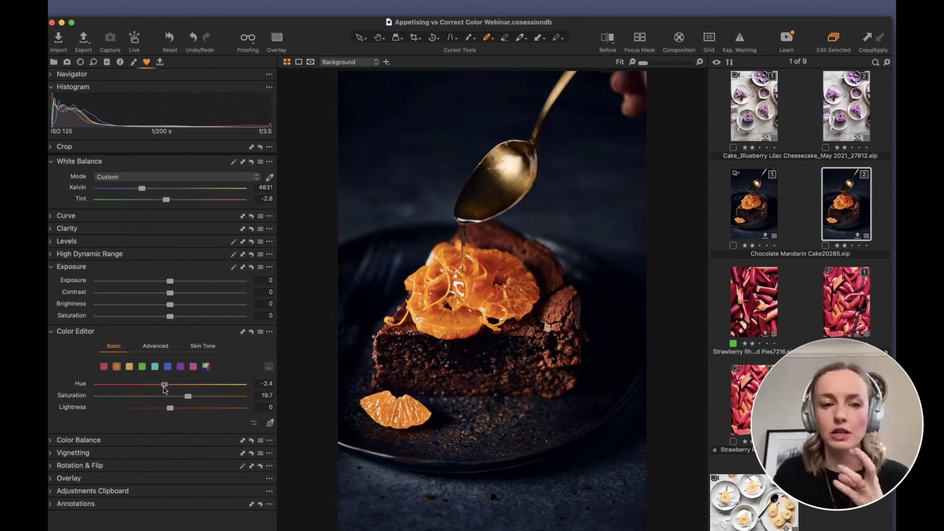
# Set the red range's hue to 8.5 and saturation to 13.6, and adjust the orange range's hue to -1.9.
pyautogui.click(105, 369)
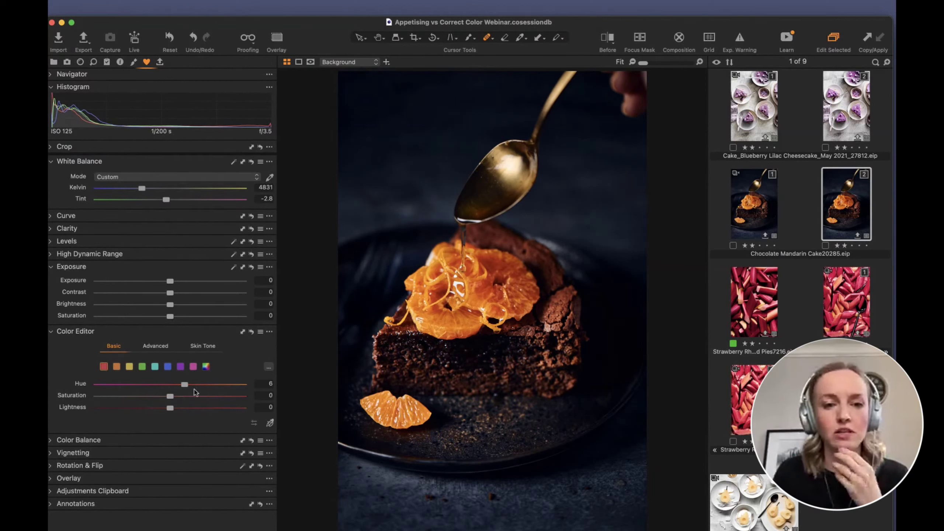
pyautogui.moveTo(184, 387)
pyautogui.mouseDown()
pyautogui.moveTo(201, 387)
pyautogui.moveTo(154, 386)
pyautogui.moveTo(194, 385)
pyautogui.moveTo(173, 397)
pyautogui.moveTo(193, 385)
pyautogui.moveTo(182, 397)
pyautogui.mouseUp()
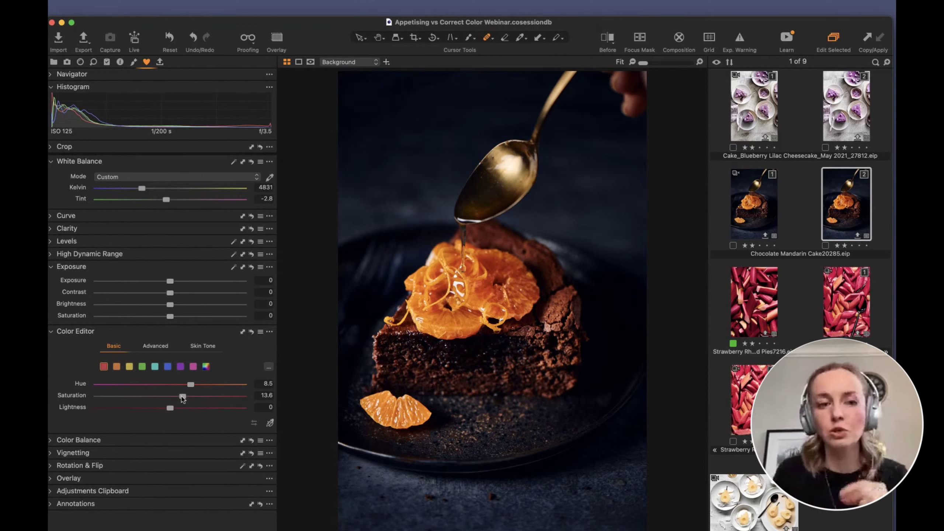
pyautogui.click(117, 370)
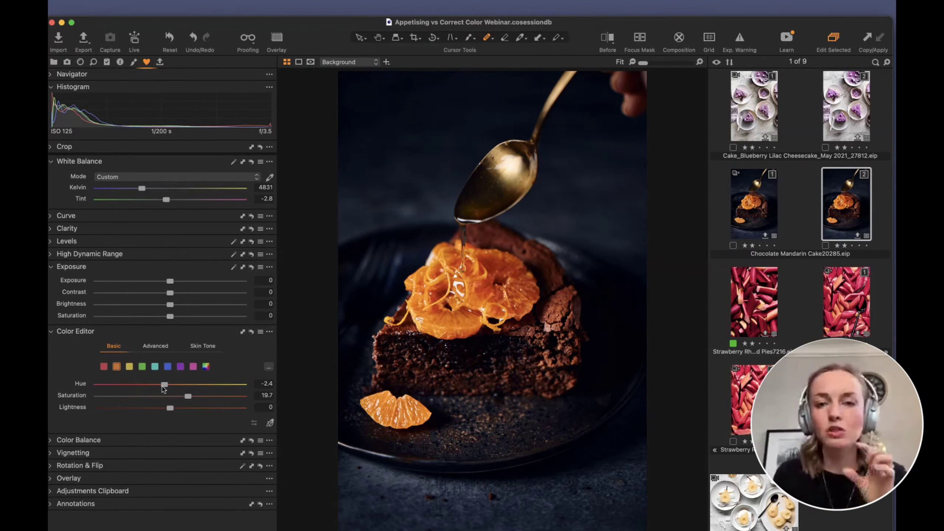
pyautogui.moveTo(163, 385); pyautogui.dragTo(166, 384)
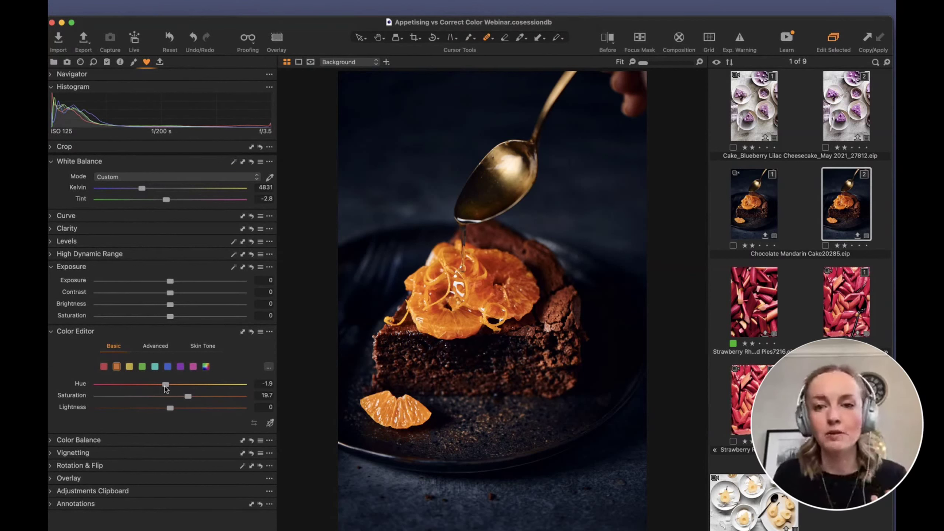
# Fine-tune the yellow range's hue to -6.5.
pyautogui.click(130, 366)
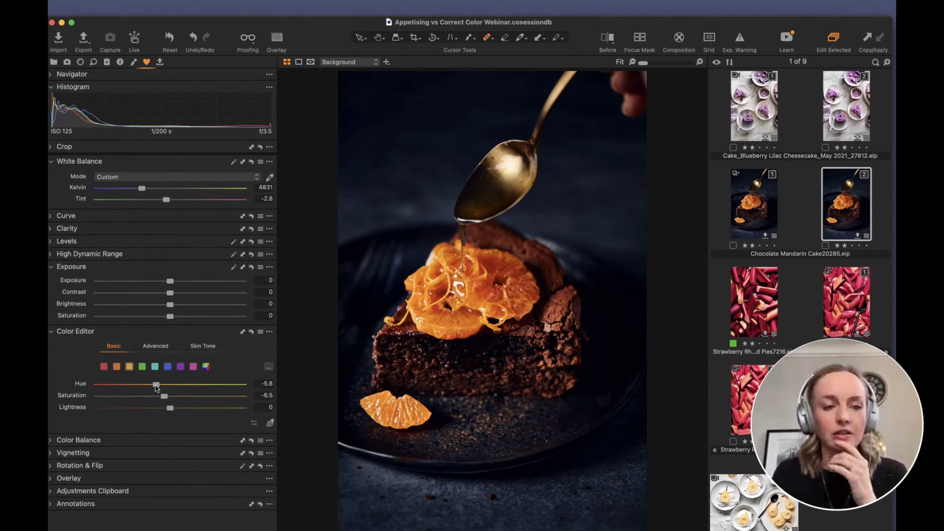
pyautogui.moveTo(156, 386)
pyautogui.mouseDown()
pyautogui.moveTo(128, 385)
pyautogui.moveTo(238, 386)
pyautogui.moveTo(156, 386)
pyautogui.mouseUp()
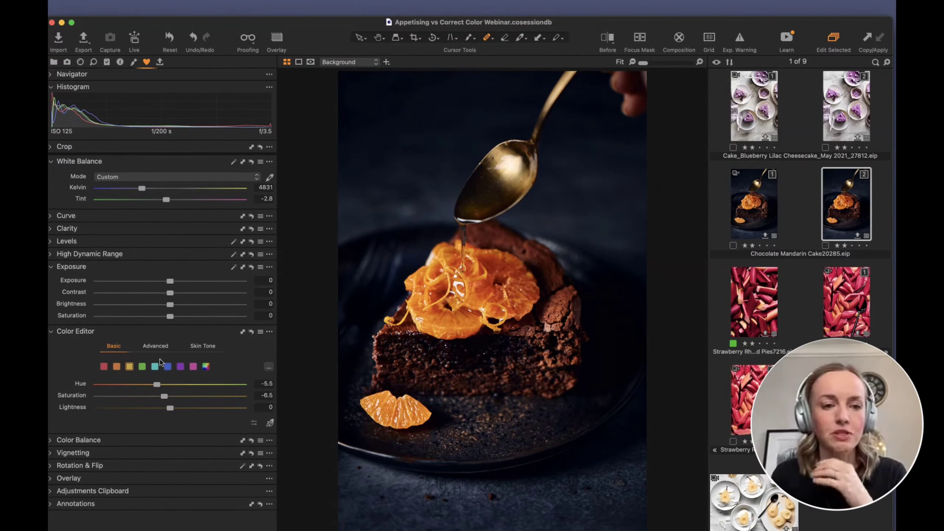
pyautogui.moveTo(156, 385); pyautogui.dragTo(156, 386)
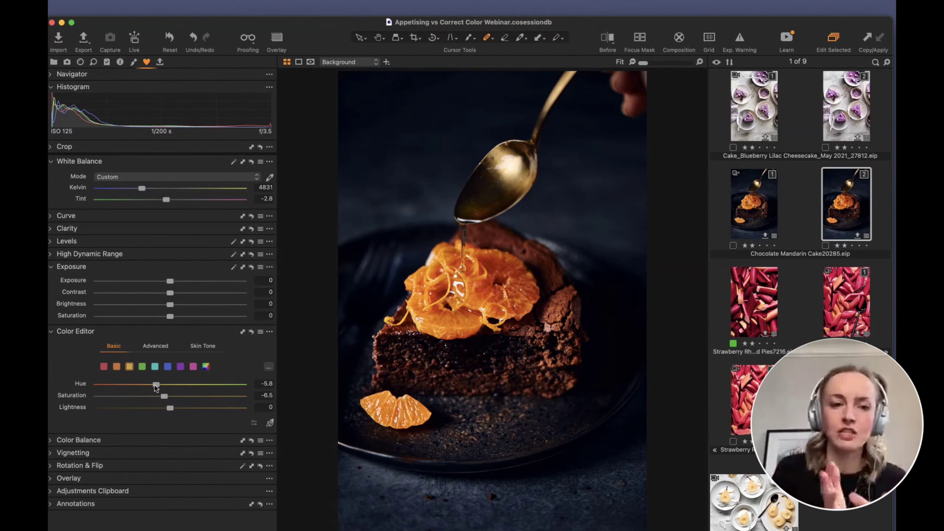
pyautogui.moveTo(156, 385); pyautogui.dragTo(154, 385)
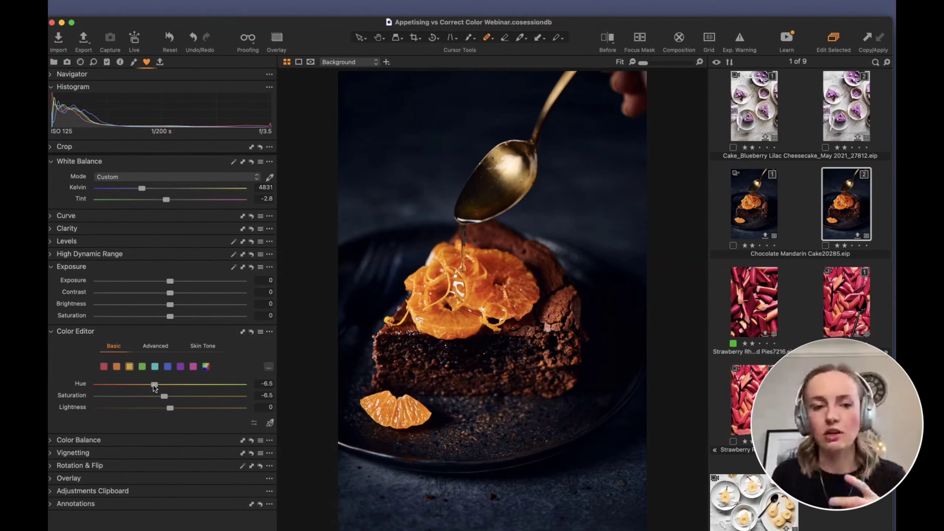
# Compare the cake and mandarin slices at 100% with and without the Color Editor adjustments.
pyautogui.click(251, 332)
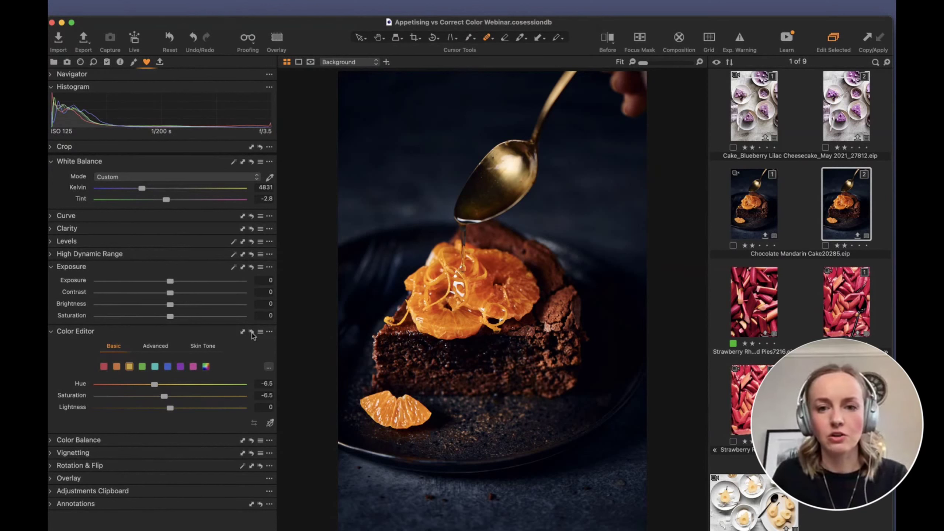
pyautogui.click(557, 313)
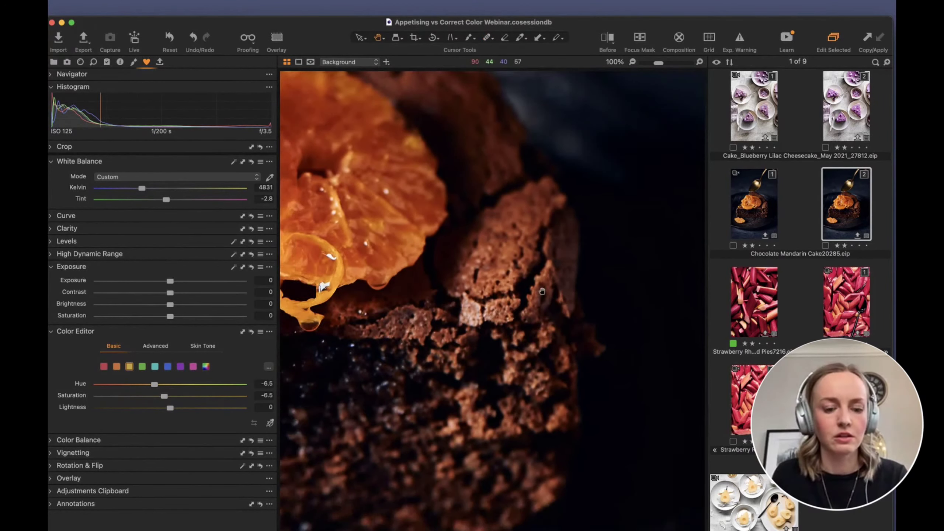
pyautogui.moveTo(542, 291); pyautogui.dragTo(584, 215)
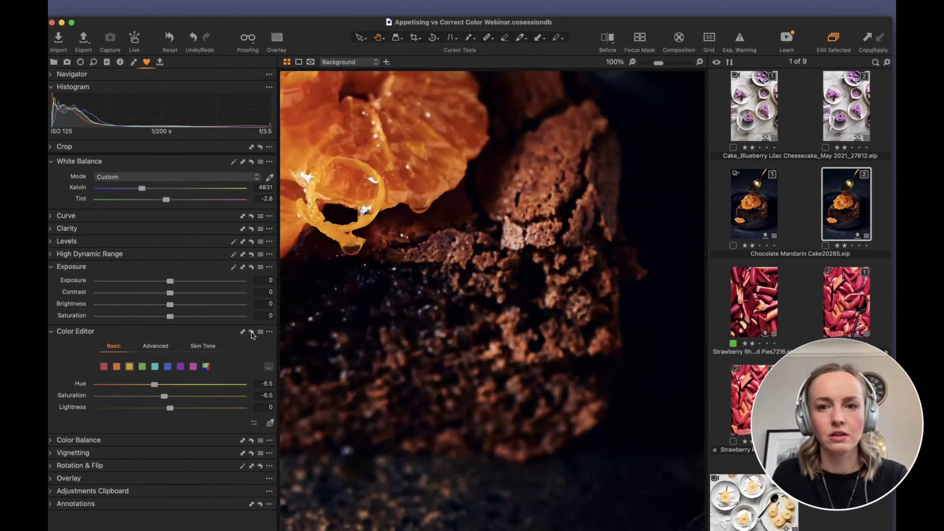
pyautogui.click(251, 333)
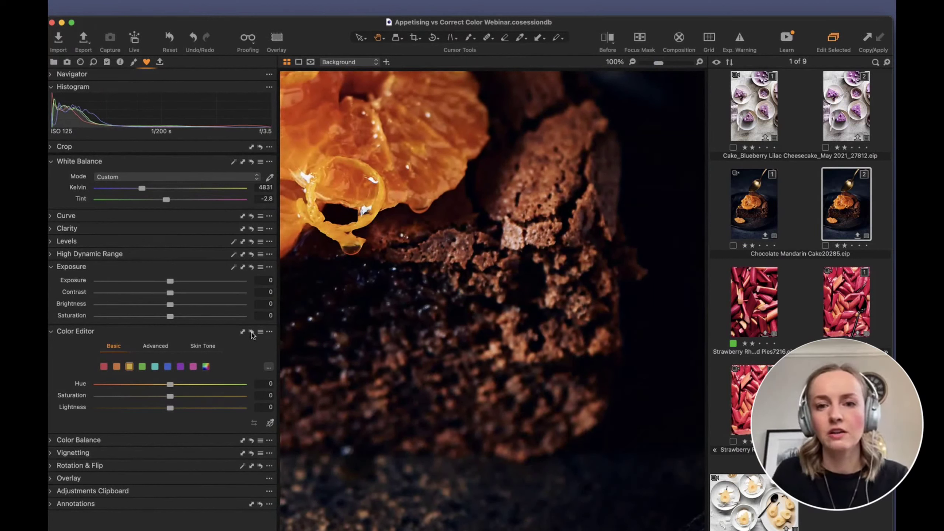
pyautogui.click(252, 332)
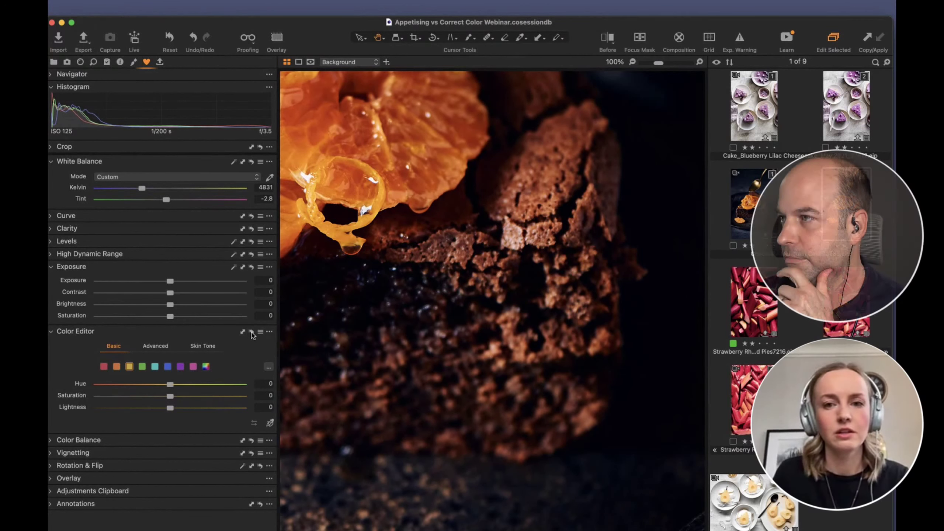
pyautogui.click(251, 333)
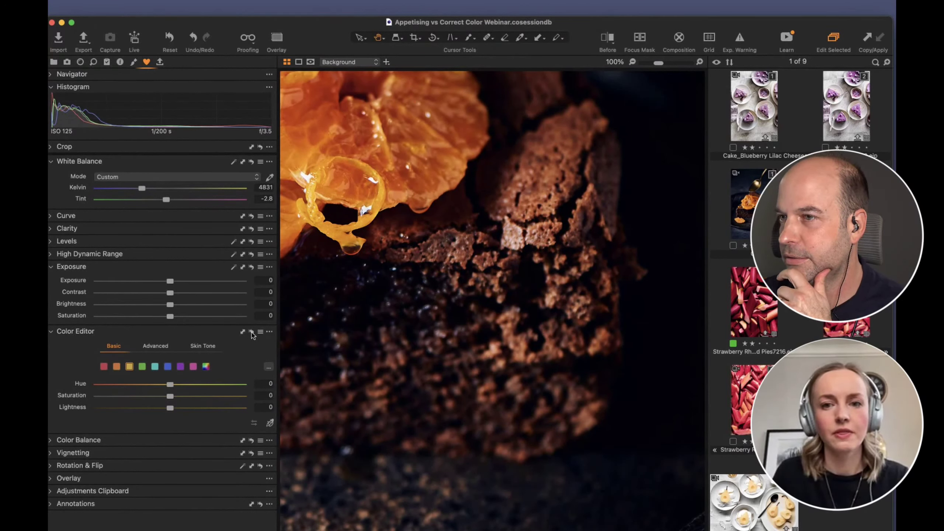
pyautogui.click(252, 332)
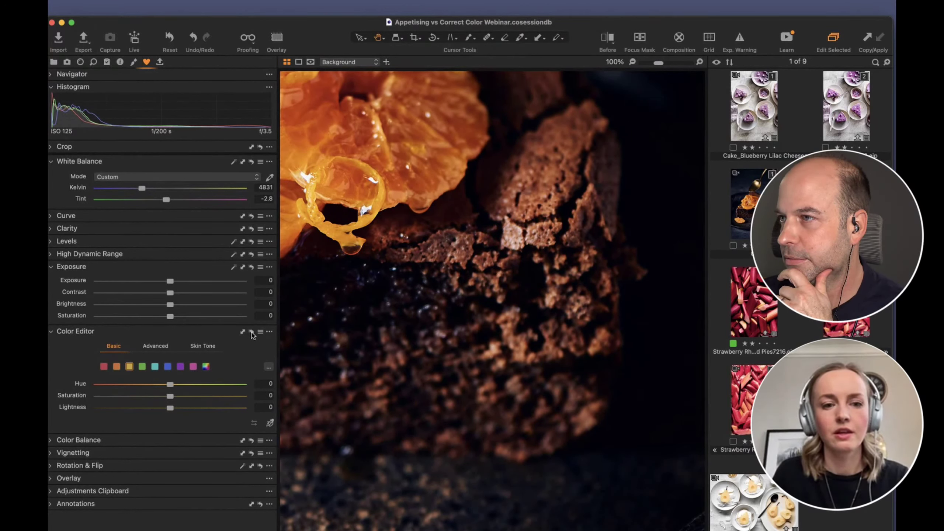
pyautogui.click(428, 312)
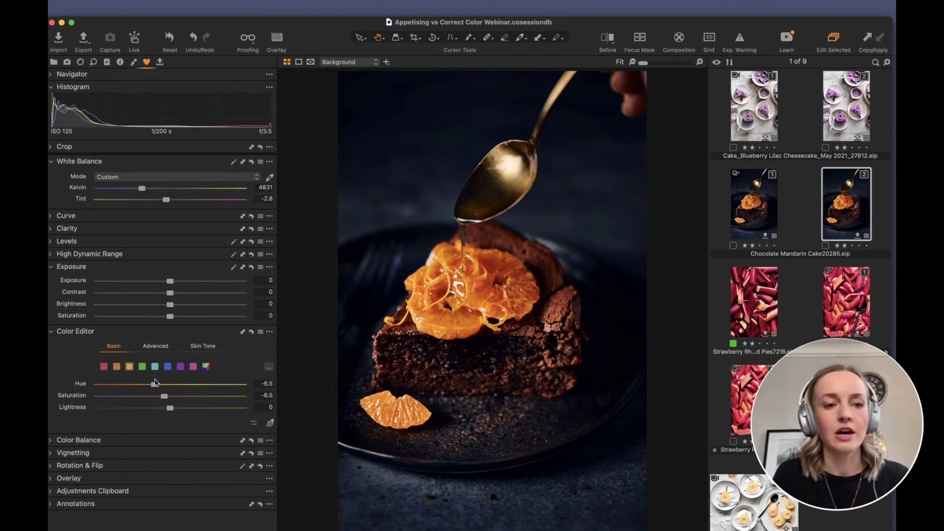
# Lower the red range's saturation to -28.8.
pyautogui.click(104, 366)
pyautogui.moveTo(149, 398)
pyautogui.mouseDown()
pyautogui.moveTo(98, 401)
pyautogui.moveTo(189, 398)
pyautogui.moveTo(143, 398)
pyautogui.mouseUp()
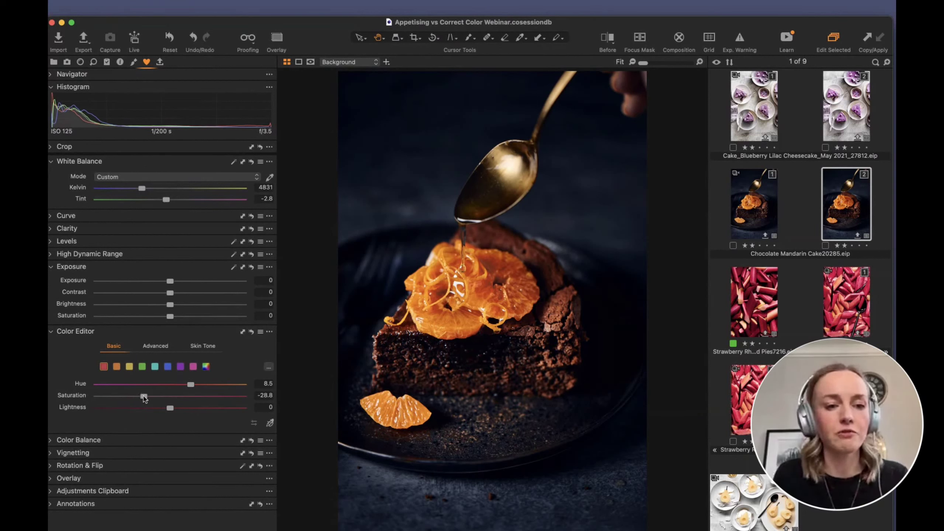
# Restore the red range's saturation to 13.6 and sample the cake's crust with the Direct Color Editor.
pyautogui.moveTo(162, 397); pyautogui.dragTo(201, 397)
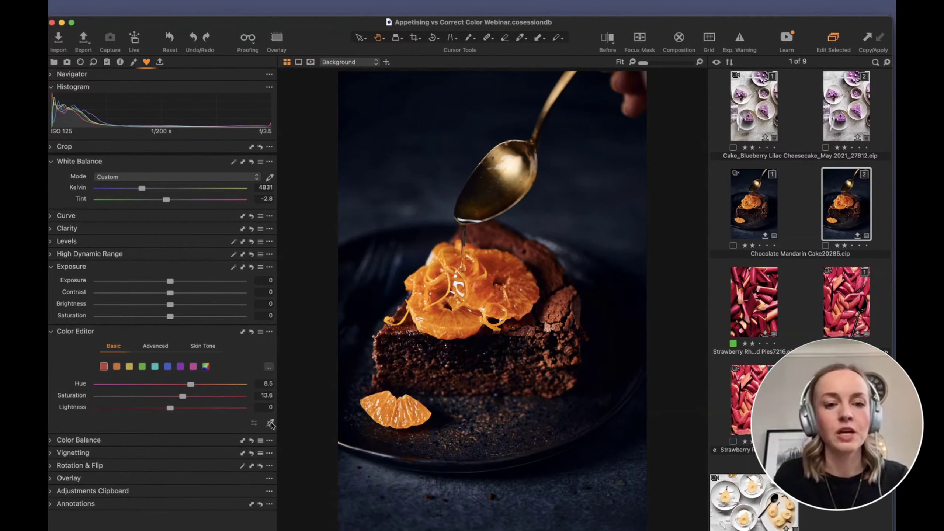
pyautogui.click(270, 423)
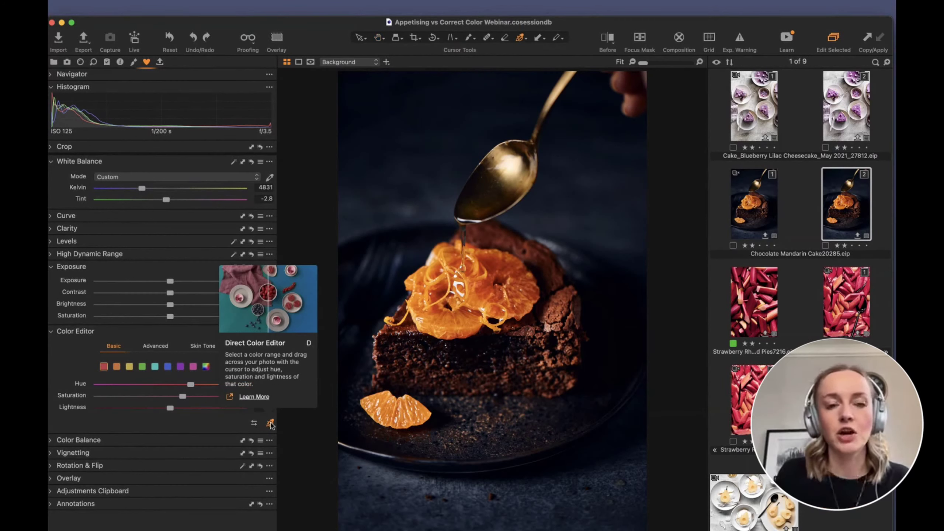
pyautogui.click(556, 307)
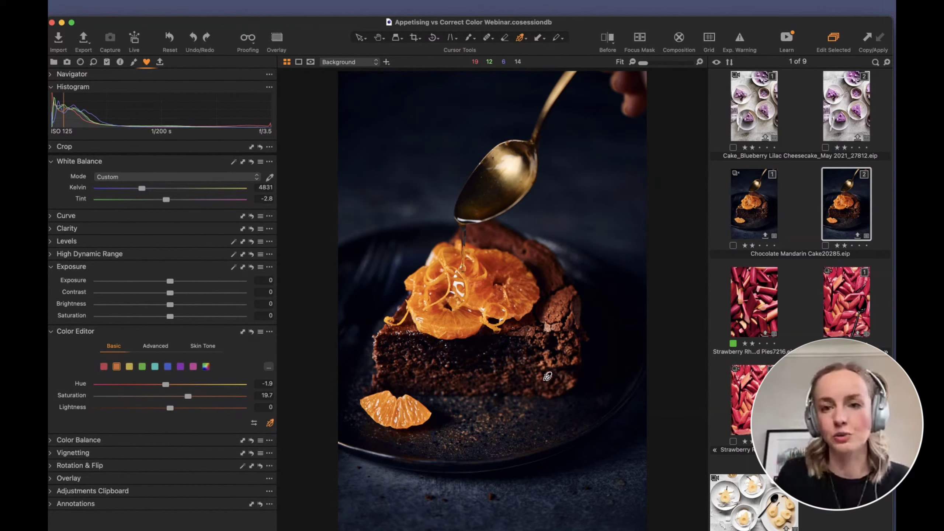
pyautogui.press('v')
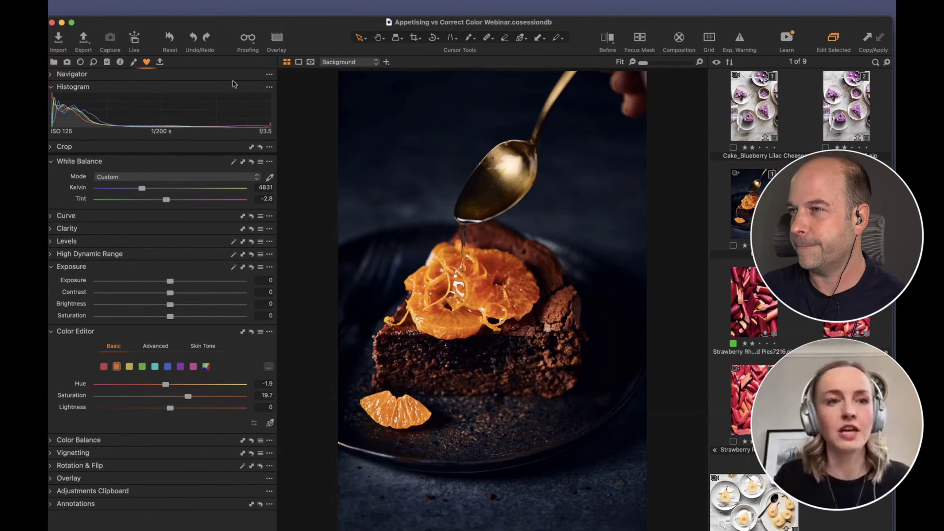
# Inspect the healing spots on Heal Layer 1, and return to the Background layer and its Color Editor settings.
pyautogui.click(134, 62)
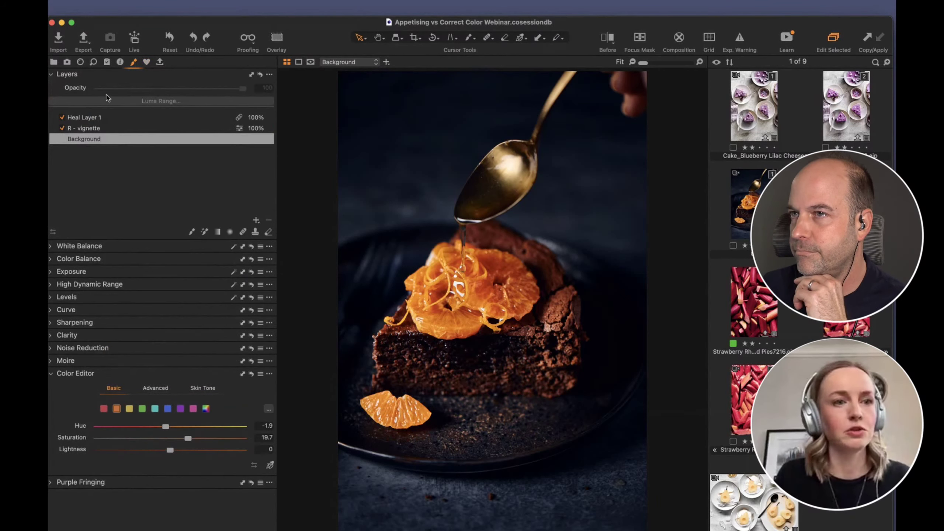
pyautogui.click(106, 119)
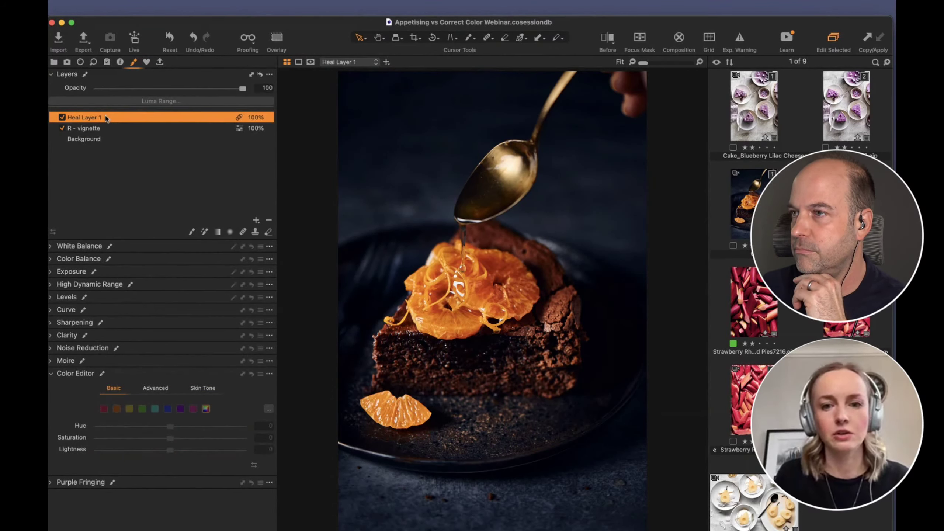
pyautogui.click(244, 233)
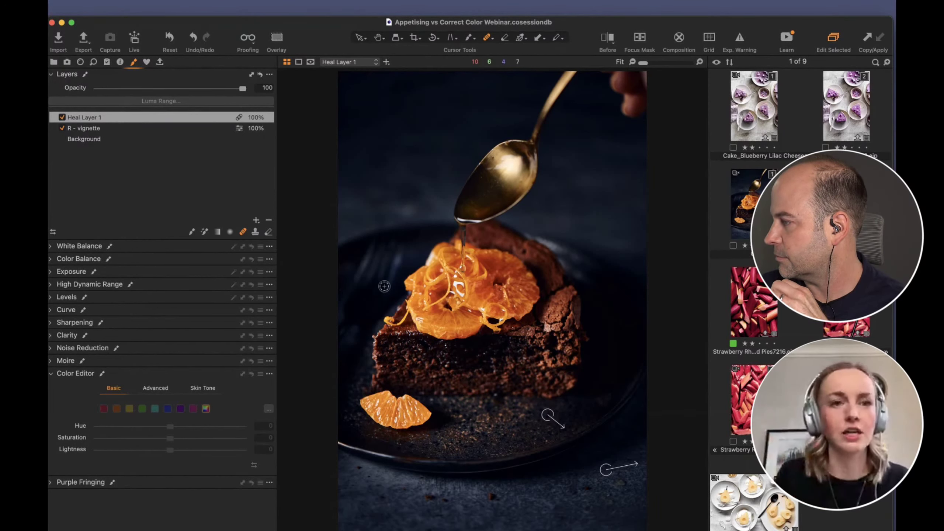
pyautogui.click(112, 140)
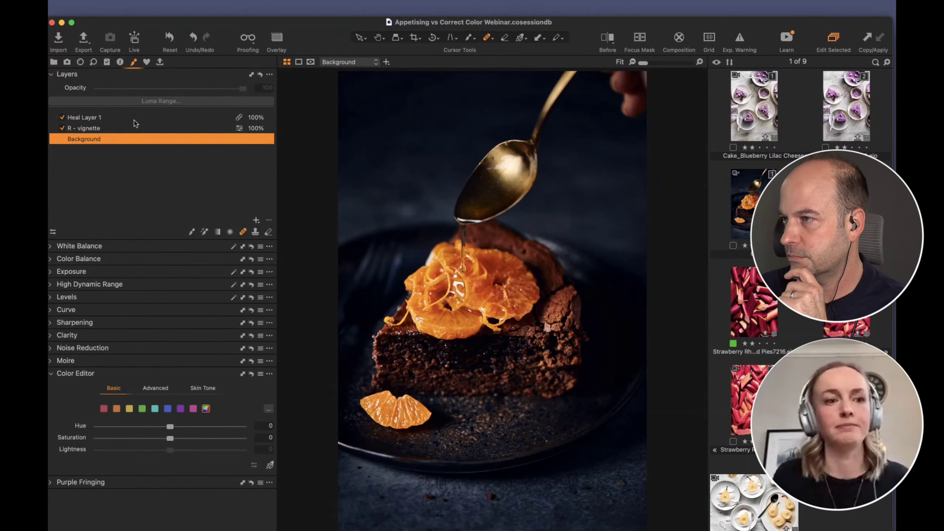
pyautogui.click(146, 62)
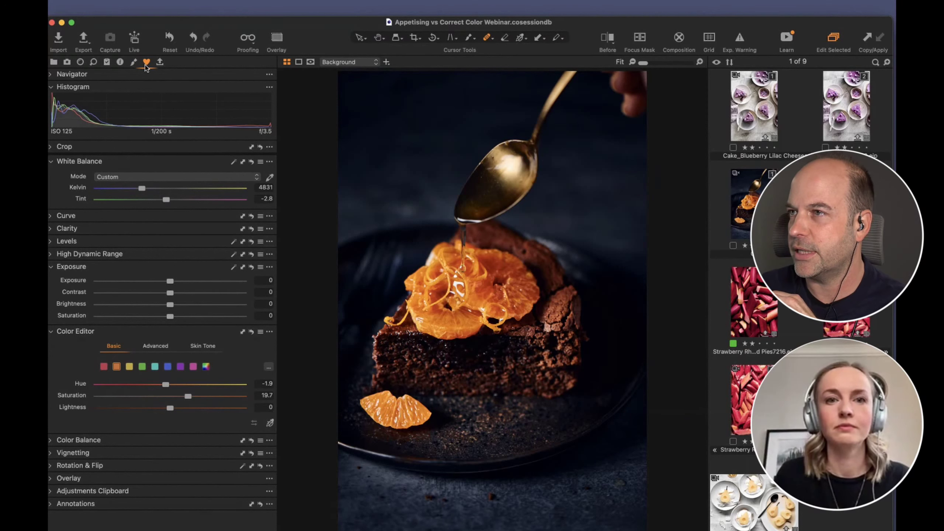
# Compare the cake photo before and after editing, both in full view and with the split view slider.
pyautogui.click(608, 40)
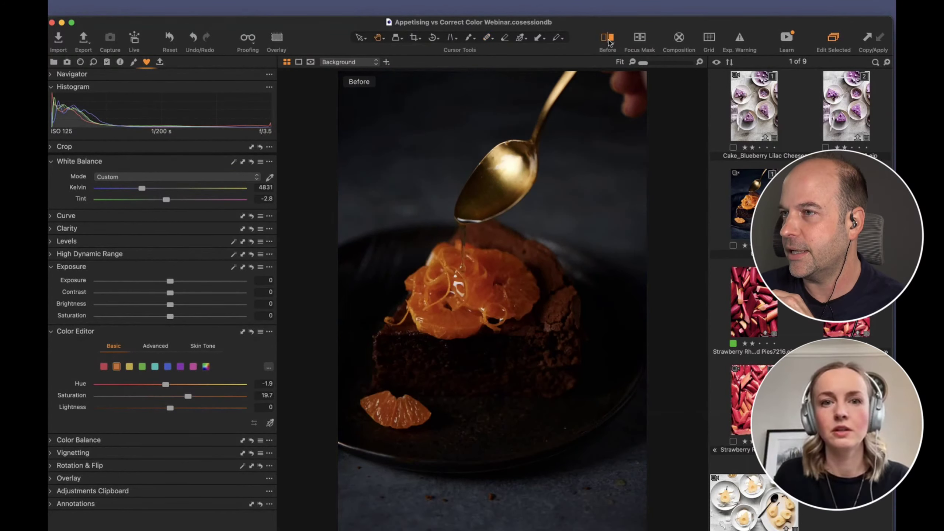
pyautogui.click(609, 41)
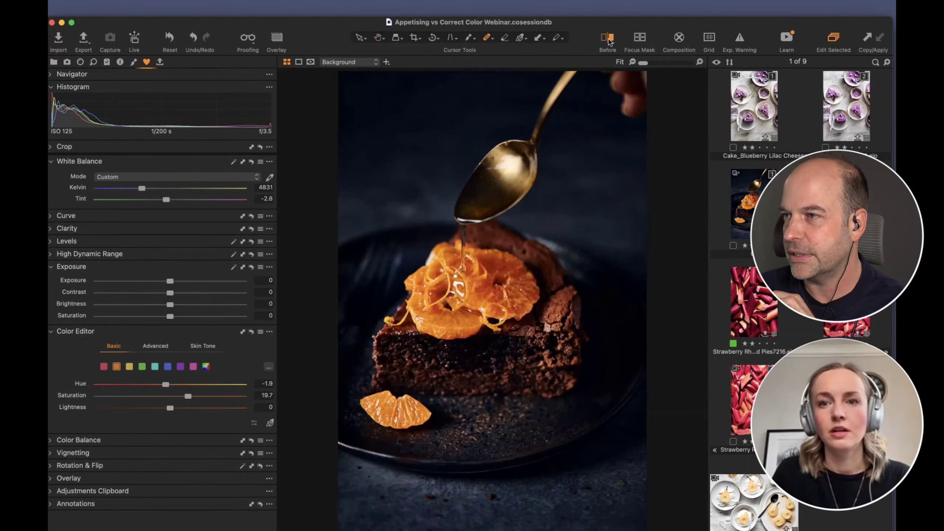
pyautogui.click(609, 42)
pyautogui.click(640, 57)
pyautogui.moveTo(429, 302); pyautogui.dragTo(361, 300)
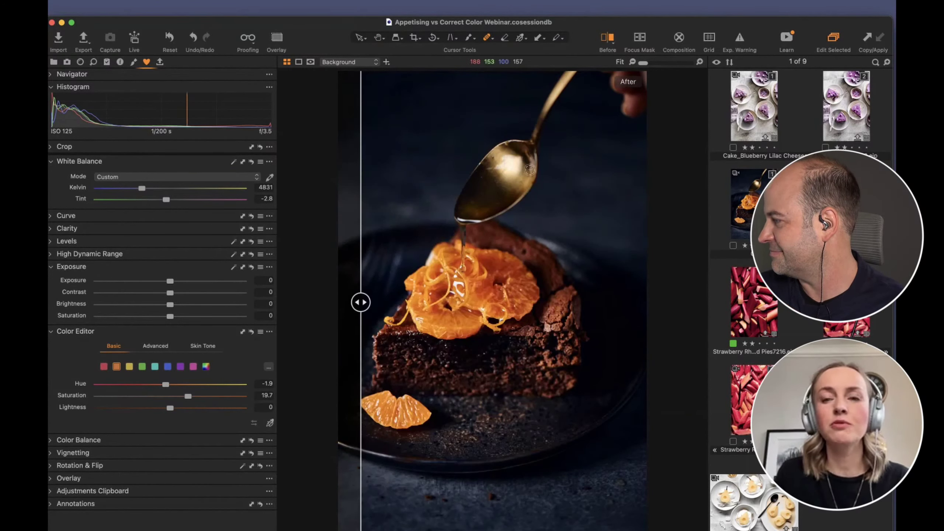
pyautogui.click(609, 42)
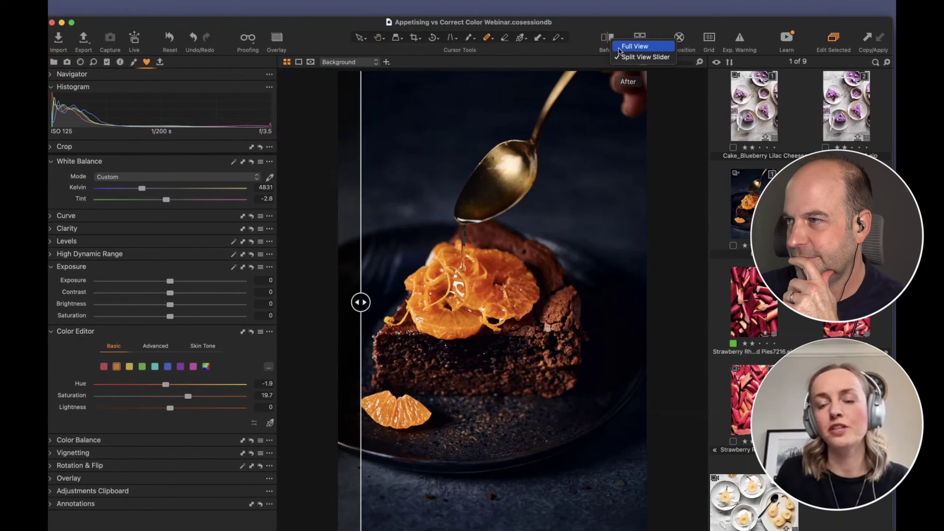
pyautogui.click(619, 48)
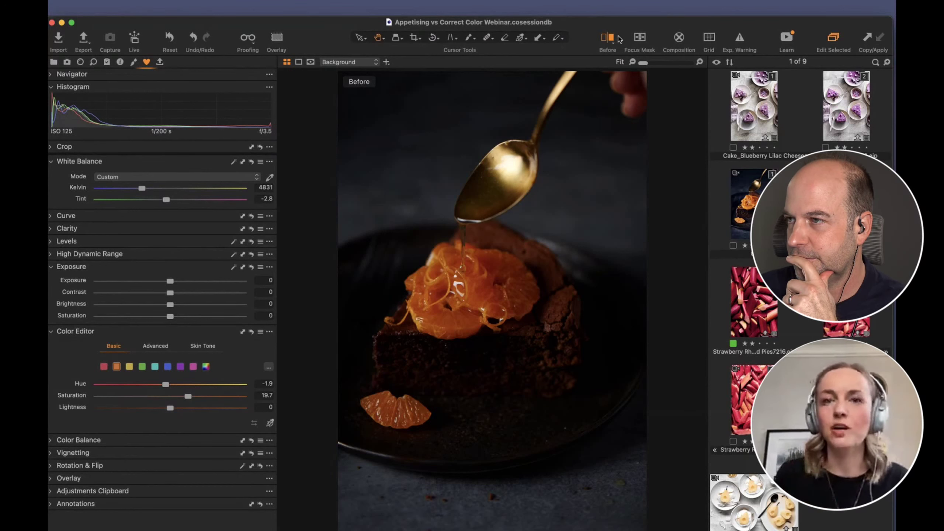
pyautogui.click(610, 39)
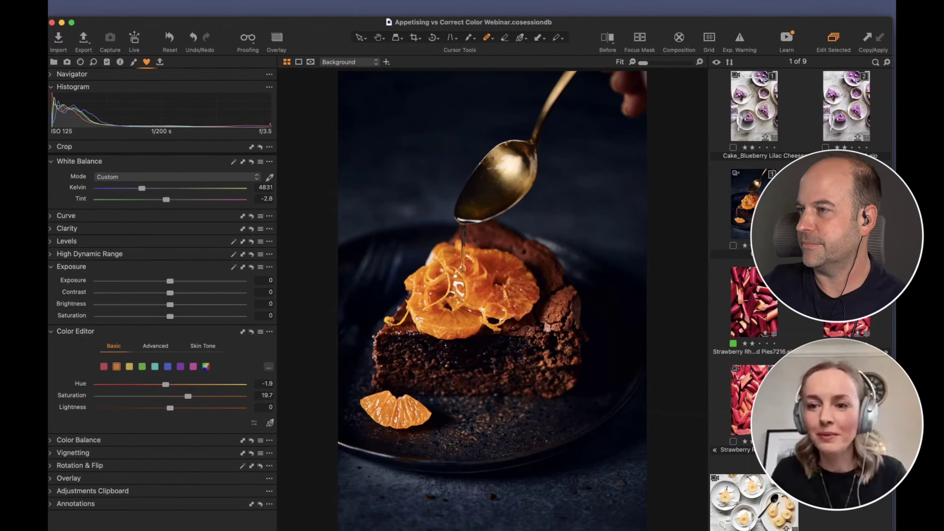
# Open the strawberry rhubarb photo with the black spoon and compare it with and without its Color Editor adjustments.
pyautogui.click(756, 387)
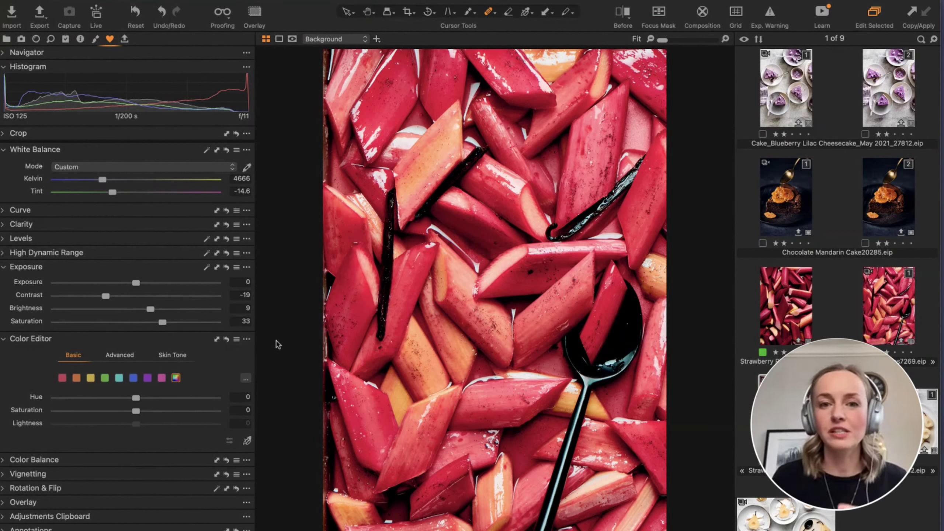
pyautogui.click(227, 340)
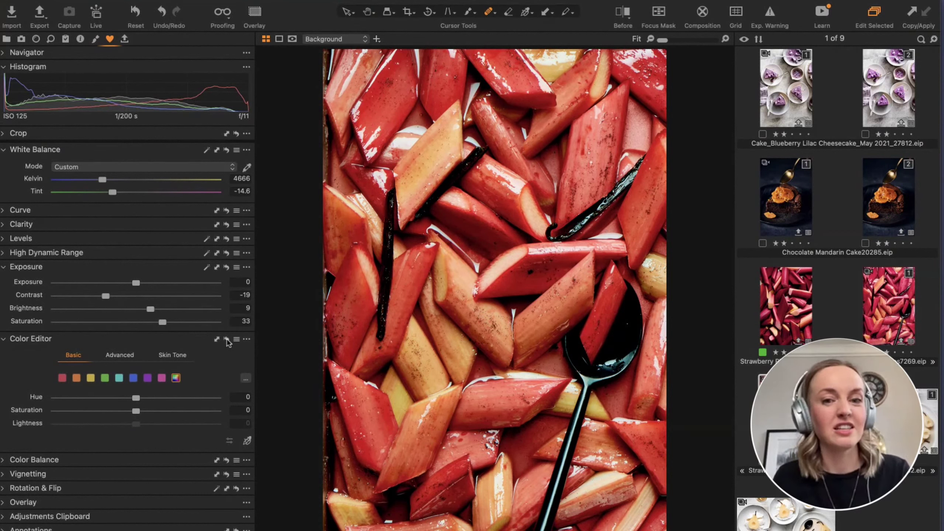
pyautogui.click(226, 339)
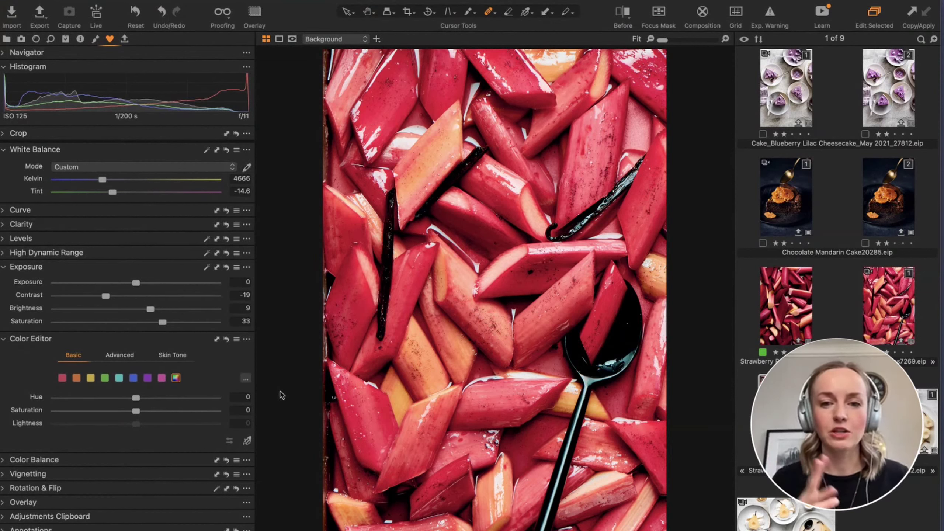
# Float the Color Editor beside the rhubarb photo with its advanced ranges shown, and hide the tool sidebar and thumbnail browser.
pyautogui.click(63, 378)
pyautogui.click(126, 356)
pyautogui.scroll(-5, 147, 384)
pyautogui.scroll(5, 112, 372)
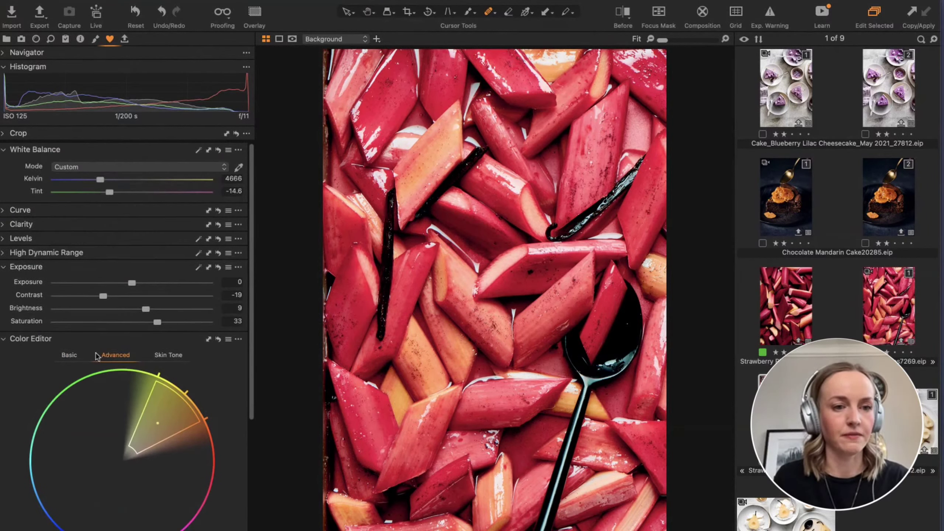
pyautogui.moveTo(36, 339); pyautogui.dragTo(303, 180)
pyautogui.press('super+t')
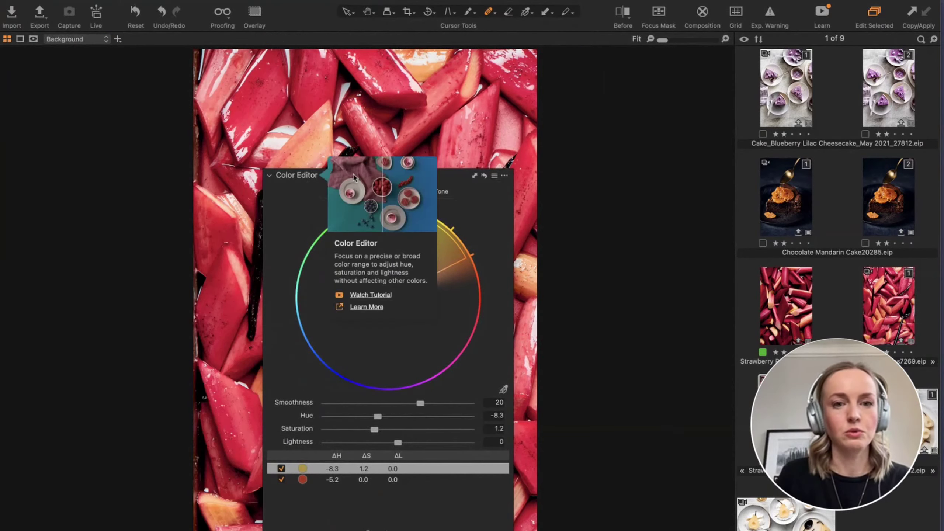
pyautogui.moveTo(453, 180); pyautogui.dragTo(210, 90)
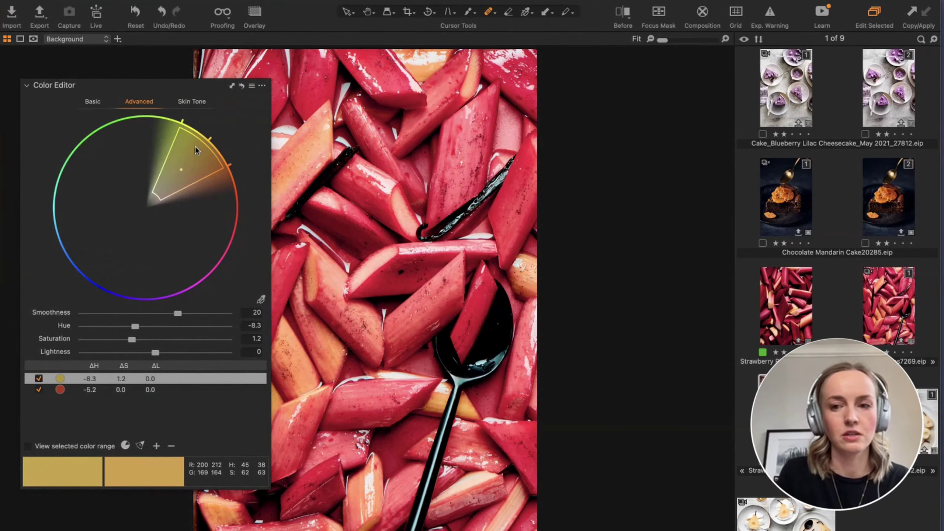
pyautogui.press('super+b')
pyautogui.moveTo(186, 87); pyautogui.dragTo(192, 78)
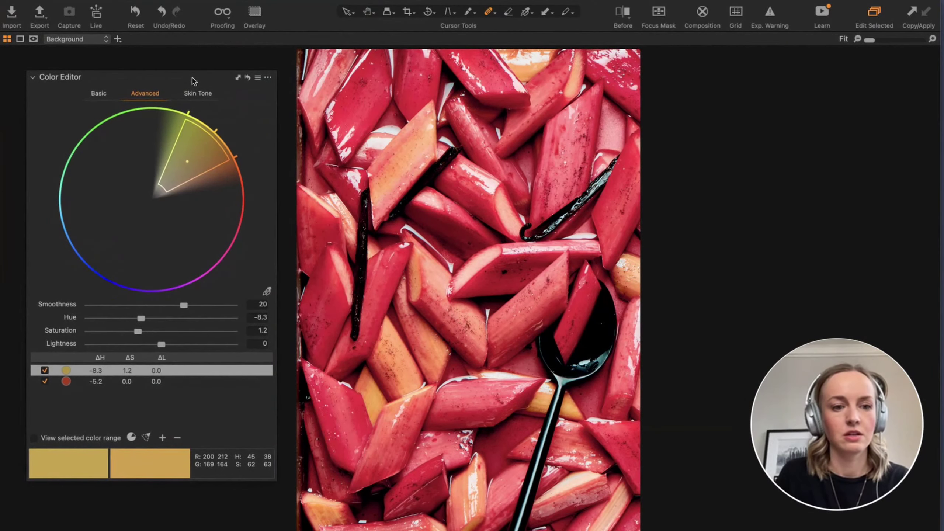
# Reset the Color Editor adjustments and sample the orange, yellow and red rhubarb stalks with the Direct Color Editor.
pyautogui.click(99, 96)
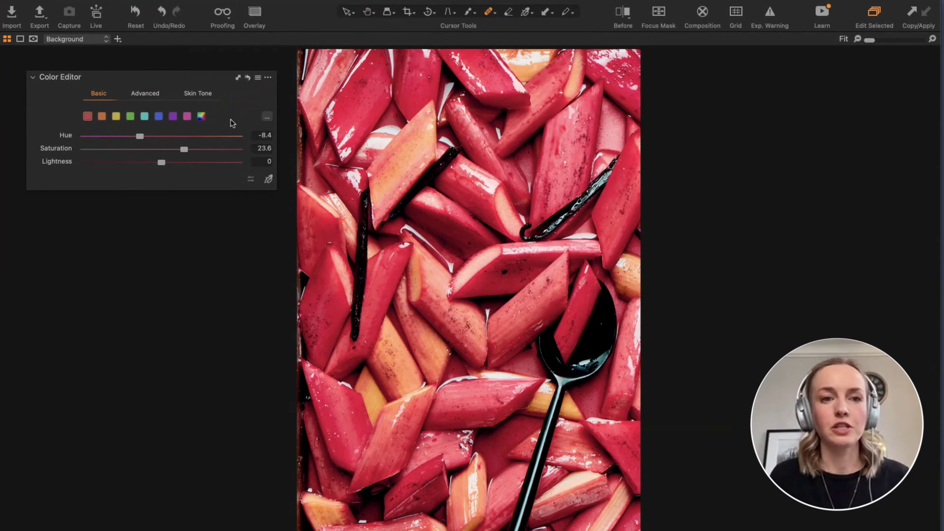
pyautogui.click(248, 78)
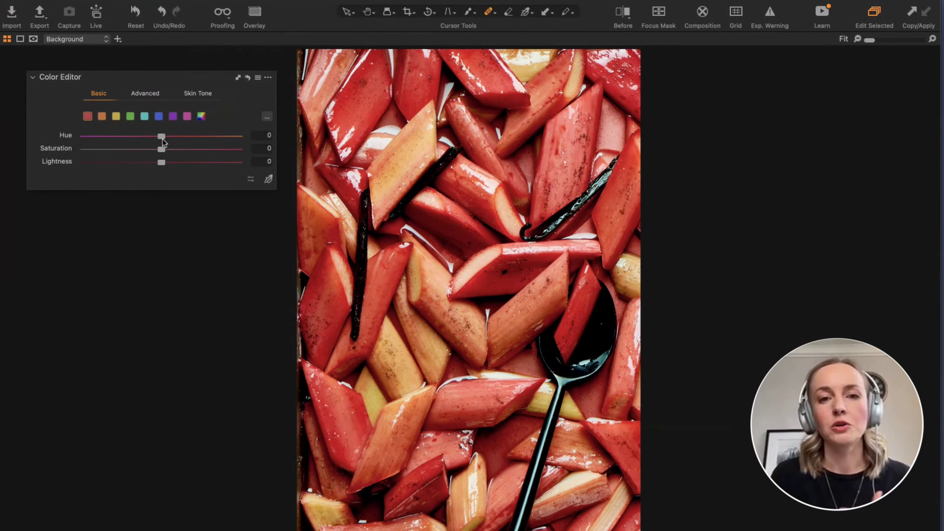
pyautogui.click(269, 179)
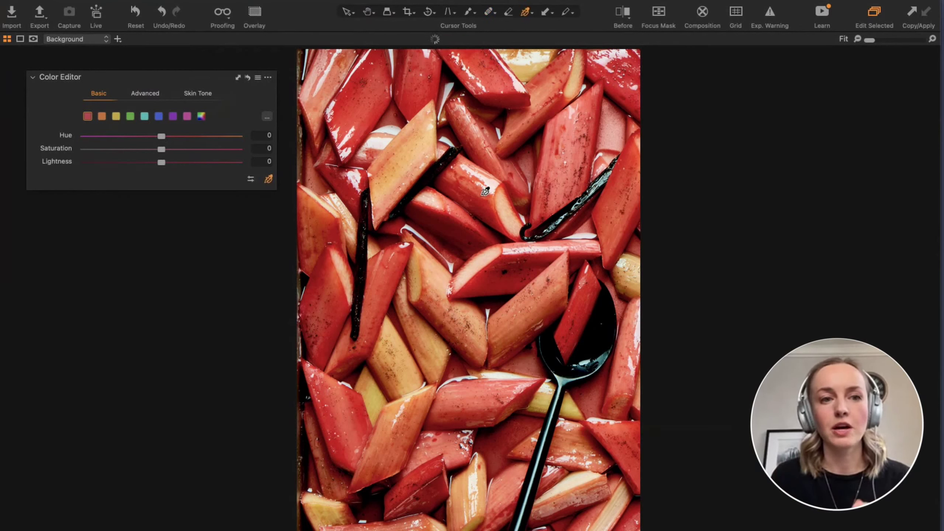
pyautogui.click(426, 147)
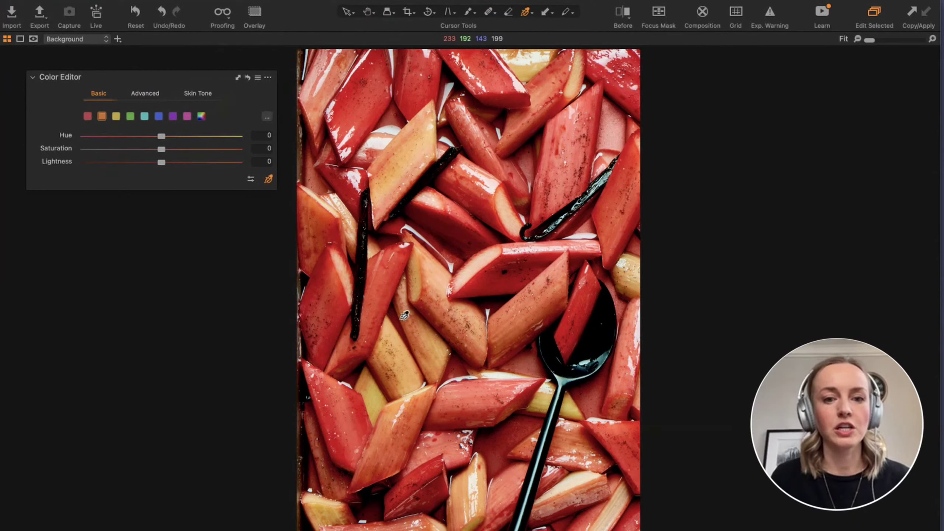
pyautogui.click(377, 397)
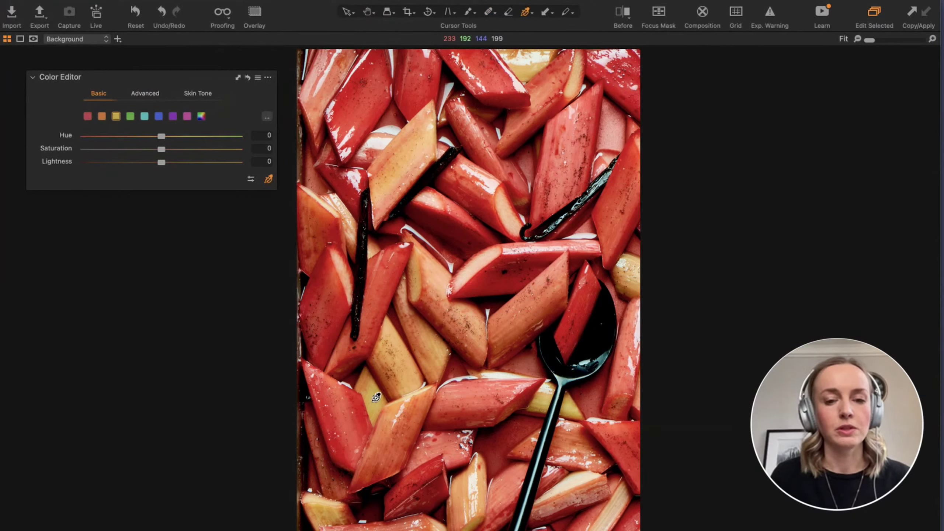
pyautogui.click(618, 426)
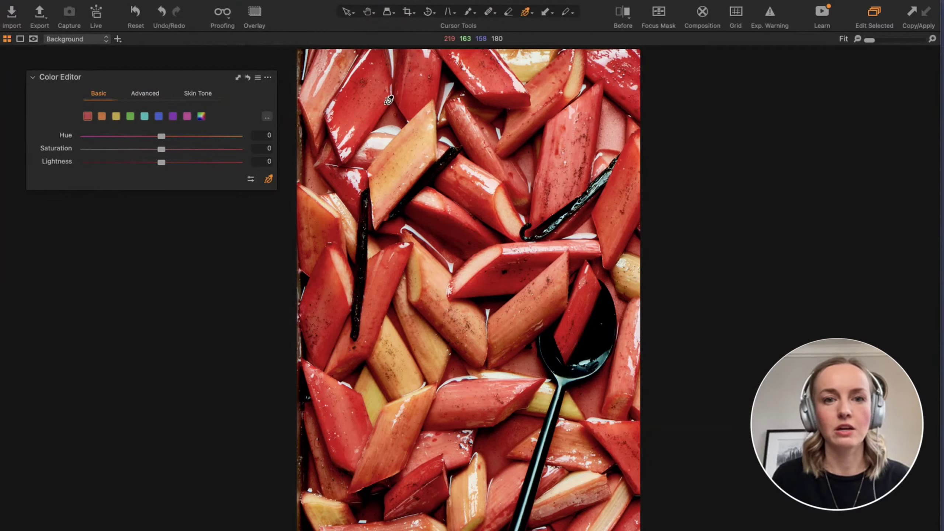
pyautogui.click(324, 90)
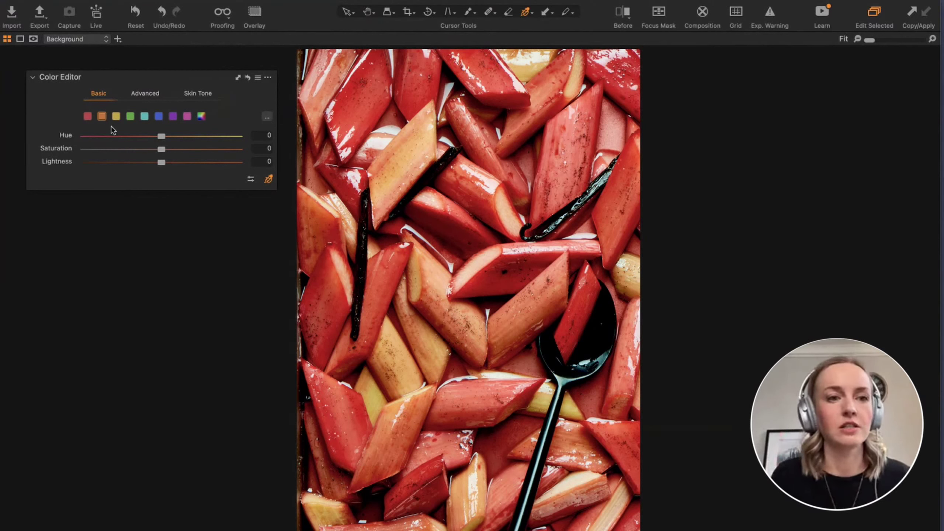
# Set the red range's hue to -7.2 and saturation to 13.1 in the basic Color Editor.
pyautogui.click(87, 116)
pyautogui.moveTo(161, 136); pyautogui.dragTo(143, 137)
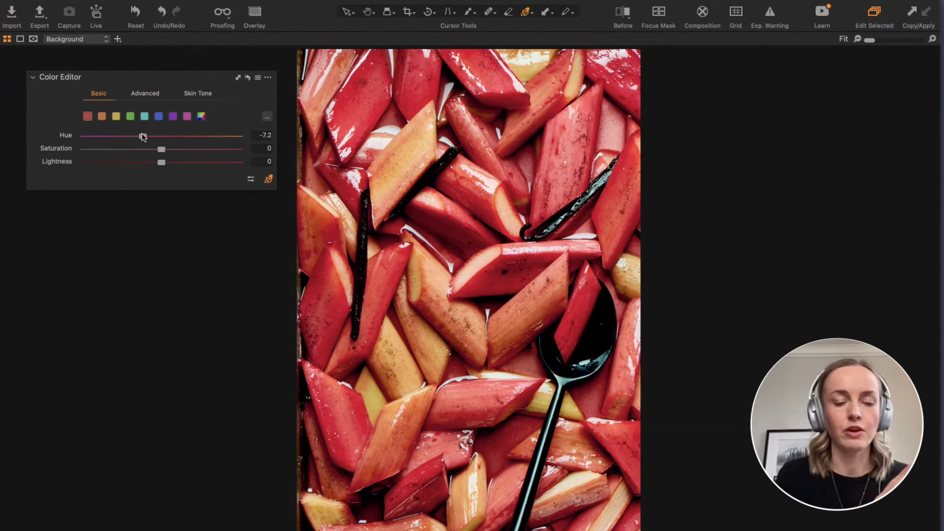
pyautogui.moveTo(161, 153); pyautogui.dragTo(175, 154)
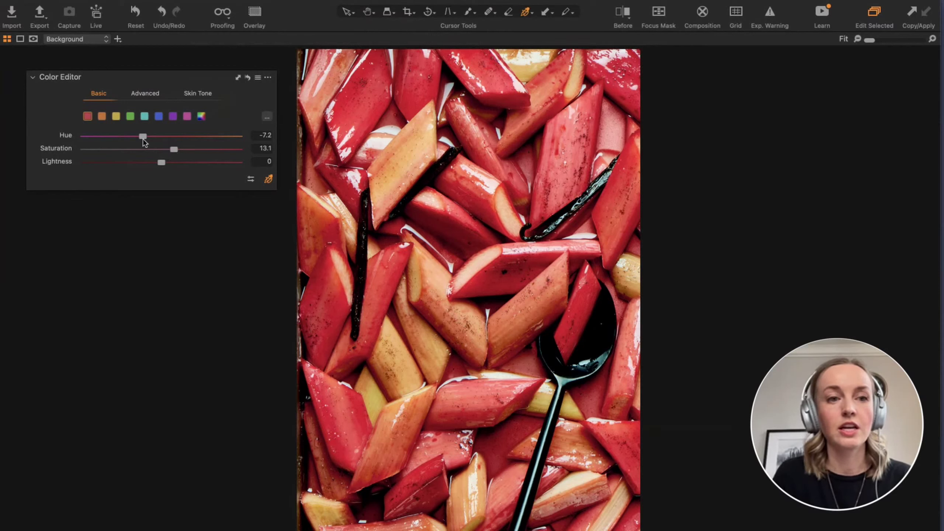
# Set the orange range's hue to -9.2 and saturation to 5.4, and the yellow range's hue to -17.2 and saturation to 13.
pyautogui.click(105, 118)
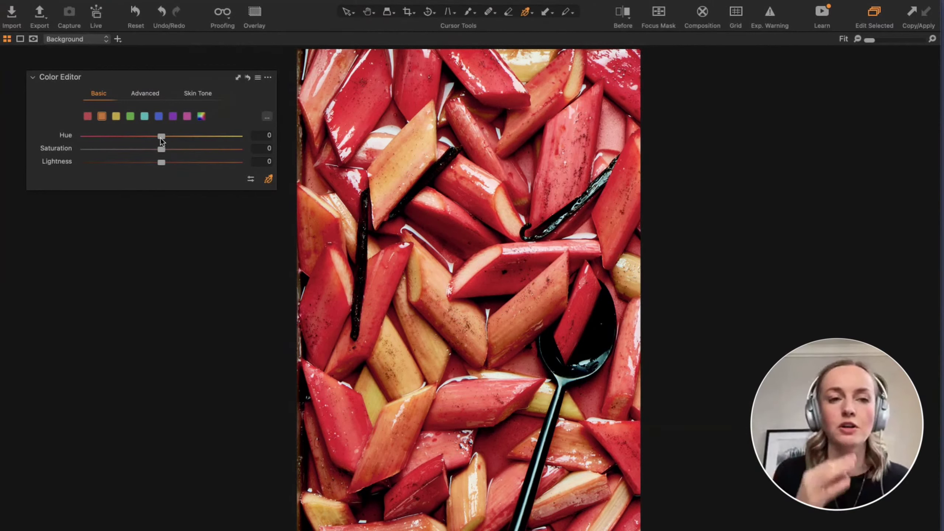
pyautogui.moveTo(160, 137)
pyautogui.mouseDown()
pyautogui.moveTo(134, 138)
pyautogui.moveTo(167, 149)
pyautogui.mouseUp()
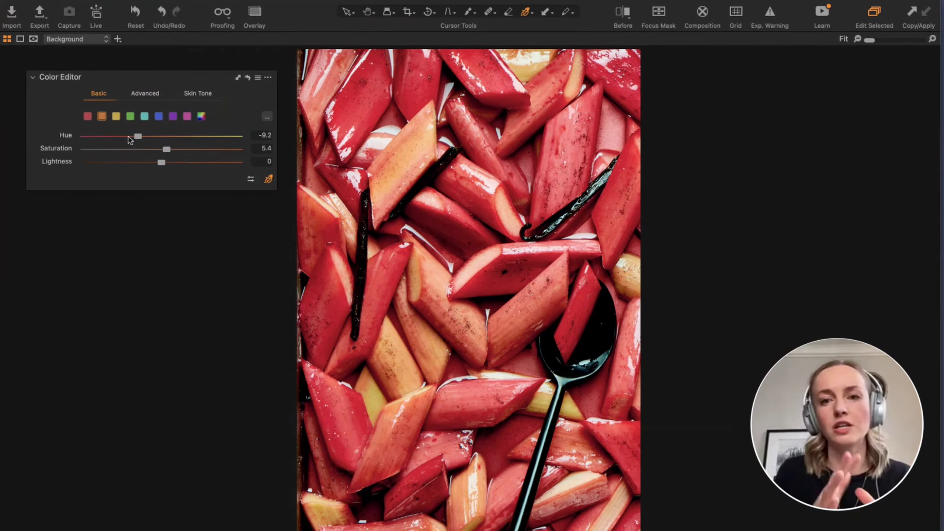
pyautogui.click(116, 116)
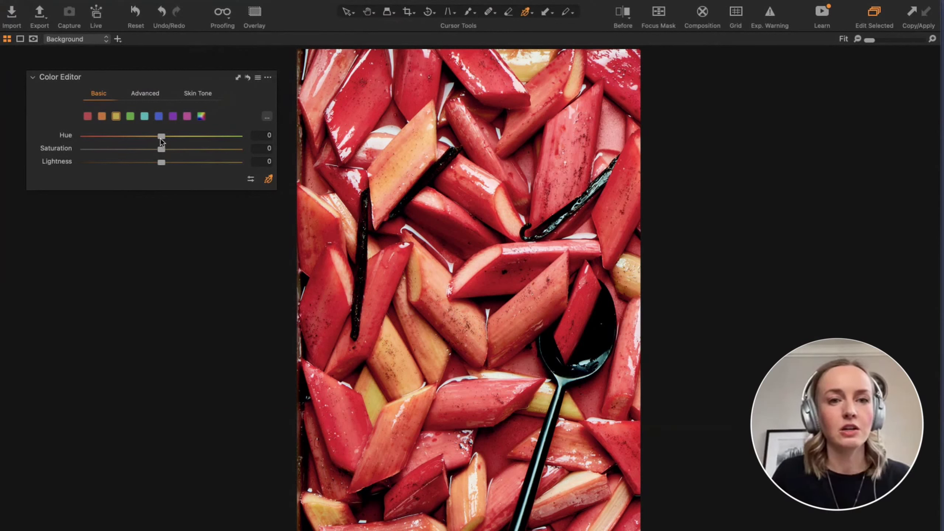
pyautogui.moveTo(161, 139)
pyautogui.mouseDown()
pyautogui.moveTo(228, 138)
pyautogui.moveTo(117, 132)
pyautogui.moveTo(174, 150)
pyautogui.mouseUp()
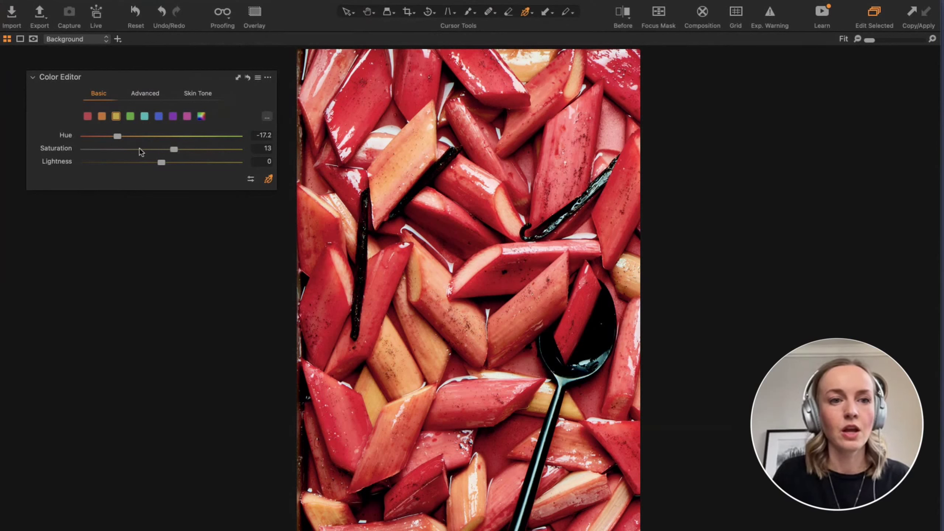
# Set the green range's hue to -30 and saturation to -25.3 in the basic Color Editor.
pyautogui.click(130, 116)
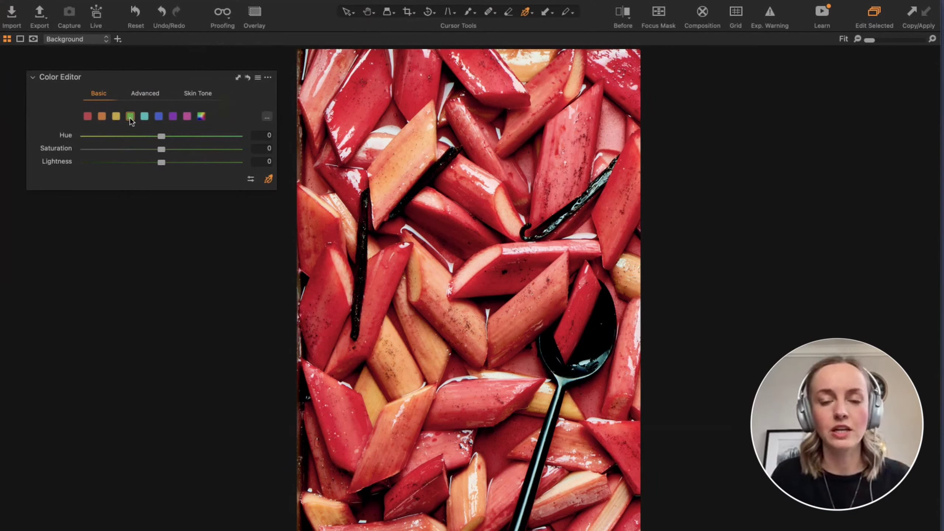
pyautogui.moveTo(161, 150); pyautogui.dragTo(80, 150)
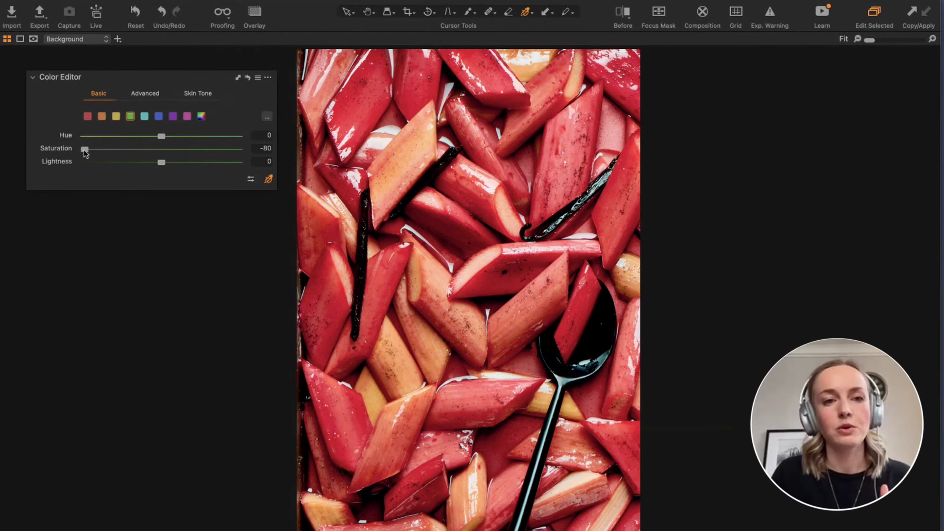
pyautogui.doubleClick(85, 149)
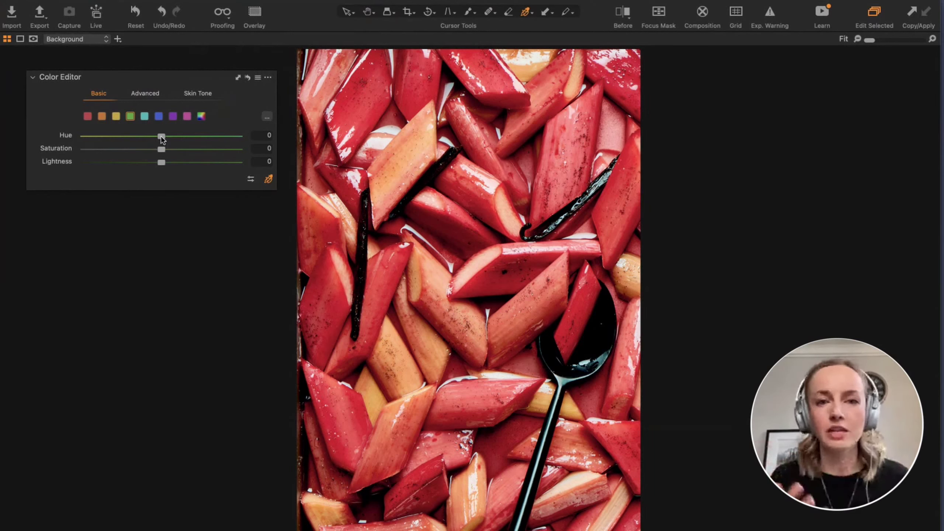
pyautogui.moveTo(160, 137); pyautogui.dragTo(77, 139)
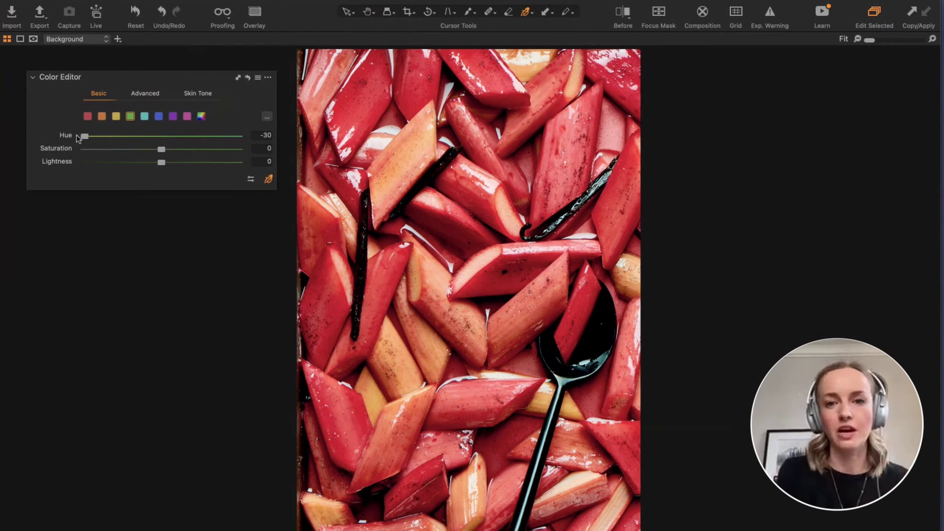
pyautogui.click(137, 149)
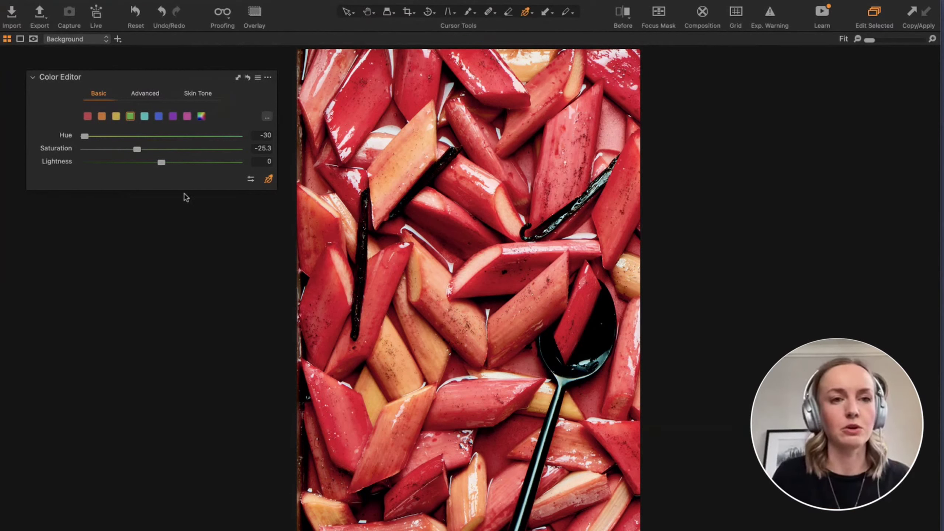
# Examine which parts of the rhubarb photo the yellow range covers in Edit Color Ranges, leaving the range as it is.
pyautogui.click(187, 117)
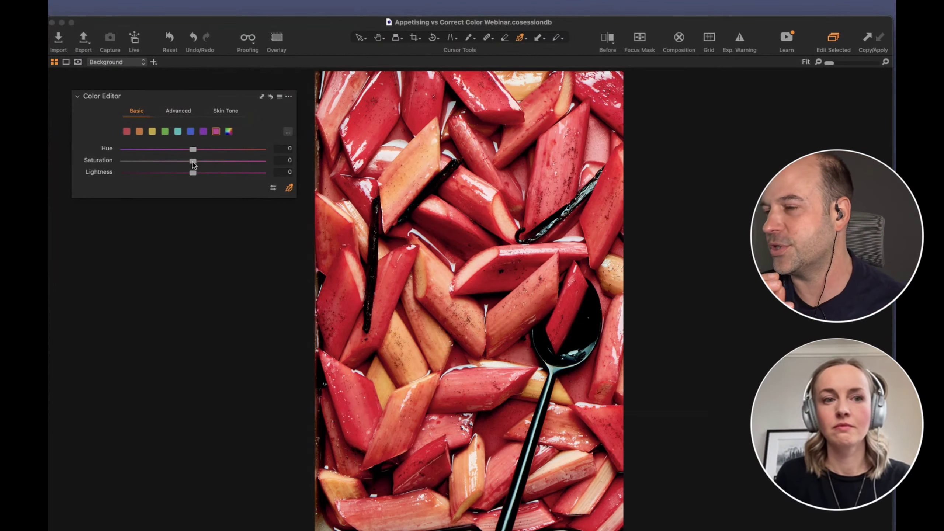
pyautogui.click(151, 131)
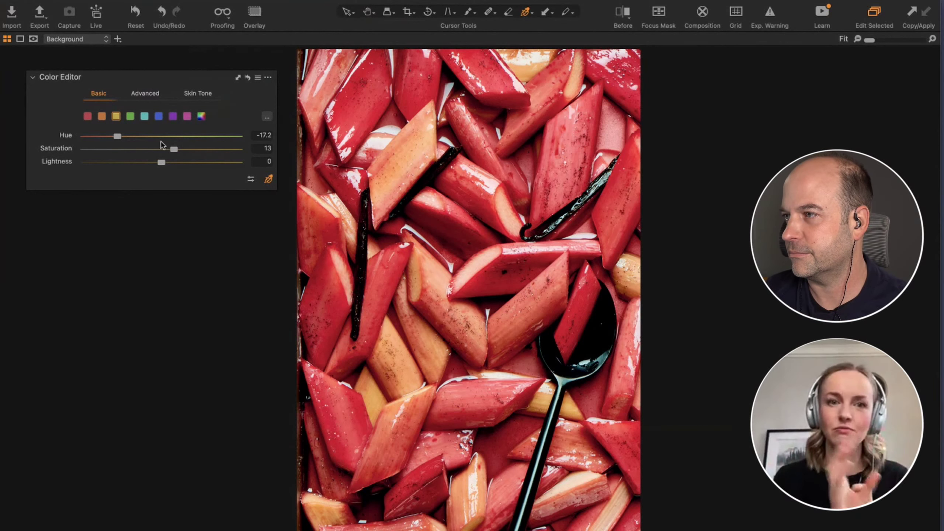
pyautogui.click(266, 118)
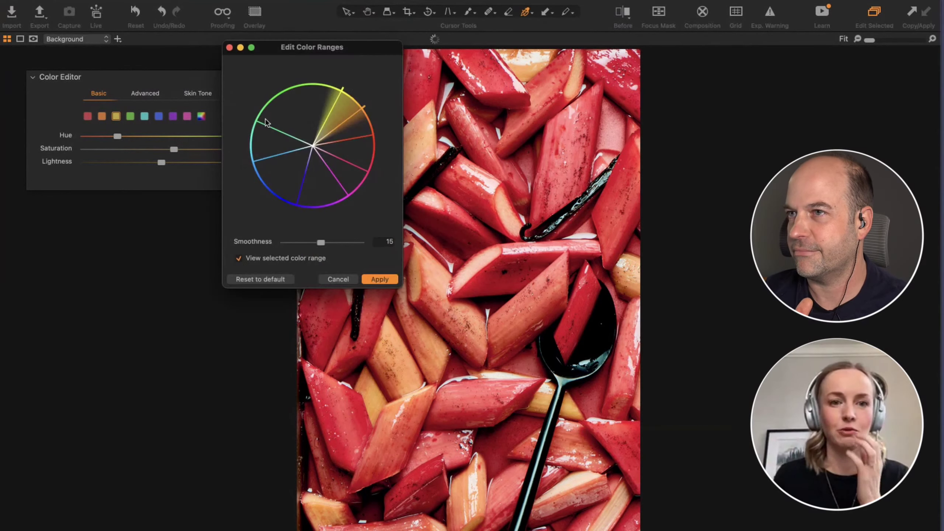
pyautogui.moveTo(347, 47); pyautogui.dragTo(421, 78)
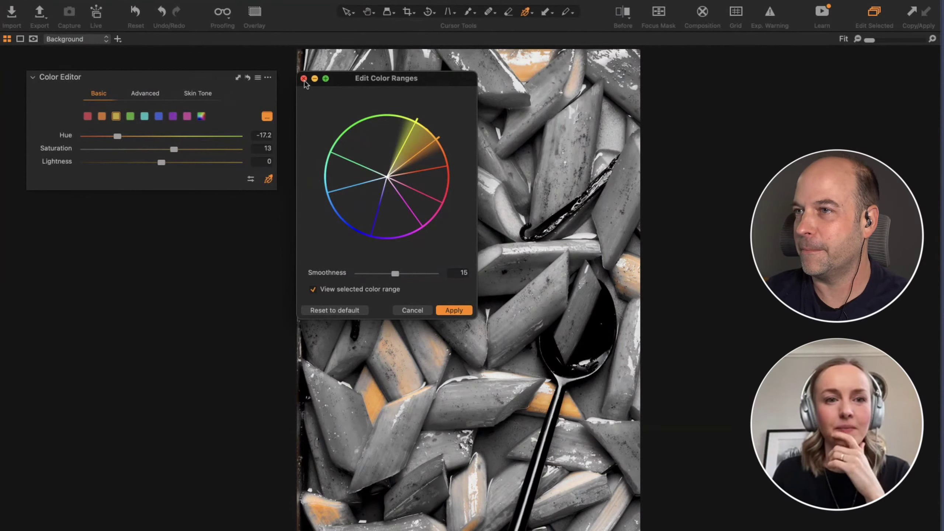
pyautogui.click(304, 79)
# Try shifting the magenta range's hue towards red and reset it to 0.
pyautogui.click(187, 117)
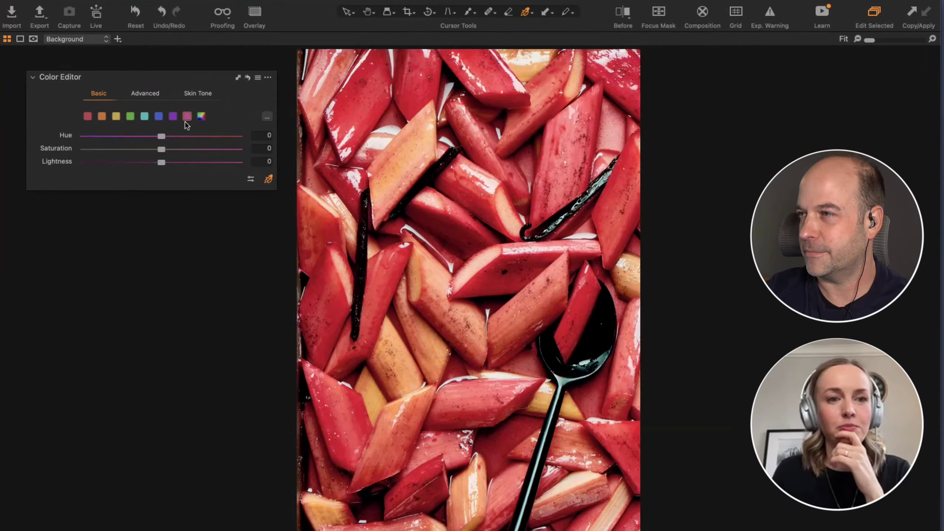
pyautogui.moveTo(161, 137); pyautogui.dragTo(196, 138)
pyautogui.doubleClick(197, 139)
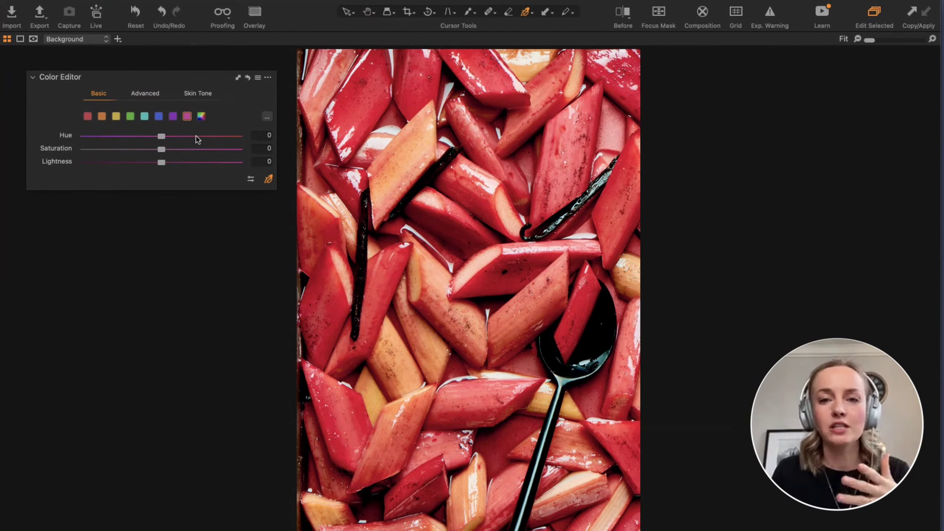
# Sample the deep red of the rhubarb piece on the spoon as a range in the advanced Color Editor.
pyautogui.click(150, 98)
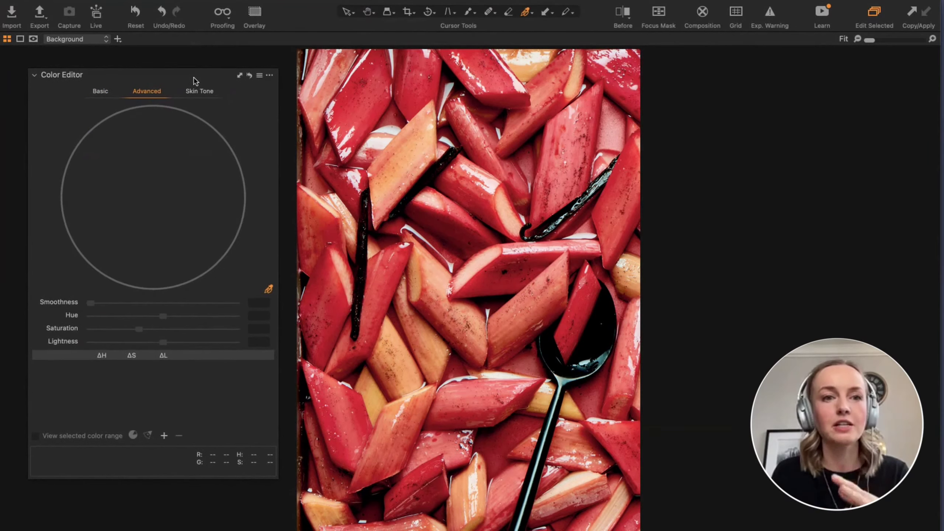
pyautogui.click(104, 93)
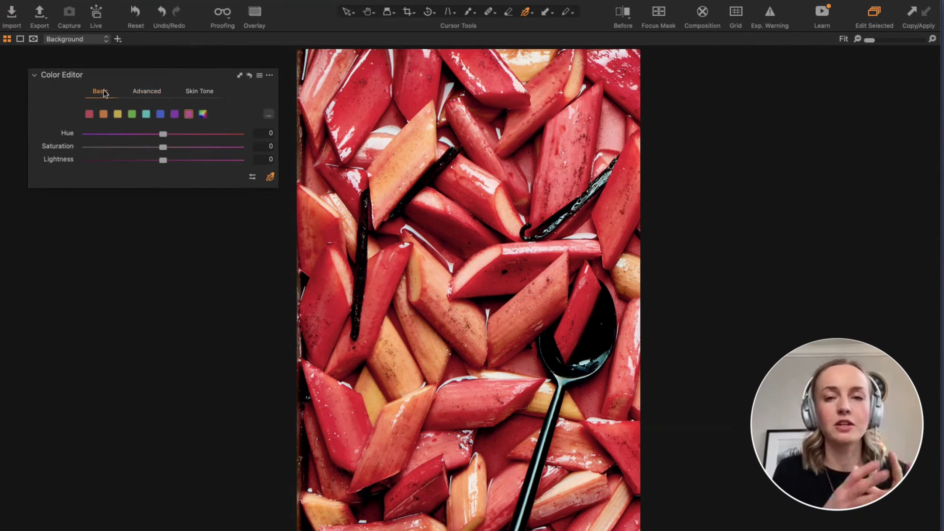
pyautogui.click(91, 119)
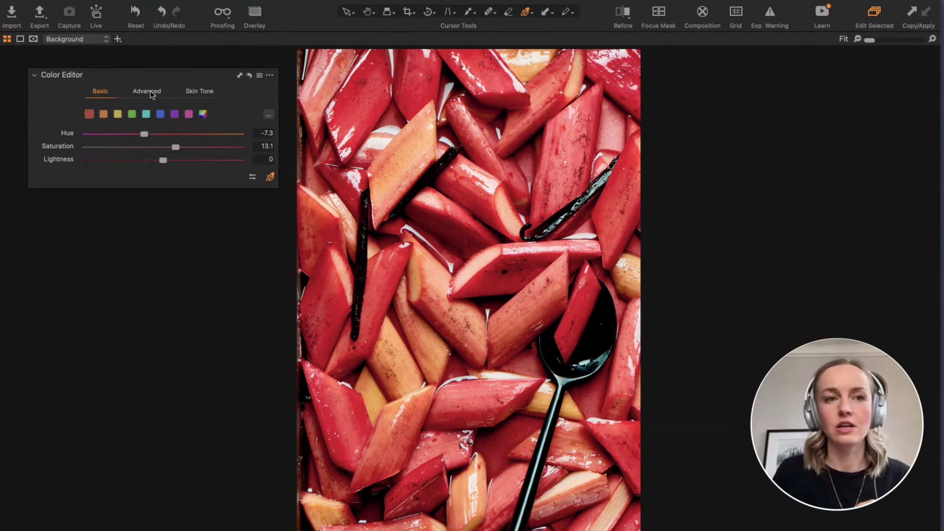
pyautogui.click(151, 93)
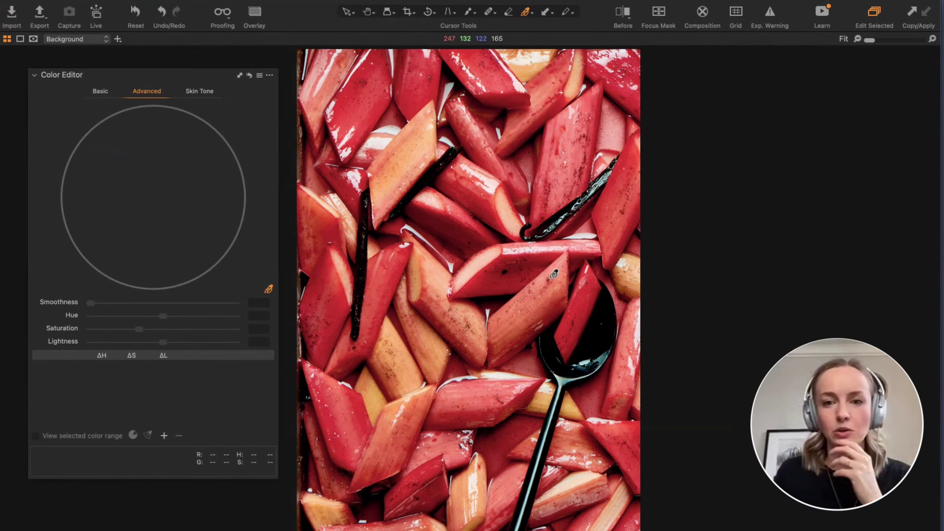
pyautogui.click(596, 278)
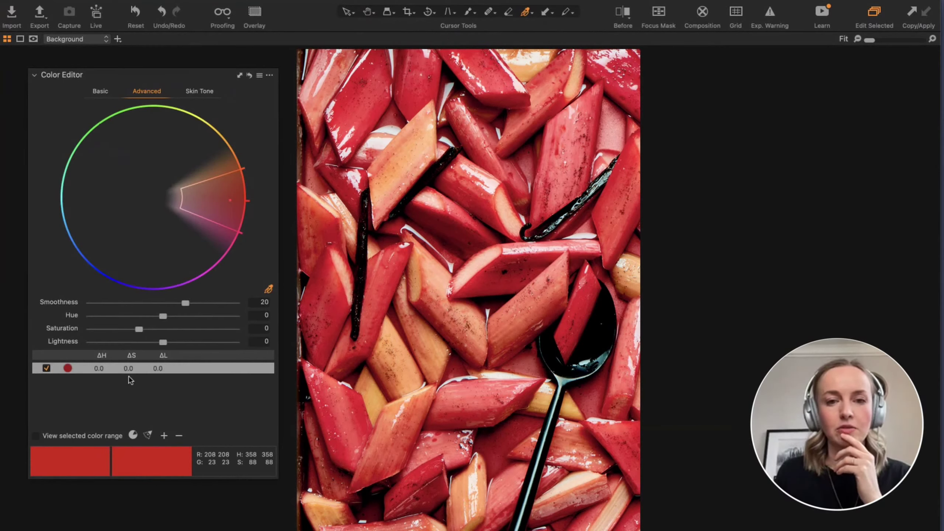
# Sample three more rhubarb tones and delete those extra ranges, keeping only the first deep red one.
pyautogui.click(363, 410)
pyautogui.click(477, 390)
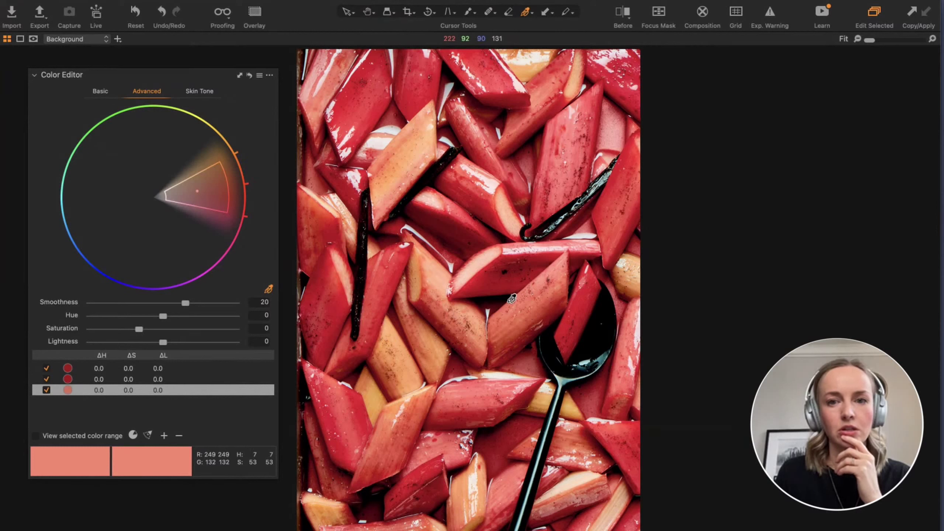
pyautogui.click(571, 132)
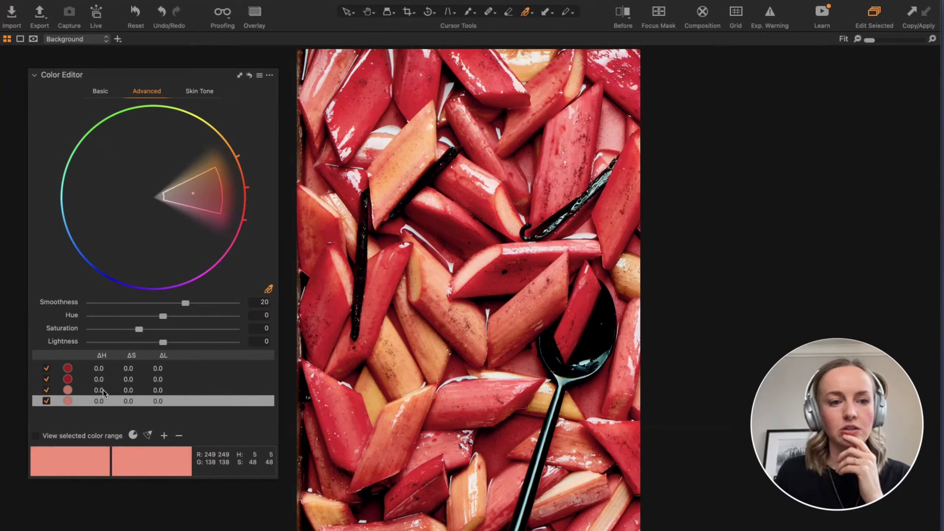
pyautogui.click(152, 390)
pyautogui.click(180, 377)
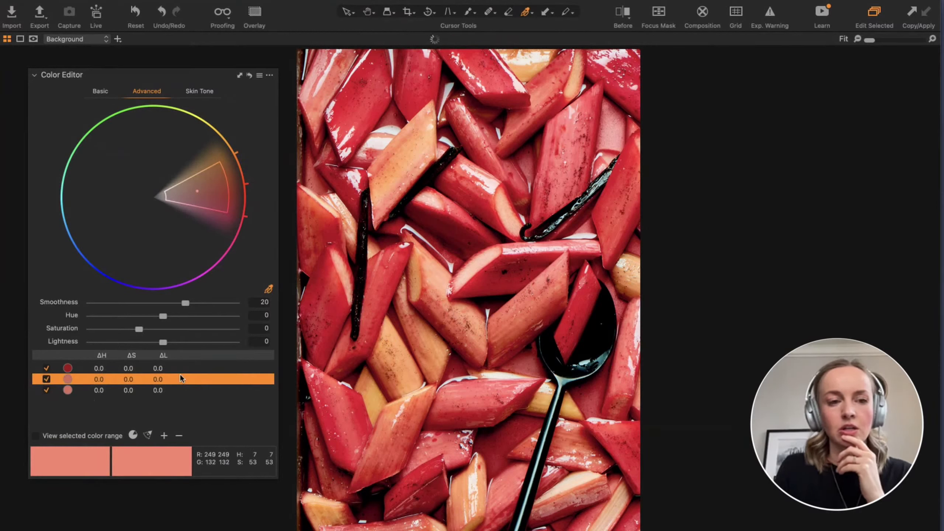
pyautogui.press('BackSpace')
pyautogui.press('BackSpace')
pyautogui.press('BackSpace')
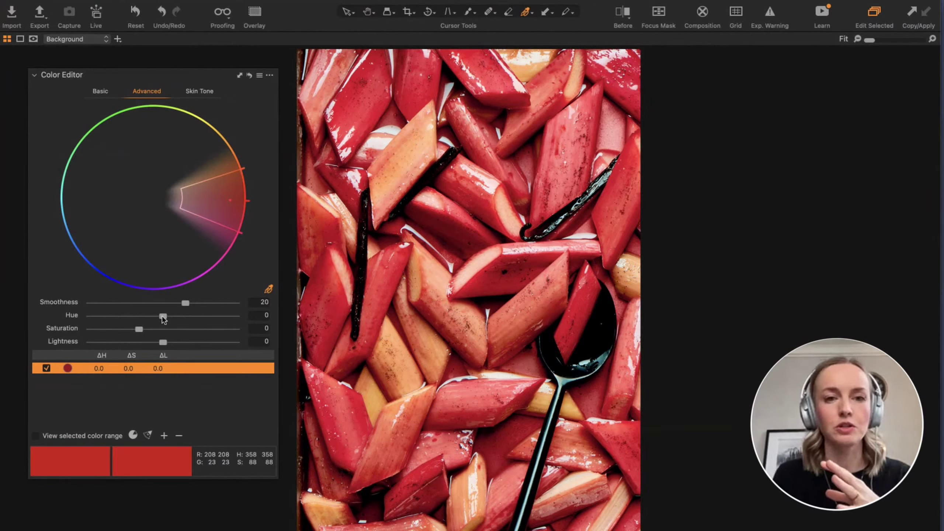
# View the selected color range and narrow the deep red range on its orange side and at its outer saturation limit.
pyautogui.click(37, 436)
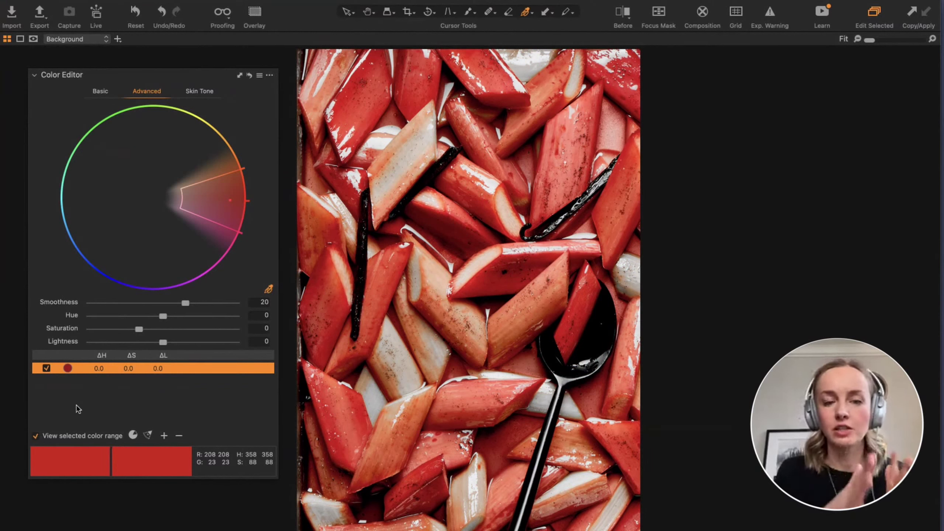
pyautogui.moveTo(229, 182); pyautogui.dragTo(226, 185)
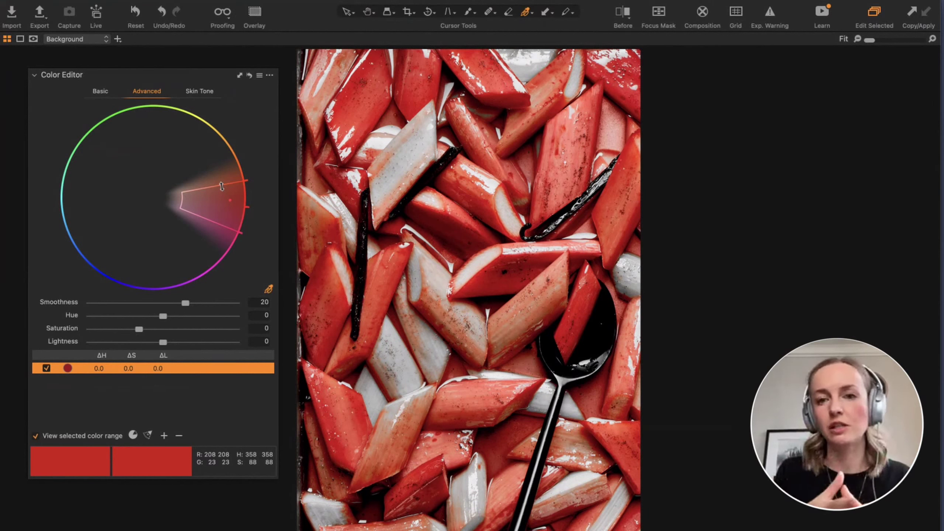
pyautogui.moveTo(222, 186); pyautogui.dragTo(197, 190)
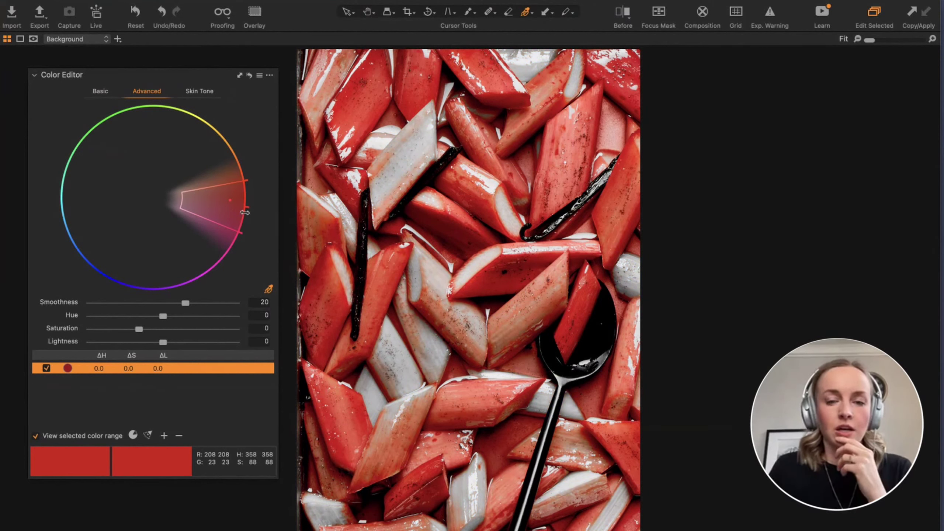
pyautogui.moveTo(241, 212); pyautogui.dragTo(239, 212)
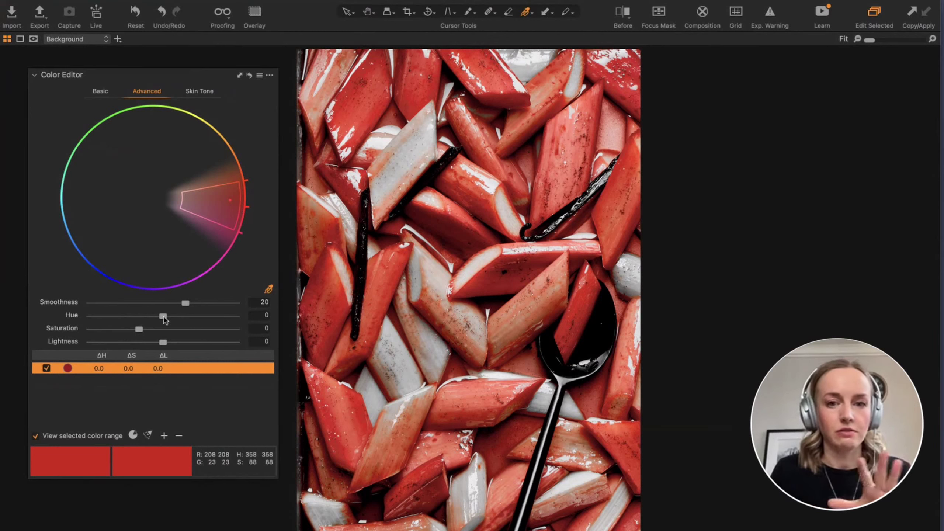
# Set the advanced red range's hue to -7.2 and saturation to 1.4, and turn off the selected color range view.
pyautogui.moveTo(163, 319); pyautogui.dragTo(147, 317)
pyautogui.moveTo(139, 329); pyautogui.dragTo(141, 331)
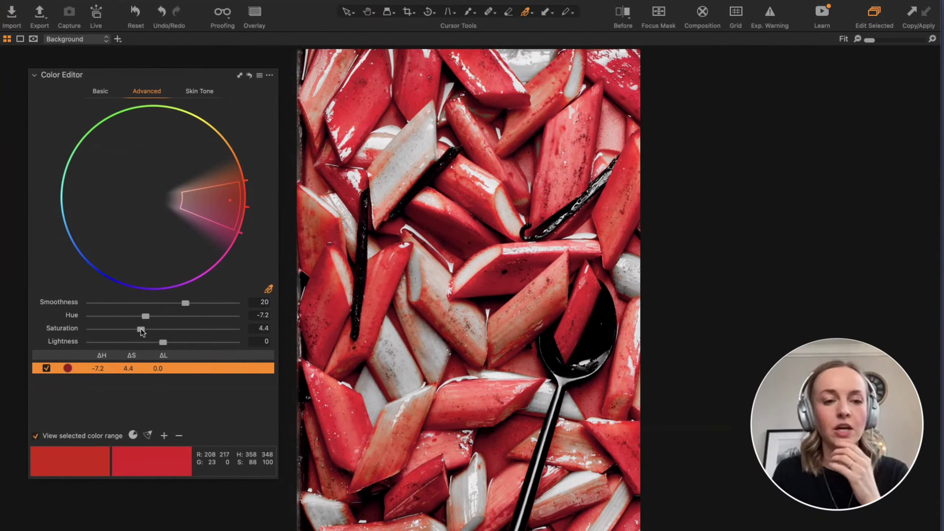
pyautogui.click(36, 436)
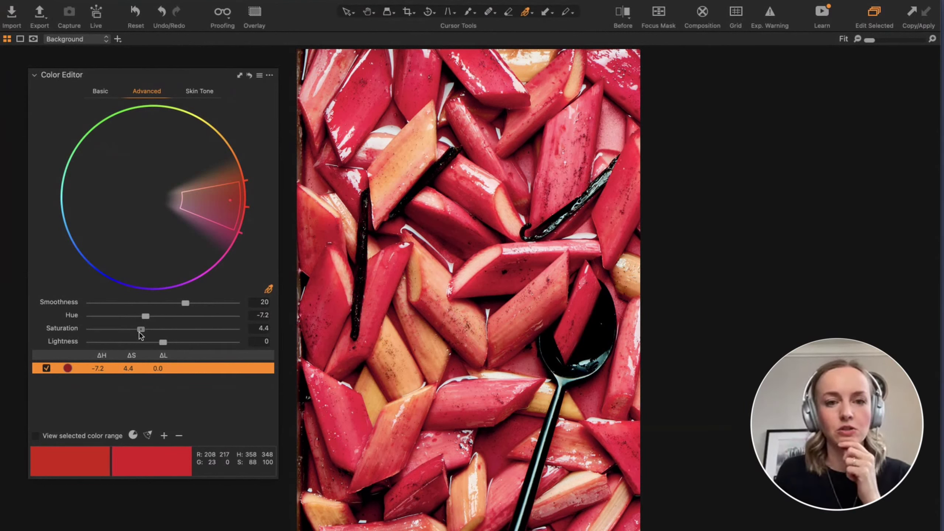
pyautogui.moveTo(140, 332); pyautogui.dragTo(138, 332)
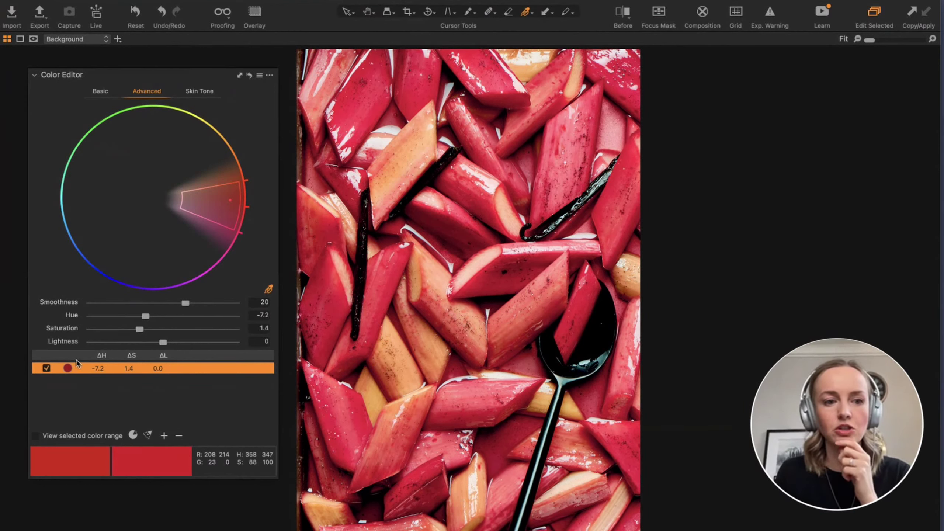
# Compare the rhubarb with the advanced red adjustment disabled and enabled, leaving it enabled.
pyautogui.click(46, 368)
pyautogui.click(47, 368)
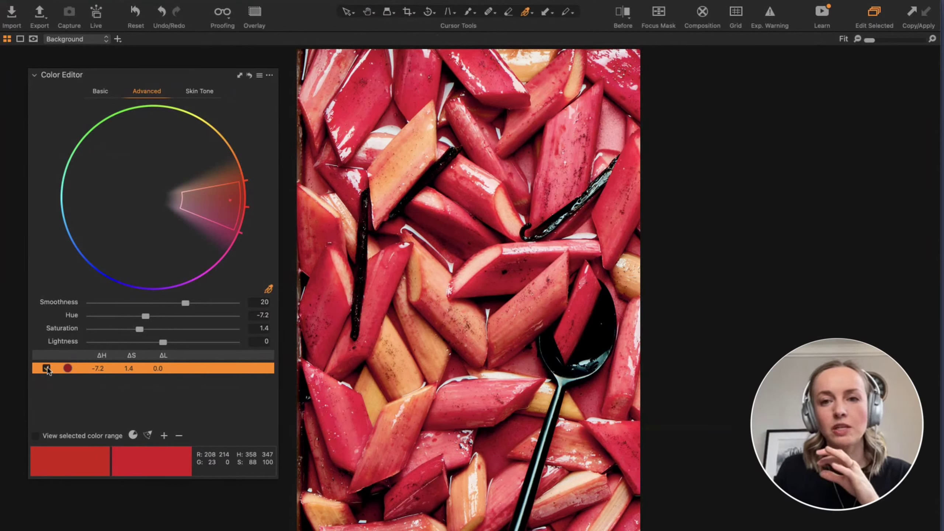
pyautogui.click(46, 369)
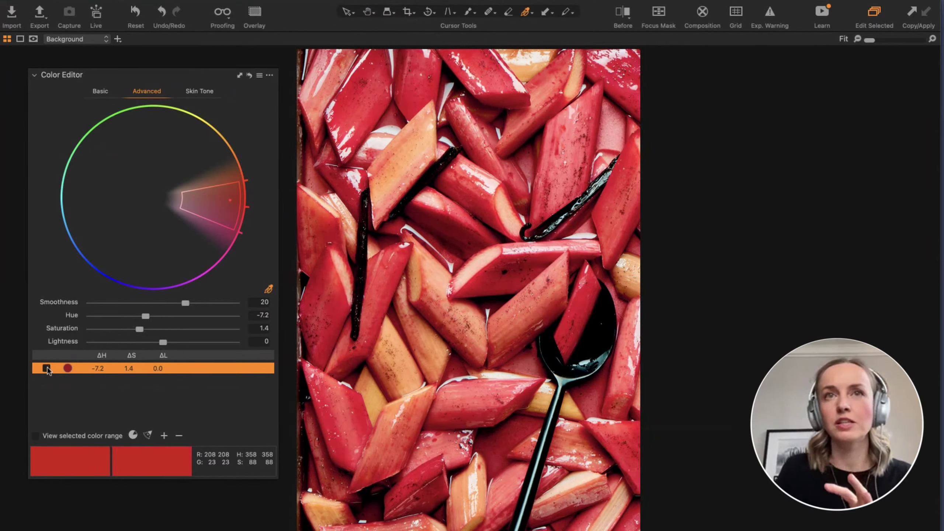
pyautogui.click(47, 368)
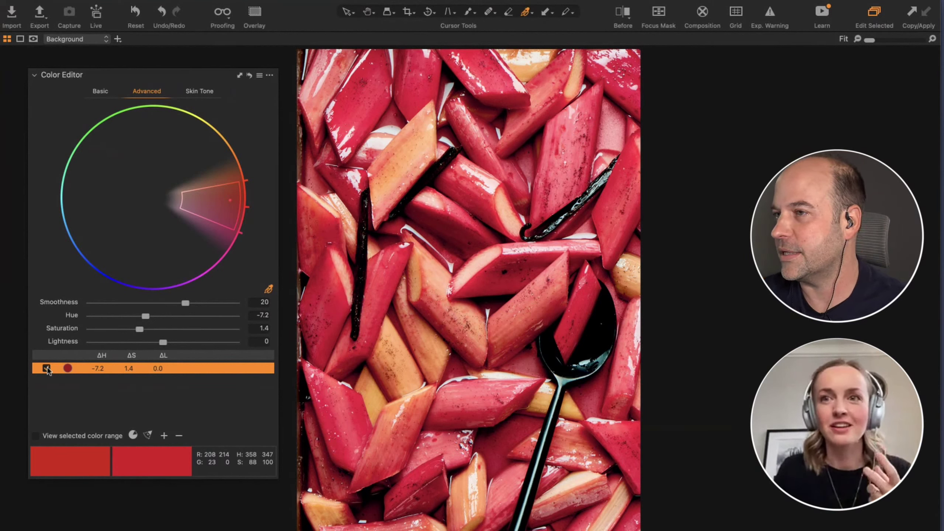
pyautogui.click(46, 369)
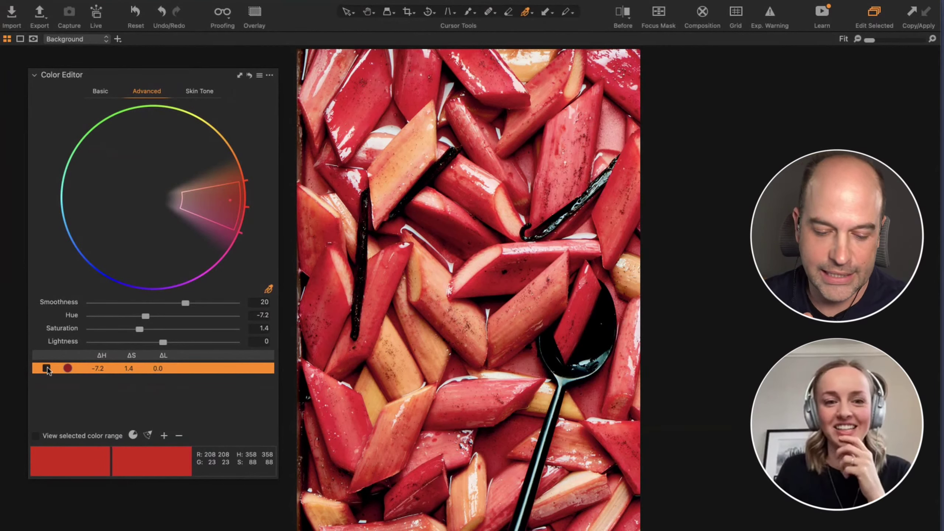
pyautogui.click(46, 368)
pyautogui.click(46, 368)
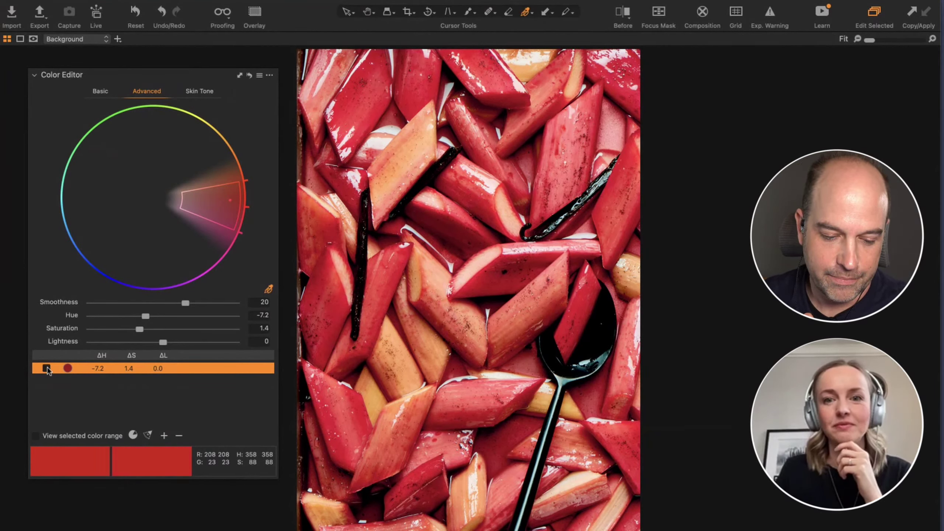
pyautogui.click(46, 368)
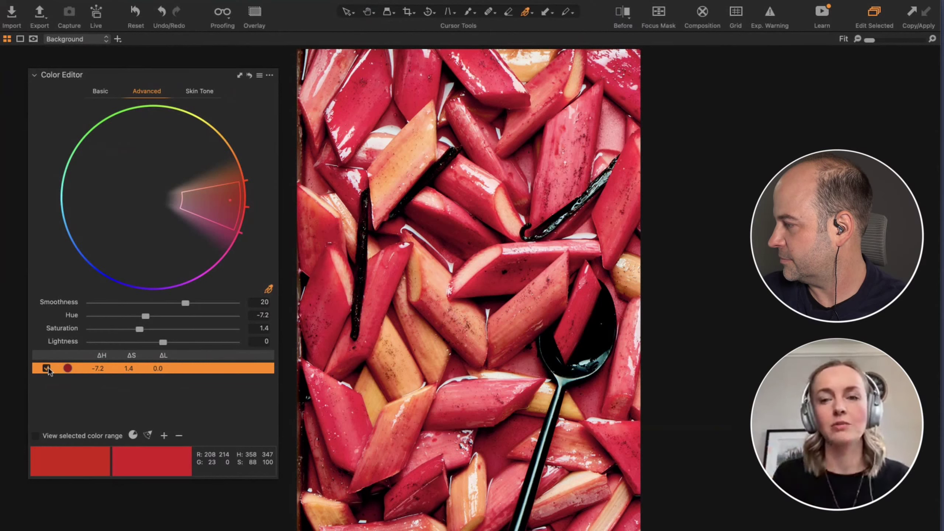
# Compare the edited rhubarb photo with its original using the Before/After view, ending on the edited version.
pyautogui.click(618, 15)
pyautogui.click(619, 15)
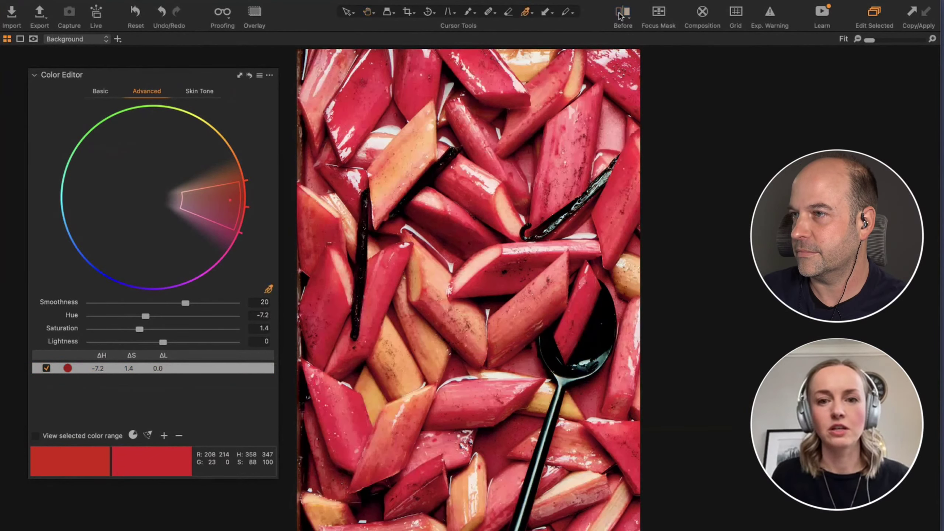
pyautogui.click(620, 15)
pyautogui.click(619, 15)
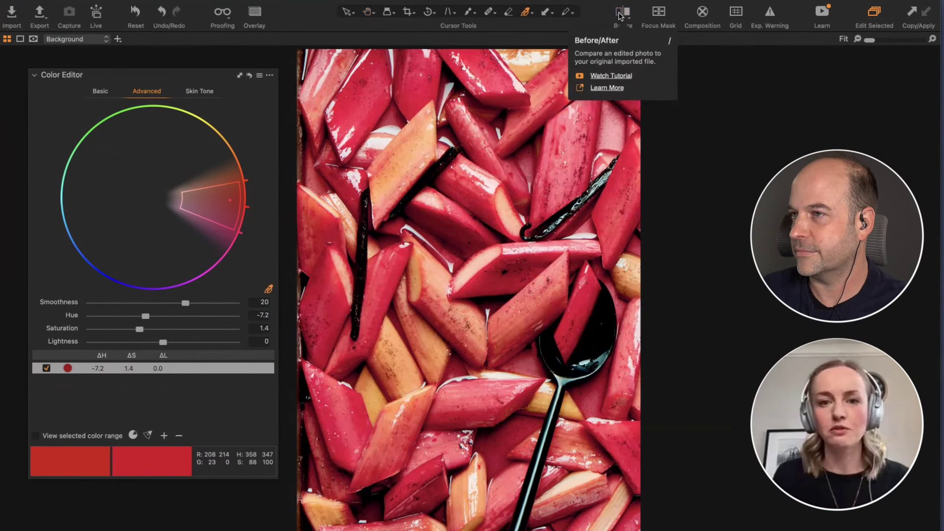
# Check the original rhubarb photo once more and return to the edited version.
pyautogui.click(620, 15)
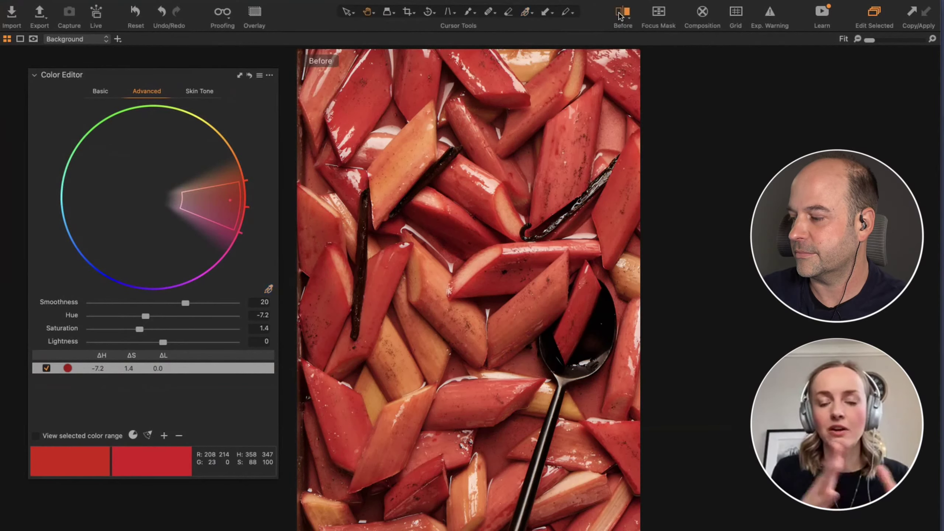
pyautogui.click(620, 15)
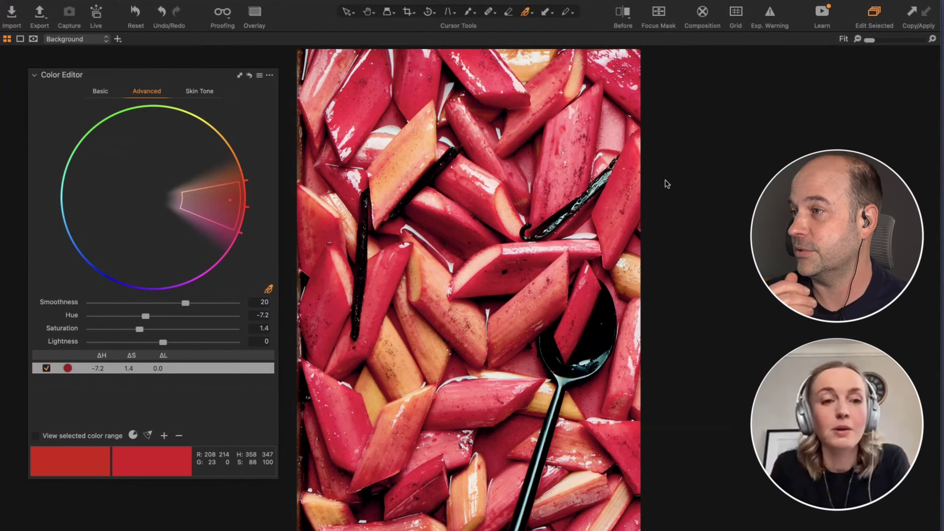
# Disable the deep red range, sample a lighter pink-red from the rhubarb as a new range, and widen its hues from yellow to magenta.
pyautogui.click(46, 368)
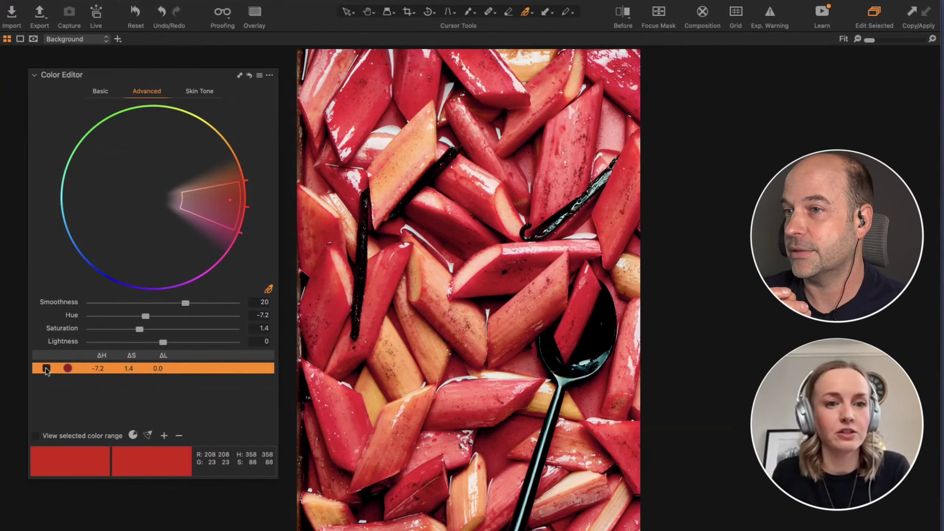
pyautogui.click(563, 173)
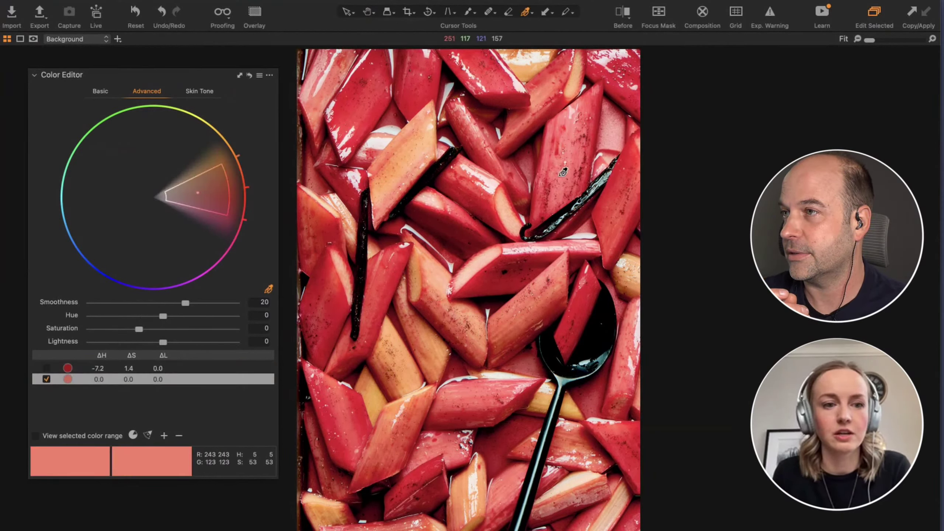
pyautogui.moveTo(229, 193); pyautogui.dragTo(182, 154)
pyautogui.click(36, 436)
pyautogui.moveTo(223, 213); pyautogui.dragTo(197, 242)
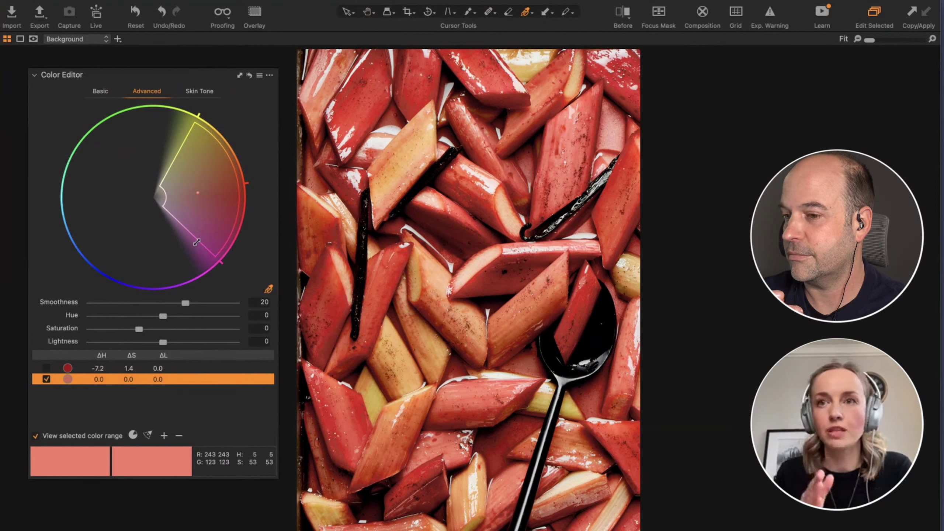
# Turn off the selected color range view and set the widened range's saturation to 4.4.
pyautogui.click(35, 436)
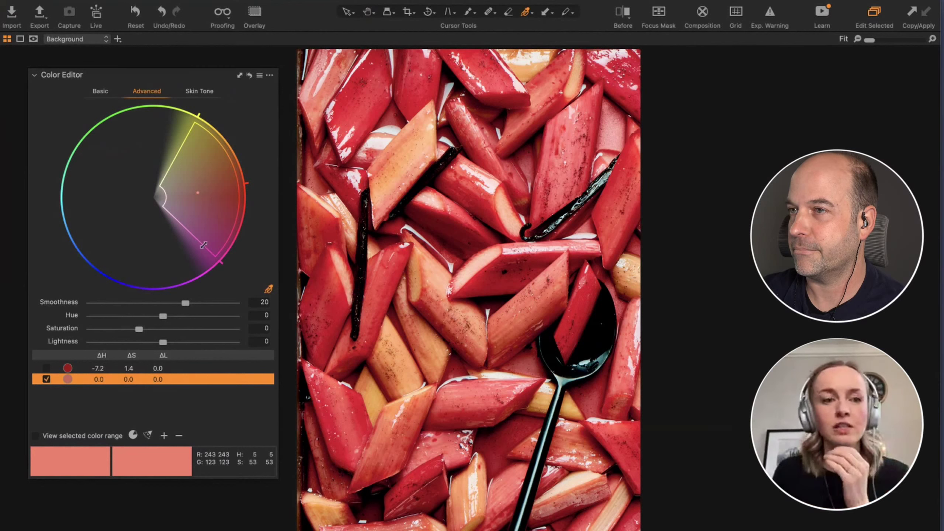
pyautogui.click(149, 330)
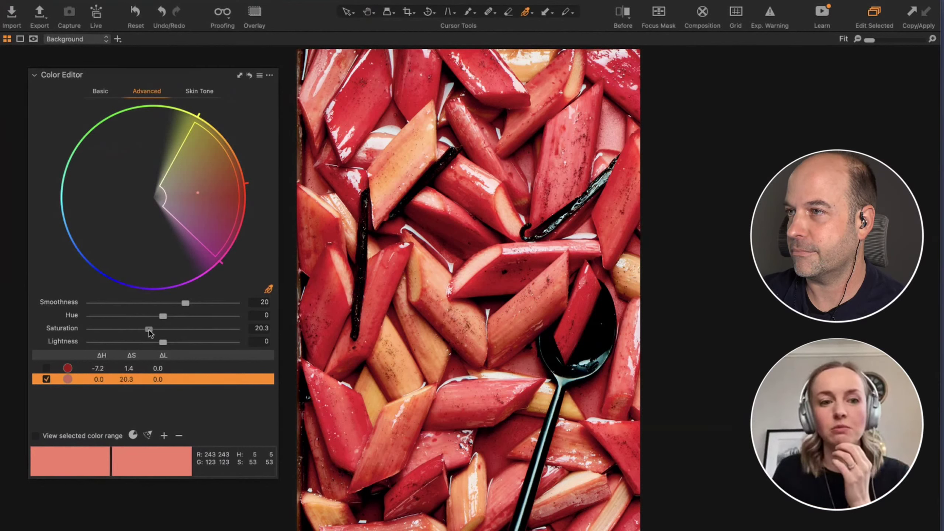
pyautogui.moveTo(149, 330); pyautogui.dragTo(142, 333)
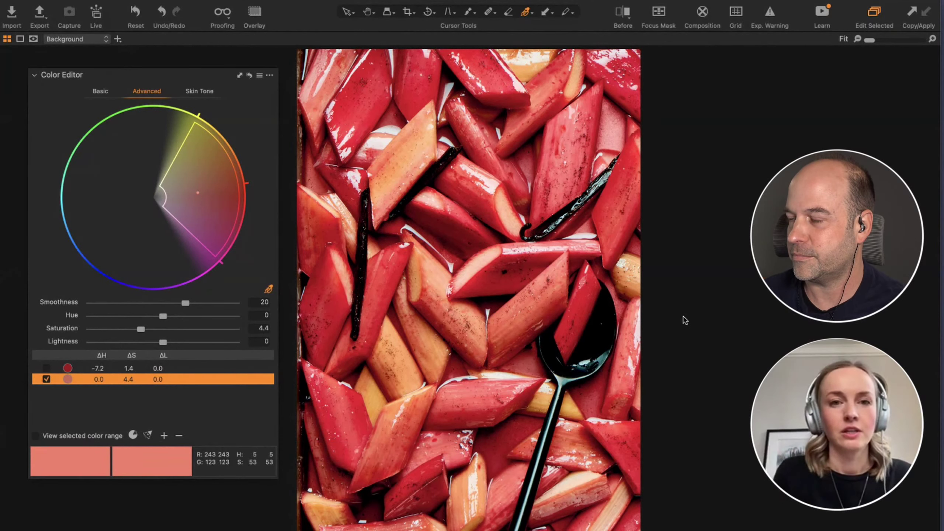
# Show the tools and the photo browser, open the second blueberry lilac cheesecake variant, and collapse the floating Color Editor.
pyautogui.press('alt+super+t')
pyautogui.moveTo(211, 79); pyautogui.dragTo(463, 78)
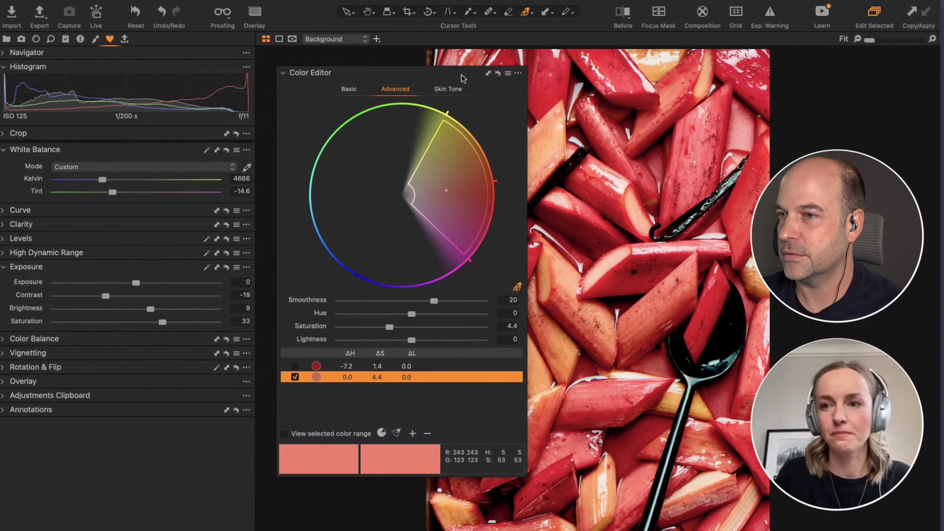
pyautogui.press('alt+super+b')
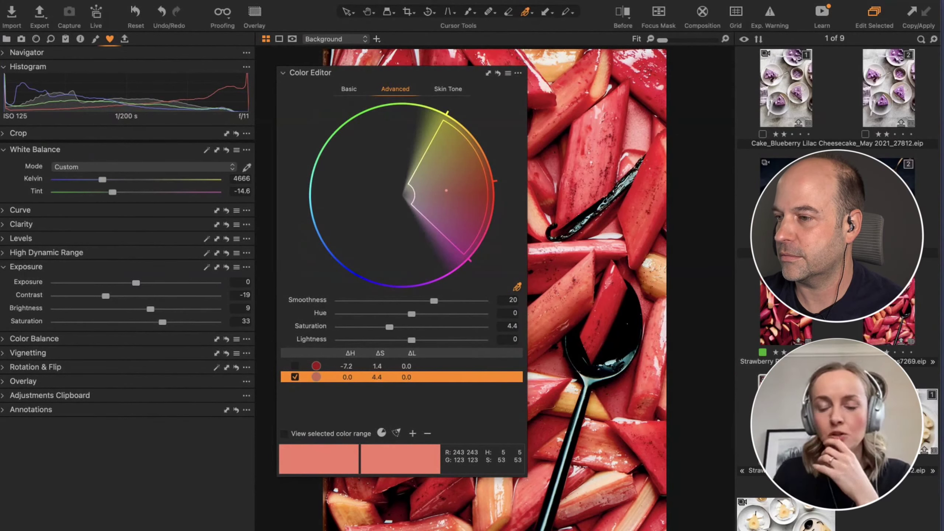
pyautogui.click(893, 106)
pyautogui.click(367, 74)
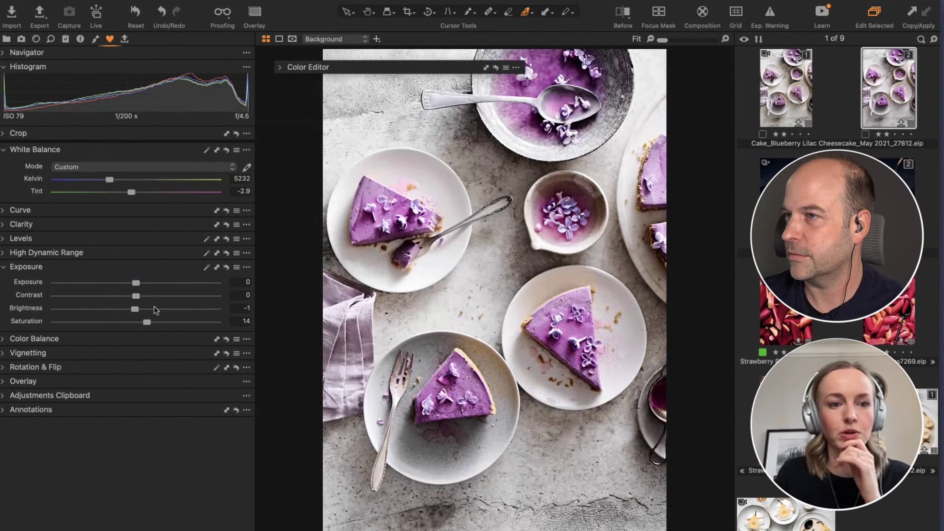
# Reset the cheesecake photo's overall saturation, try it at -6, and settle on 9.
pyautogui.doubleClick(147, 322)
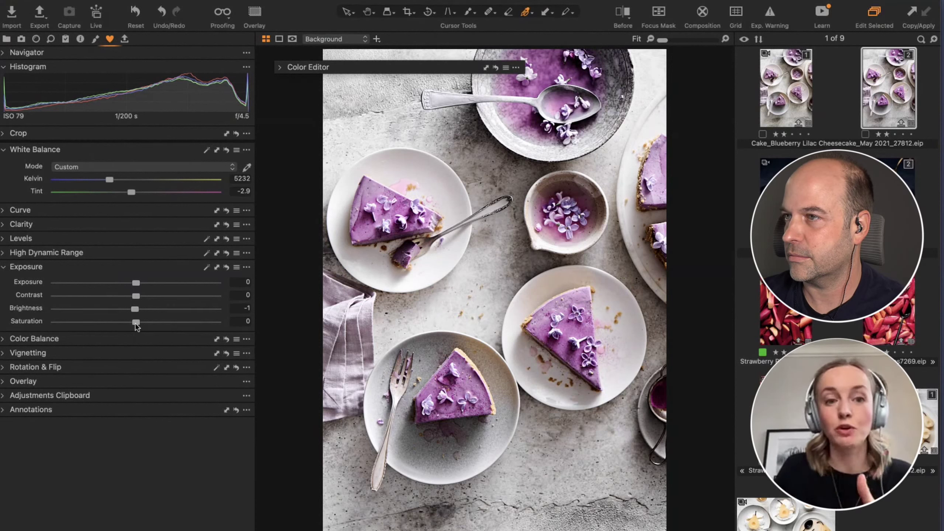
pyautogui.moveTo(136, 324); pyautogui.dragTo(136, 325)
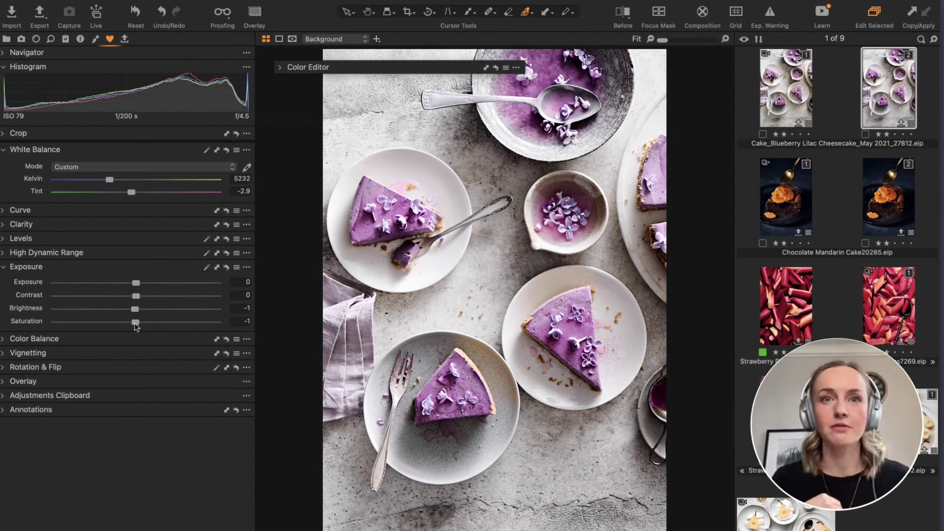
pyautogui.moveTo(136, 326); pyautogui.dragTo(131, 326)
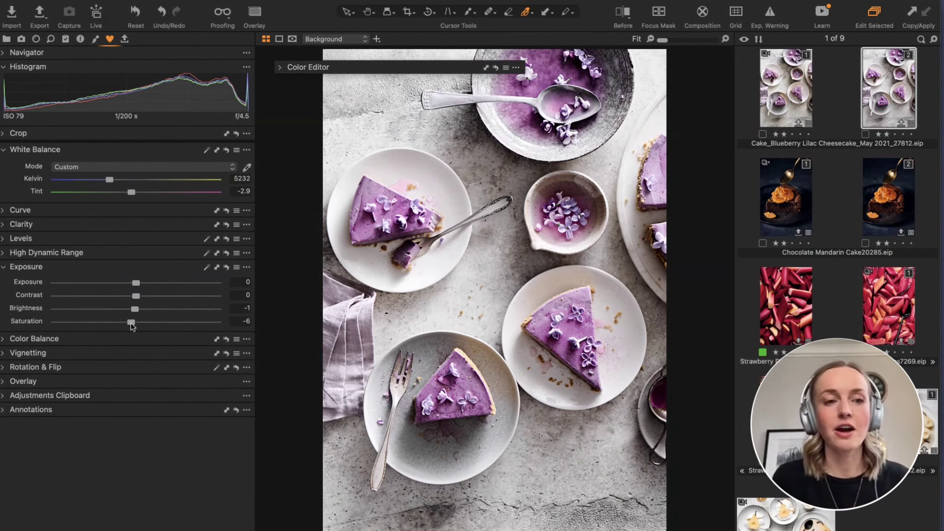
pyautogui.moveTo(132, 325); pyautogui.dragTo(145, 326)
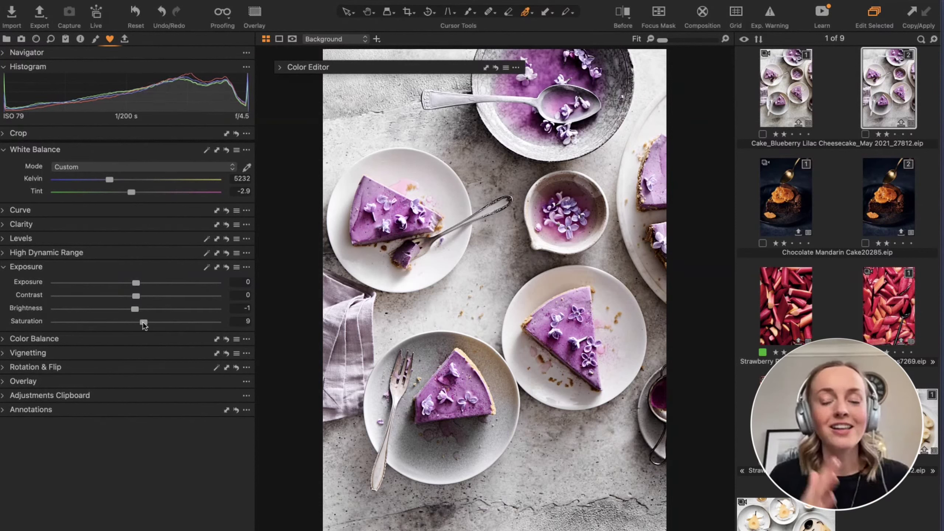
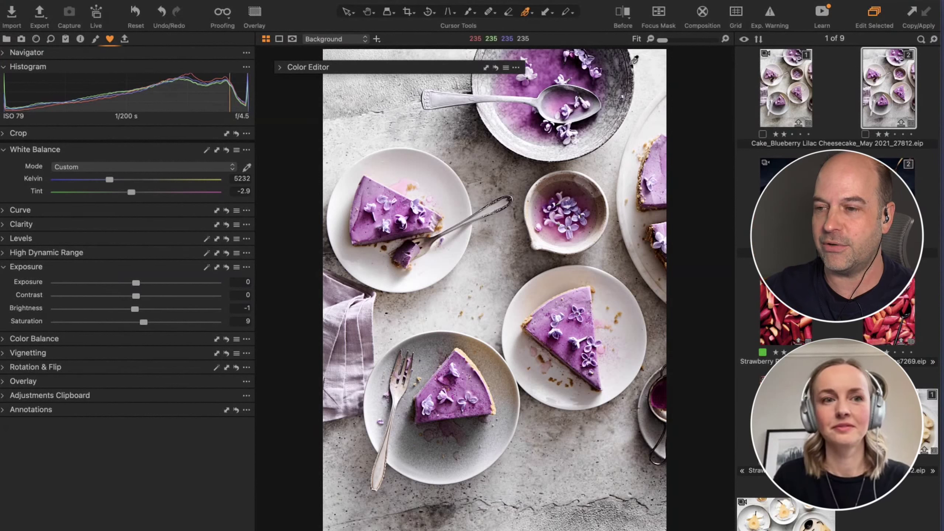
# Show the photo's layers, hide the browser, and fit the expanded, smaller Color Editor beside a narrower tools area.
pyautogui.click(95, 39)
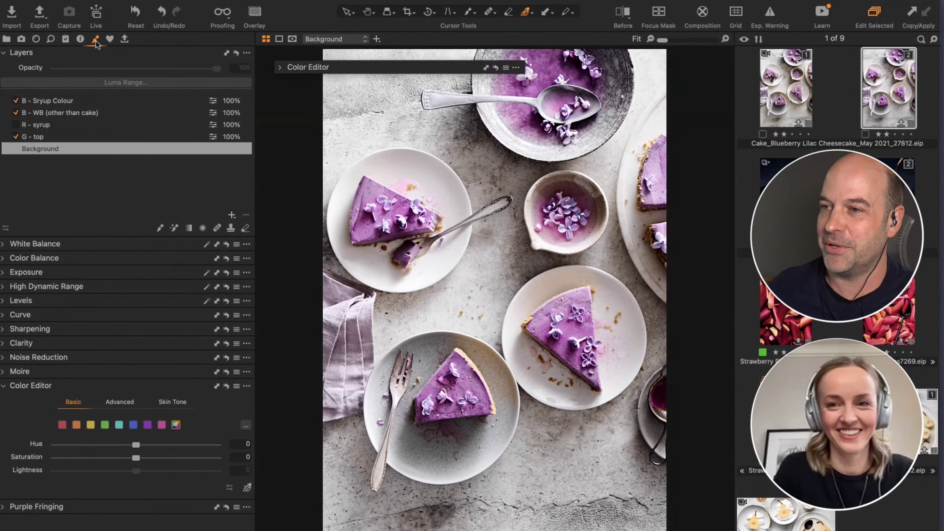
pyautogui.press('super+alt+b')
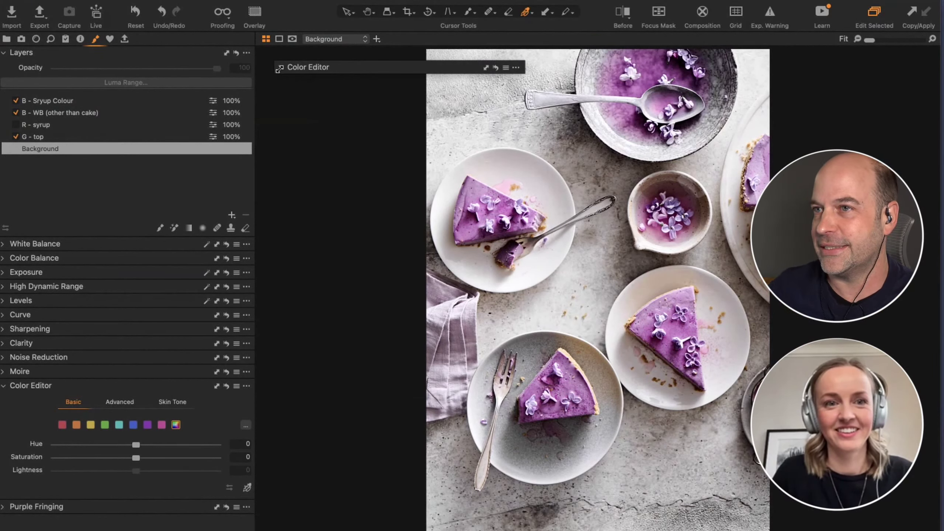
pyautogui.click(280, 68)
pyautogui.moveTo(399, 73); pyautogui.dragTo(394, 70)
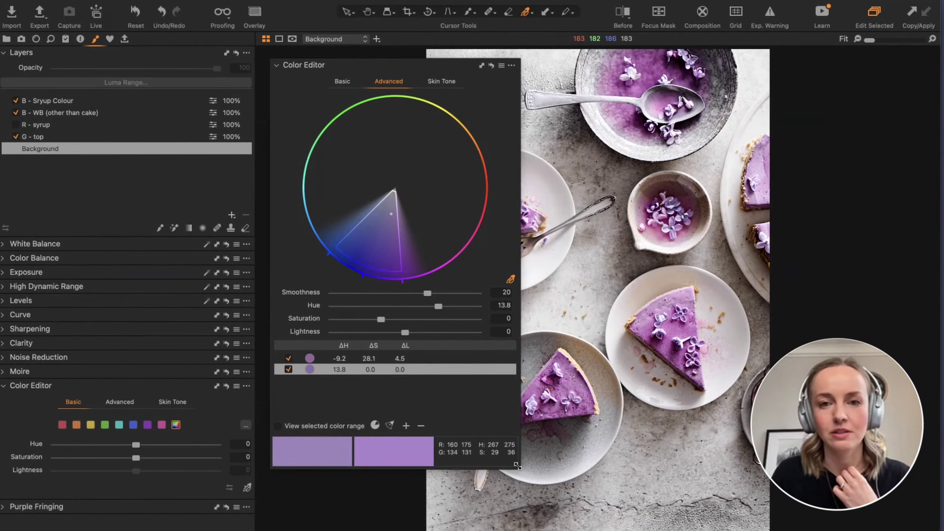
pyautogui.moveTo(517, 466); pyautogui.dragTo(453, 416)
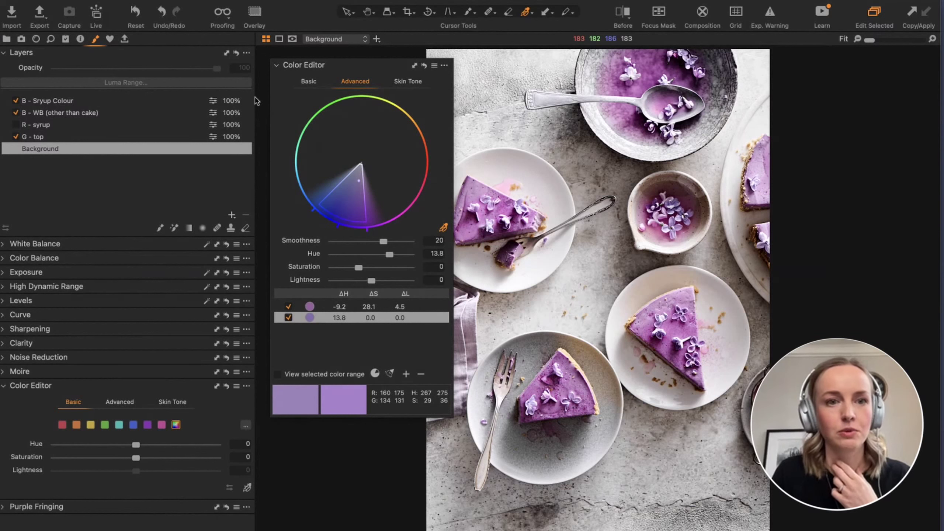
pyautogui.moveTo(256, 98); pyautogui.dragTo(213, 96)
pyautogui.moveTo(348, 66); pyautogui.dragTo(298, 69)
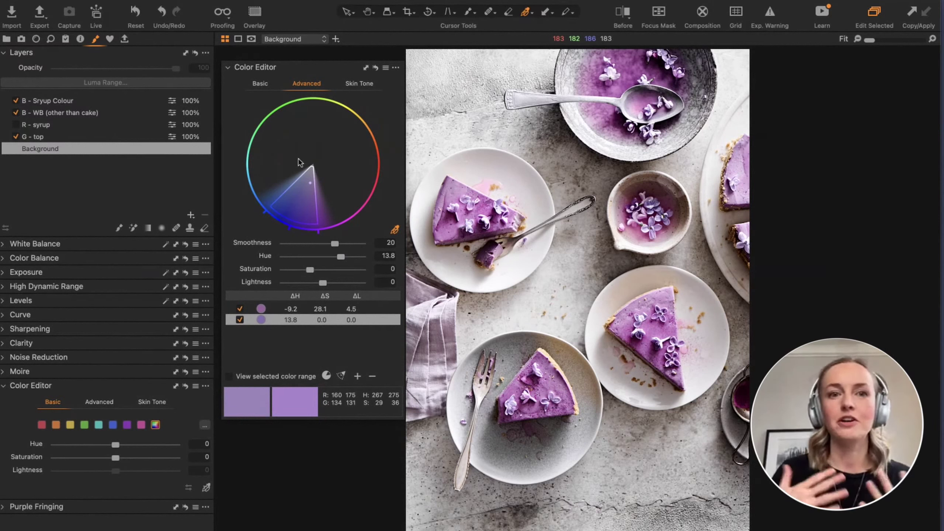
# Disable both advanced purple ranges on the Background layer and switch to the Pan tool.
pyautogui.click(240, 320)
pyautogui.click(239, 309)
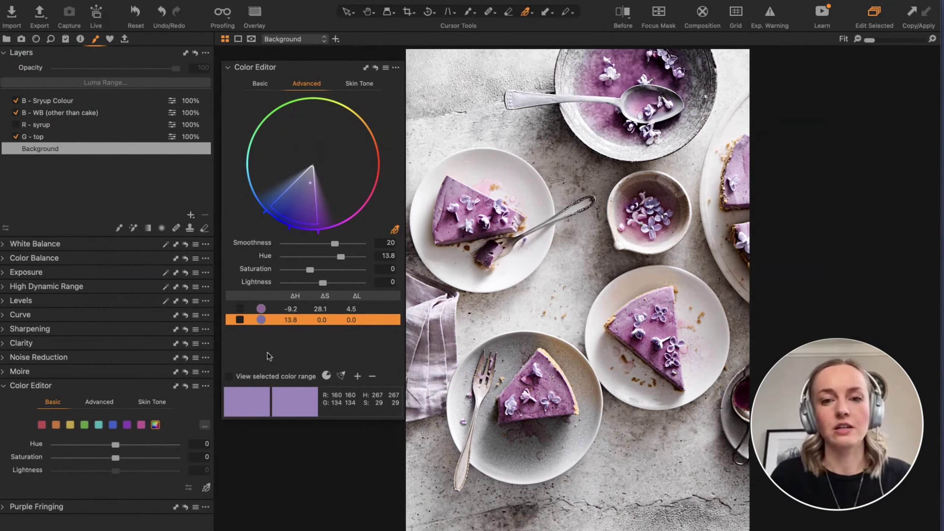
pyautogui.press('h')
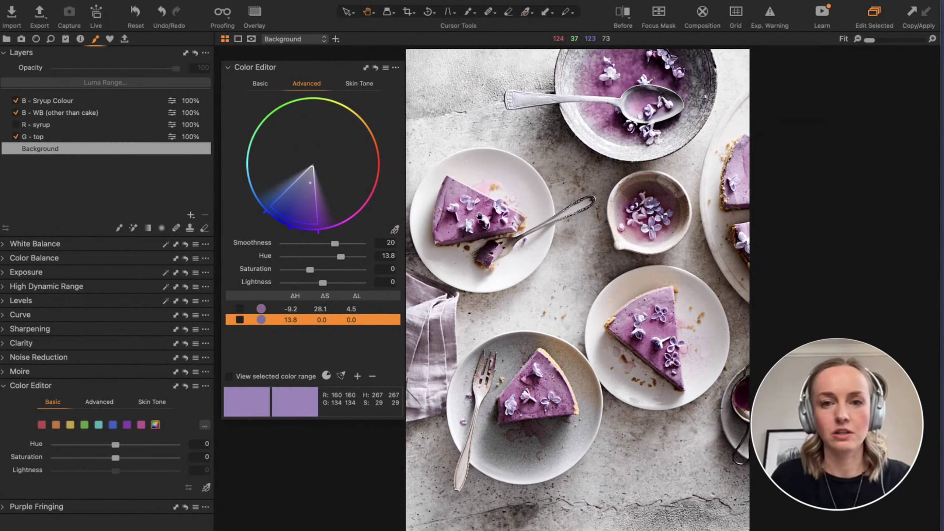
# Review the basic green, blue and purple adjustments of the cheesecake photo and return to the advanced ranges.
pyautogui.click(261, 84)
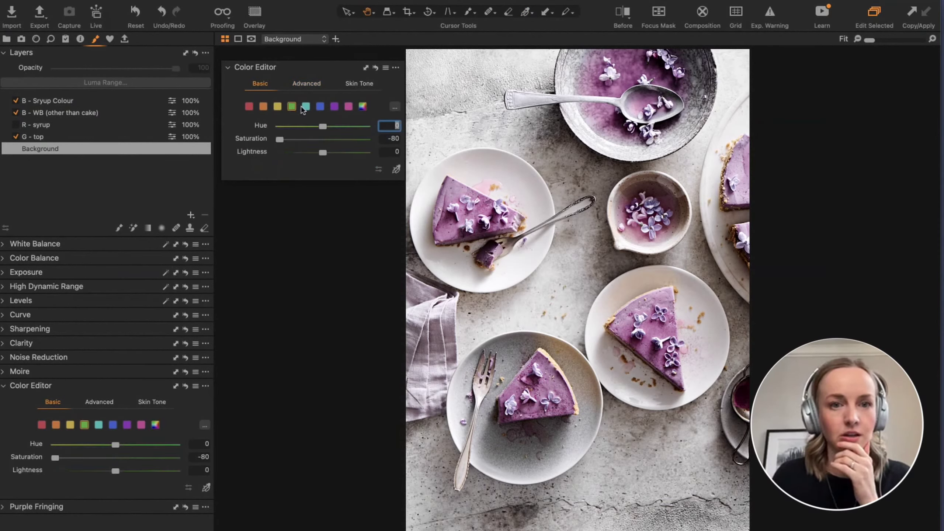
pyautogui.click(320, 107)
pyautogui.click(334, 108)
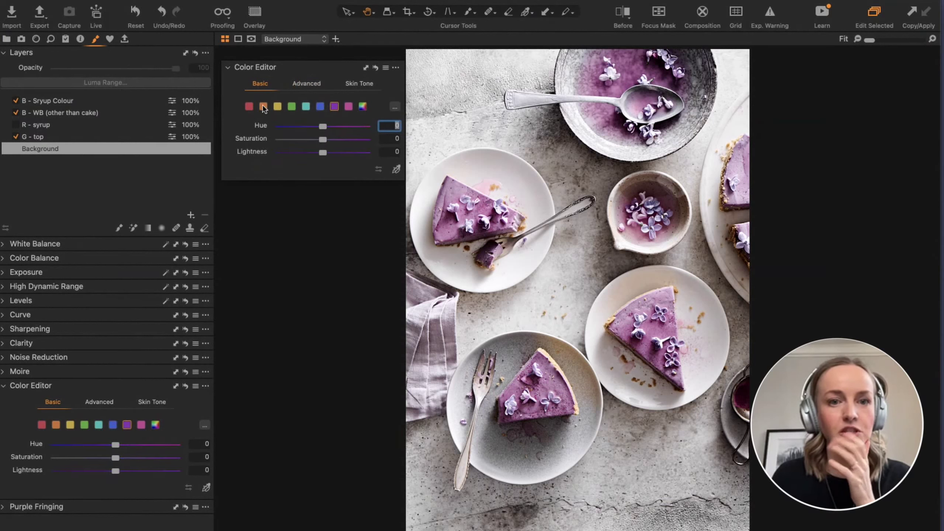
pyautogui.click(292, 108)
pyautogui.click(320, 106)
pyautogui.click(306, 85)
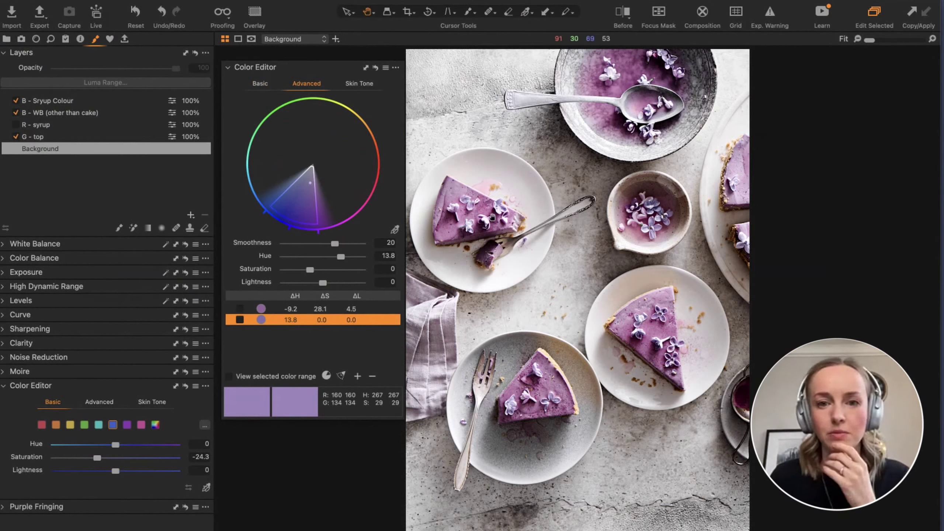
# Inspect the cheesecake slice on the white plate at 100% and return to the whole photo.
pyautogui.click(657, 350)
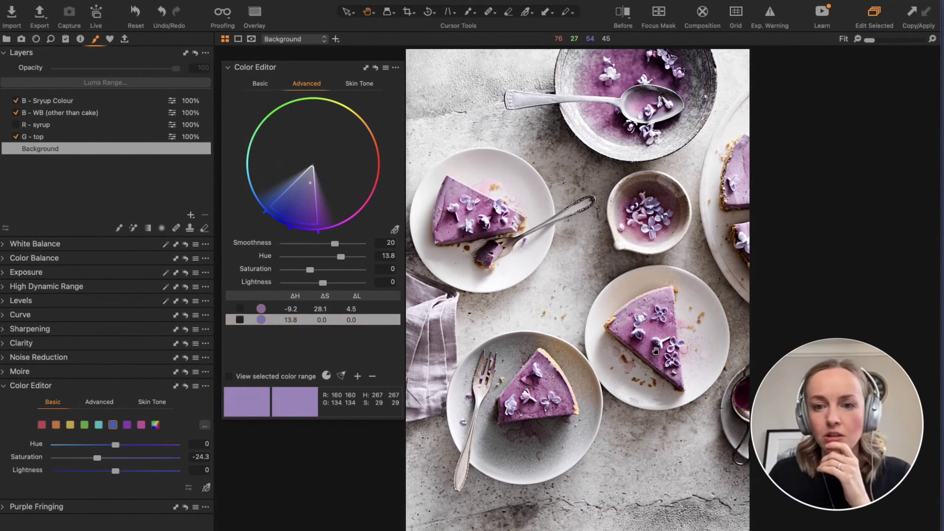
pyautogui.click(656, 351)
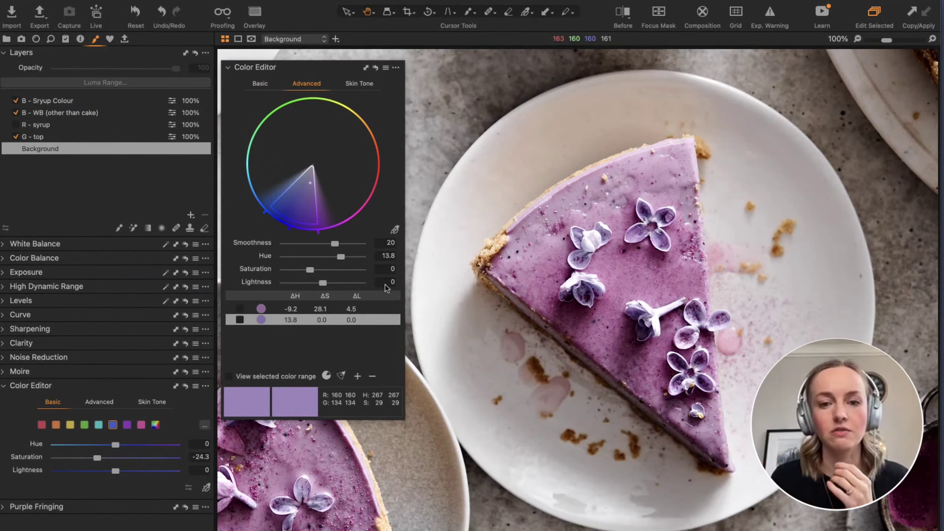
pyautogui.click(623, 266)
# Enable both advanced purple ranges and compare the cheesecake with the Color Editor adjustments temporarily reset.
pyautogui.click(240, 308)
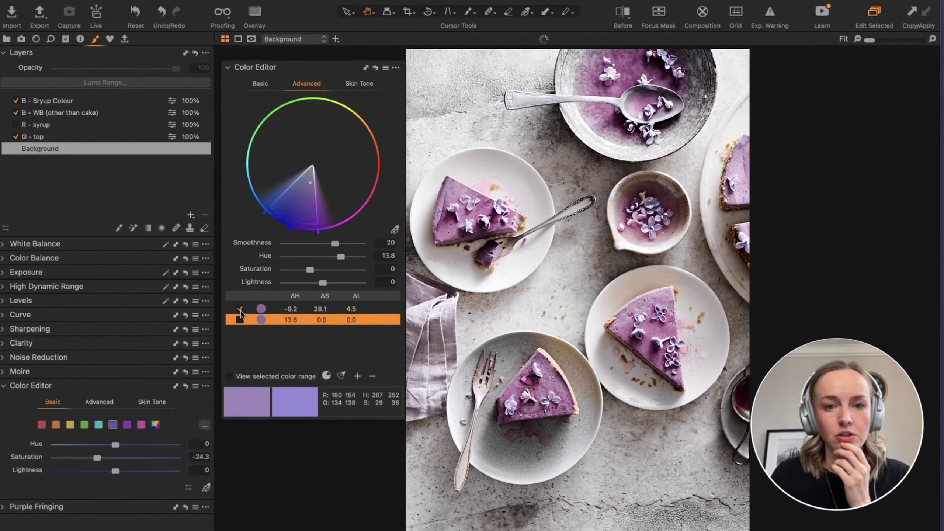
pyautogui.click(240, 320)
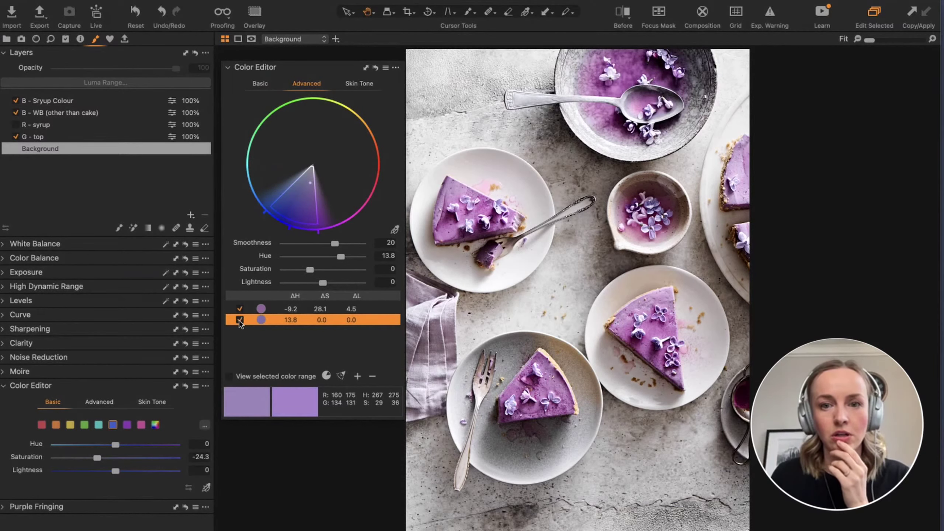
pyautogui.click(376, 72)
pyautogui.click(376, 72)
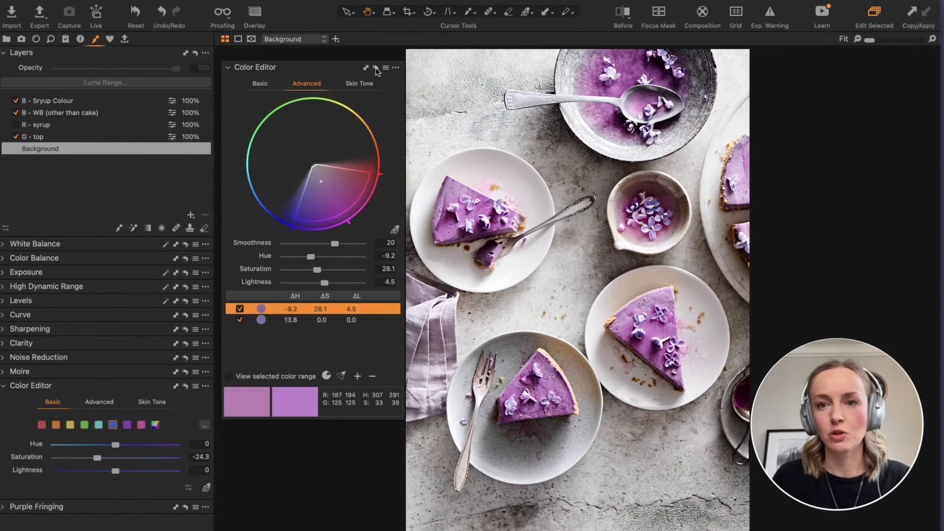
pyautogui.click(377, 72)
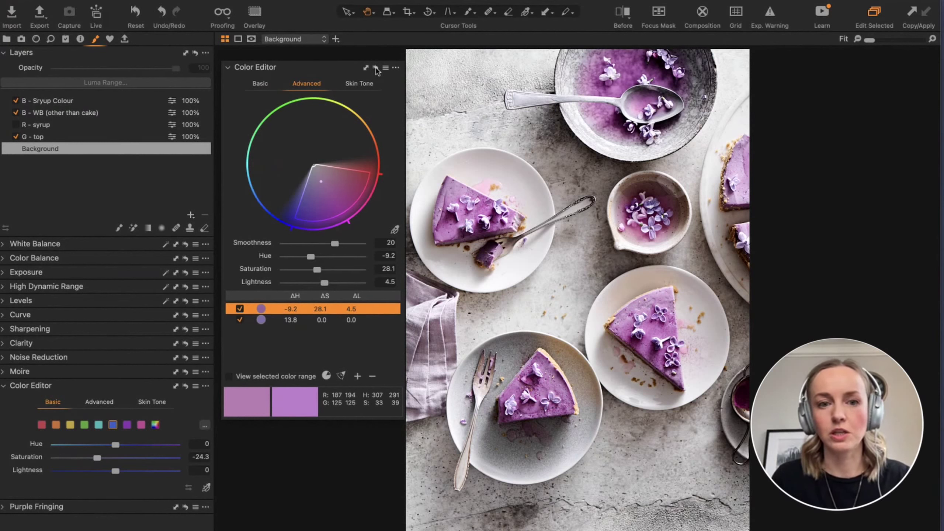
# Enlarge the floating Color Editor and disable both advanced purple ranges.
pyautogui.moveTo(400, 413); pyautogui.dragTo(423, 454)
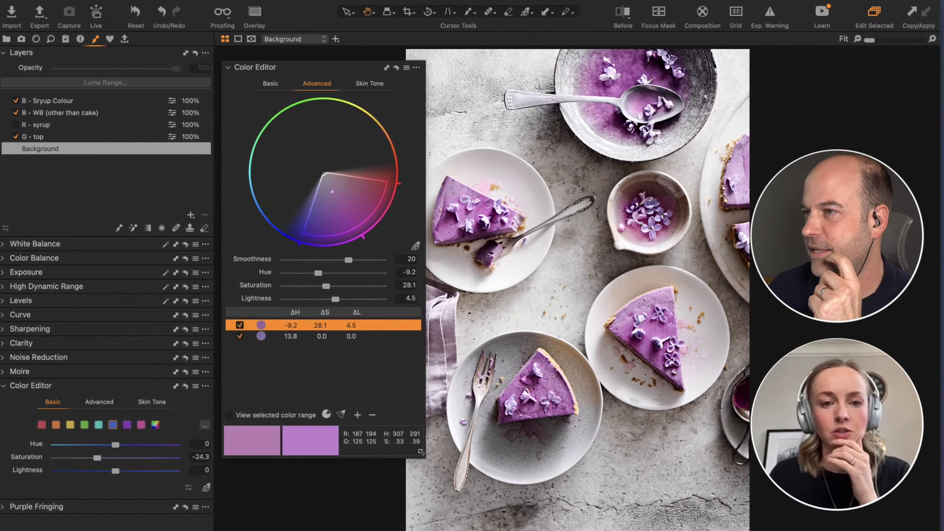
pyautogui.click(240, 337)
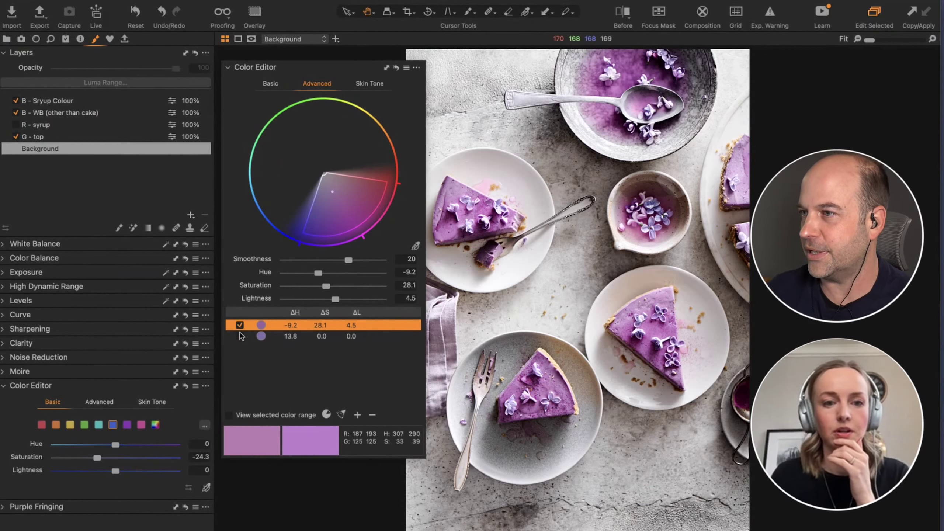
pyautogui.click(240, 325)
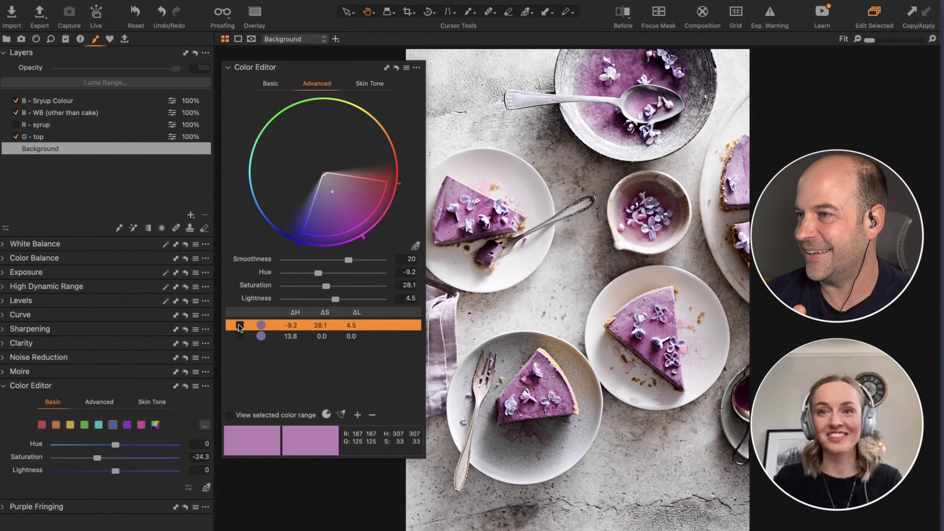
# Sample a new advanced colour range from the purple topping and examine the slice with only the selected colours shown.
pyautogui.click(354, 339)
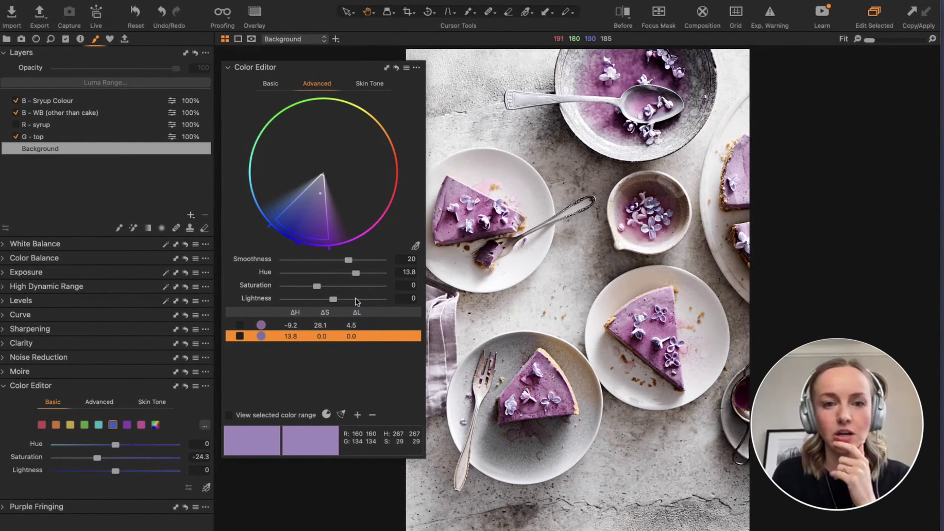
pyautogui.click(415, 246)
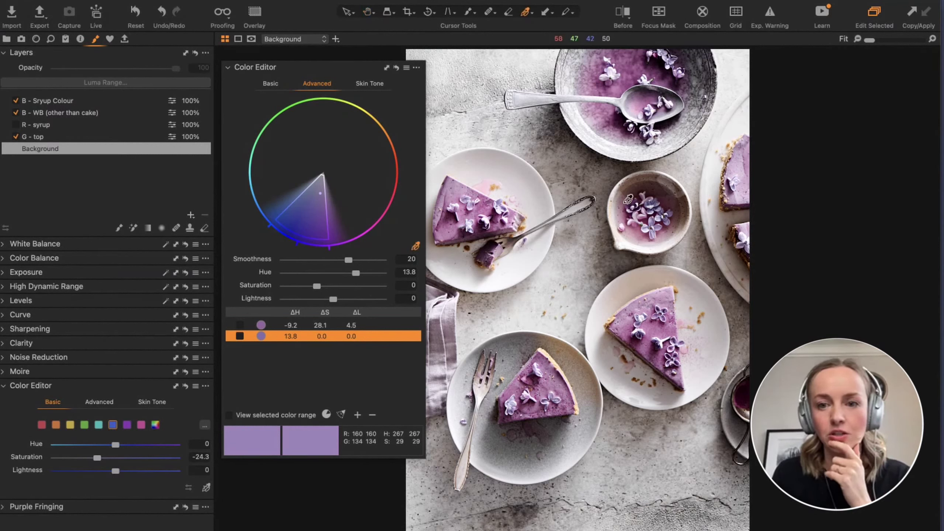
pyautogui.click(657, 326)
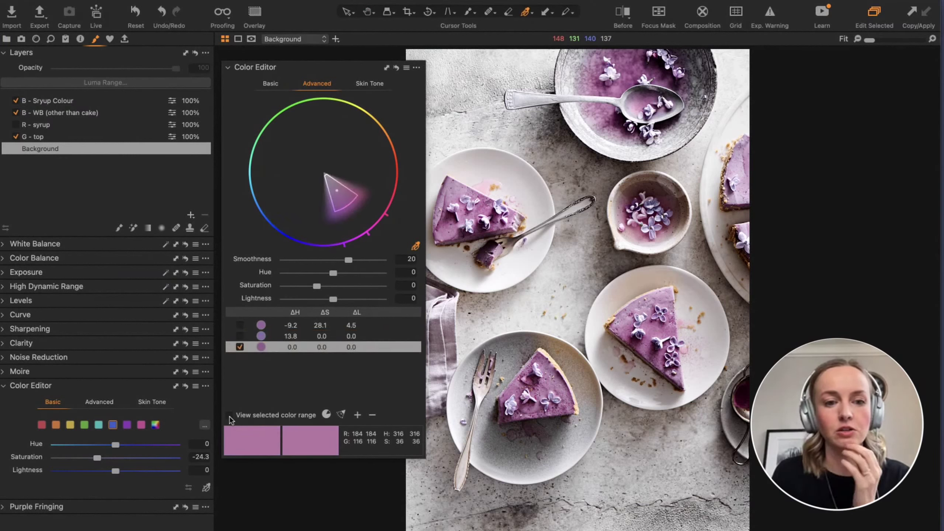
pyautogui.click(229, 416)
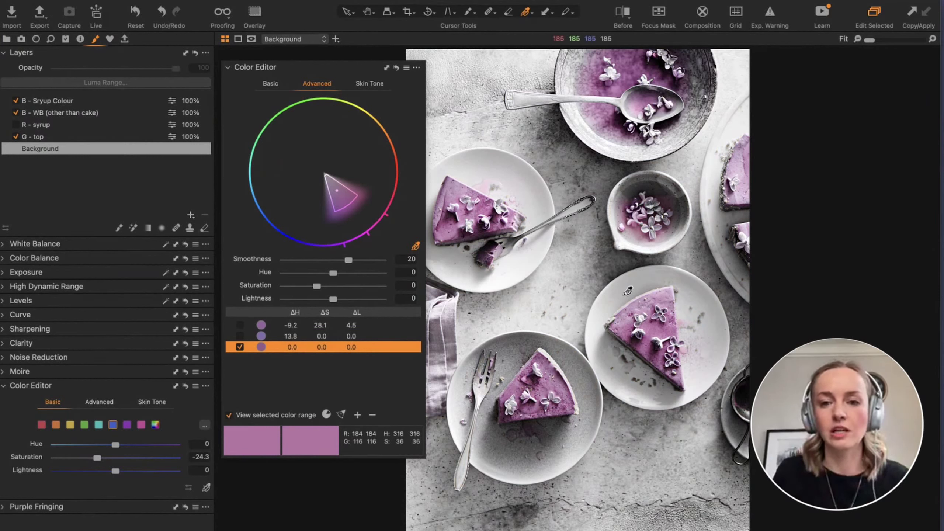
pyautogui.press('h')
pyautogui.click(655, 327)
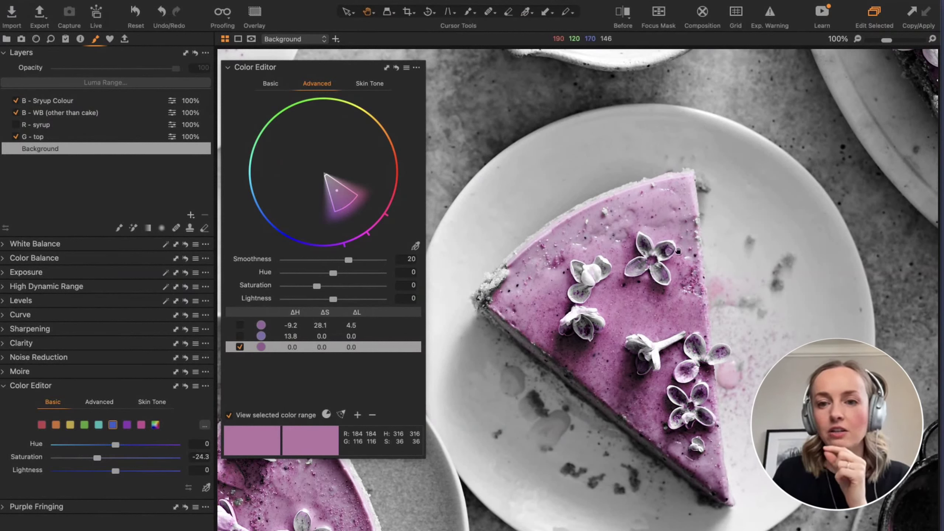
pyautogui.click(638, 280)
# Create a masked layer from the sampled colour range and inspect the cheesecake slice at 100%.
pyautogui.click(416, 67)
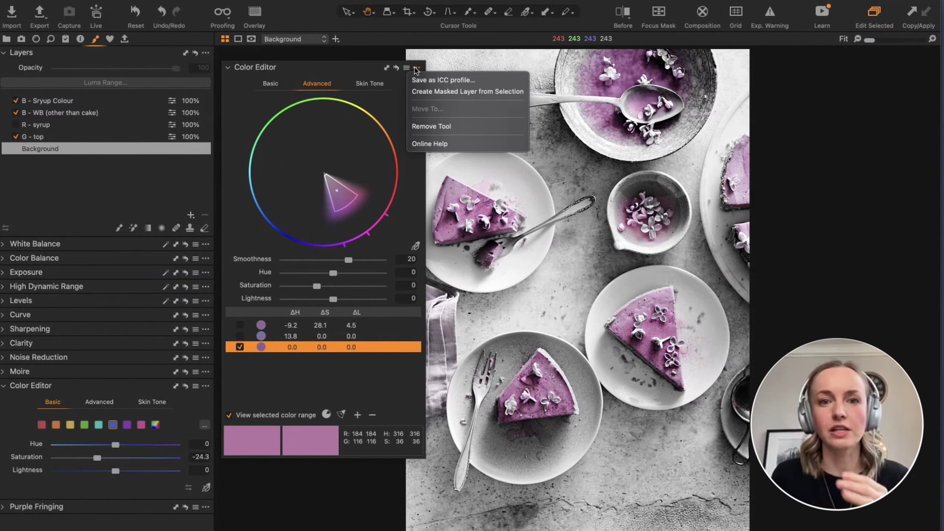
pyautogui.click(464, 92)
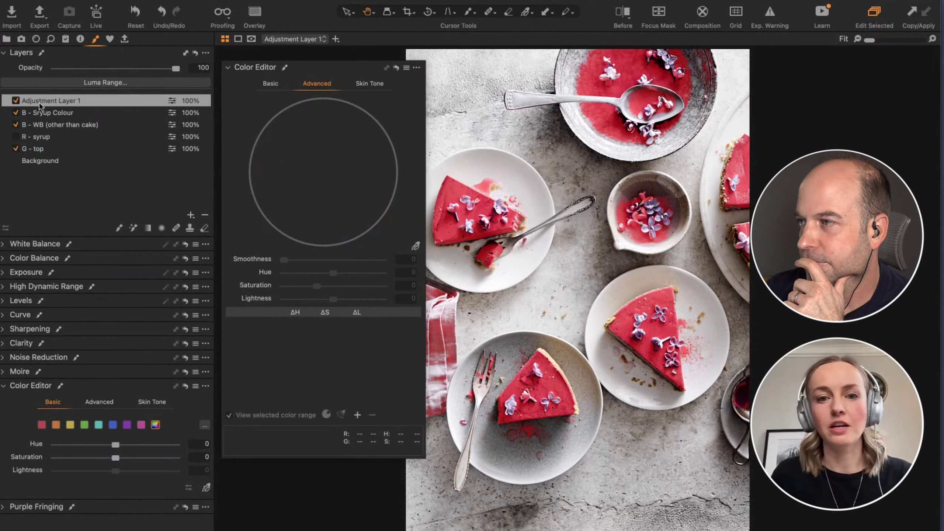
pyautogui.click(656, 317)
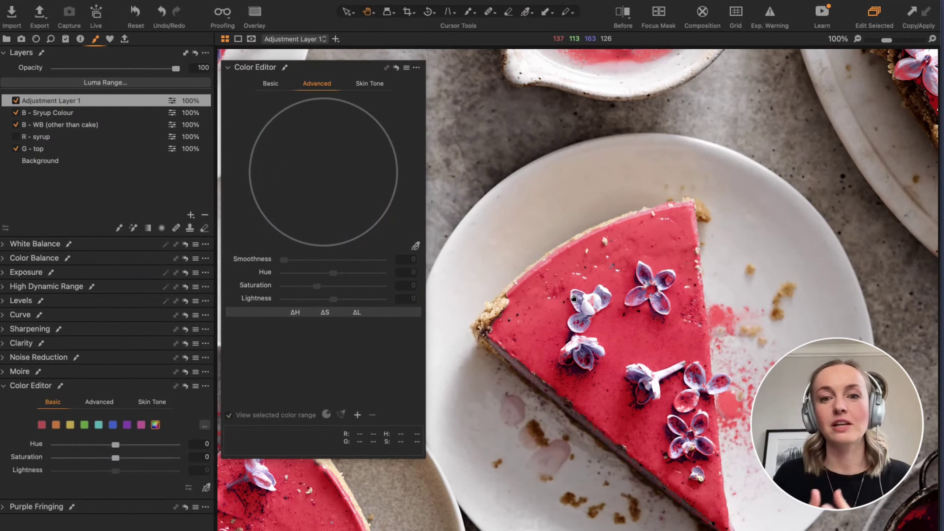
pyautogui.click(574, 298)
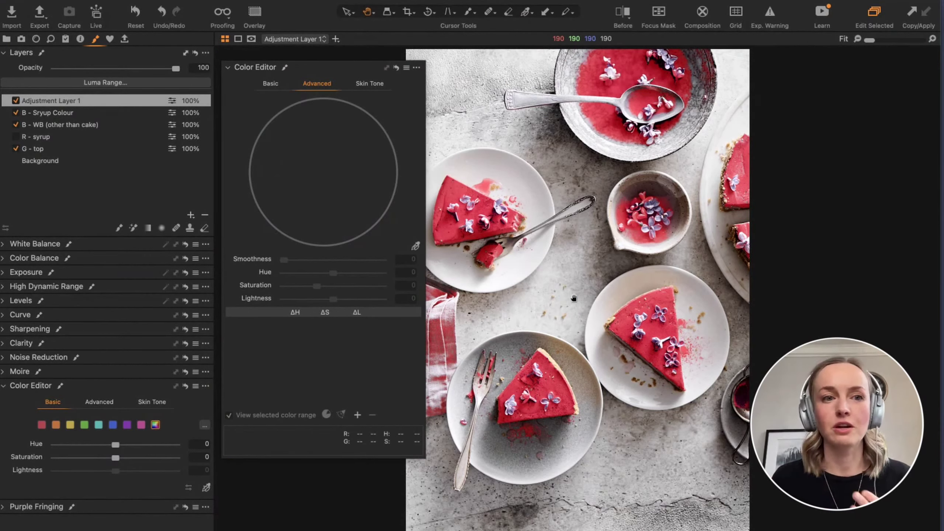
# On the Background, set the newly sampled topping range to hue -13.5, saturation 8.5 and lightness 7.
pyautogui.click(49, 161)
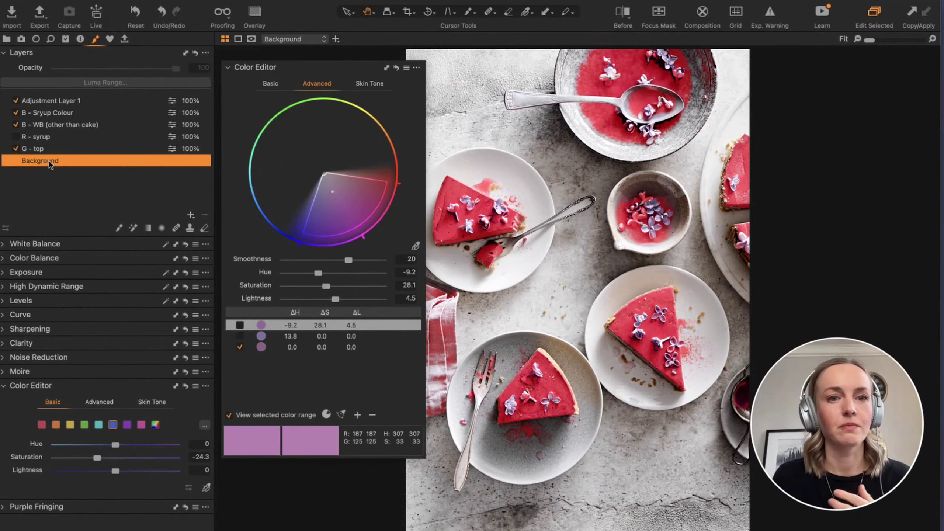
pyautogui.click(299, 349)
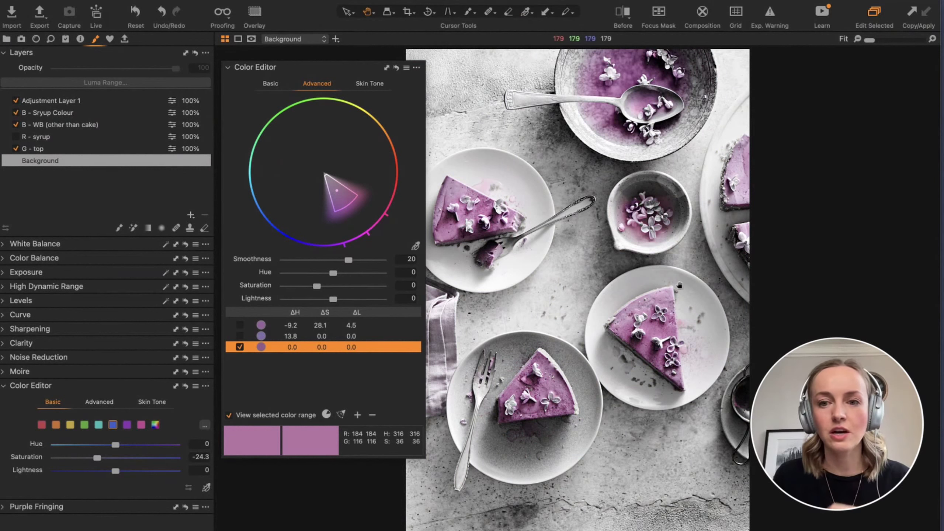
pyautogui.moveTo(333, 274); pyautogui.dragTo(312, 275)
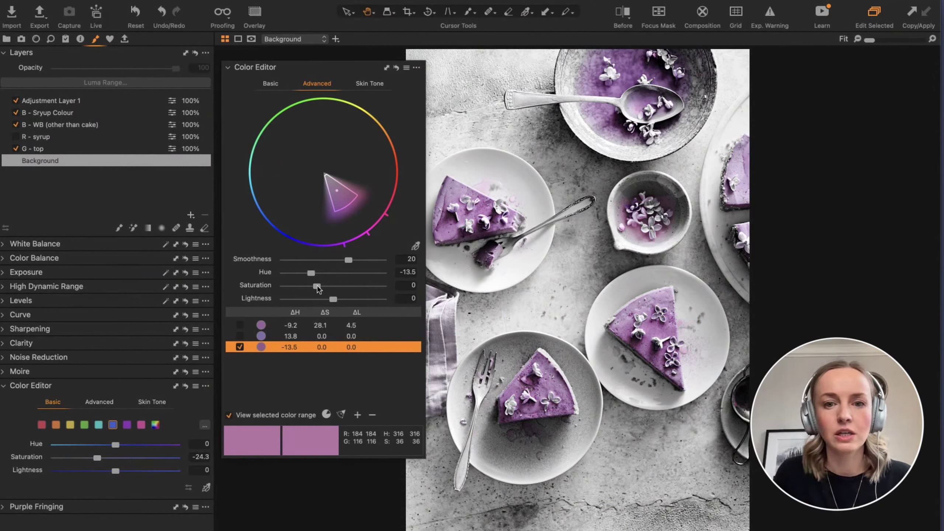
pyautogui.moveTo(316, 286); pyautogui.dragTo(337, 300)
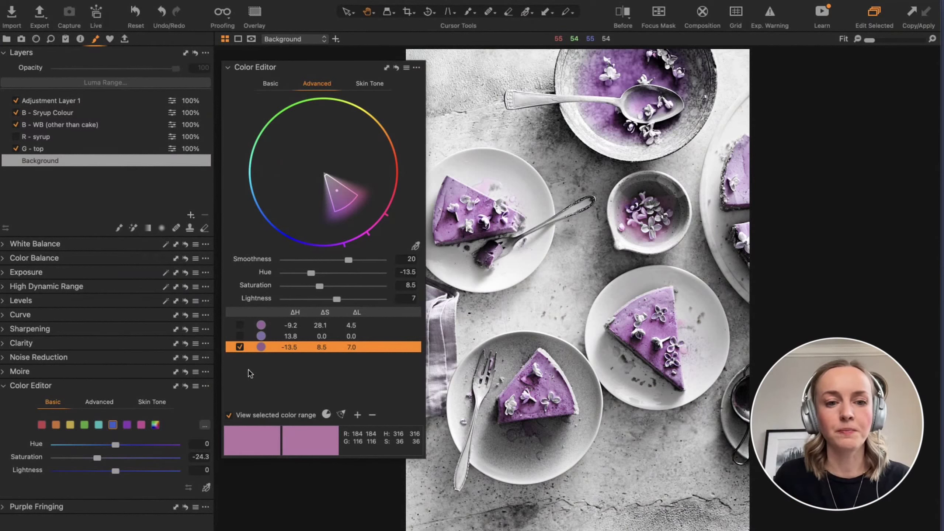
# Turn off the selected colour range view and set the Background's overall Exposure saturation to 15.
pyautogui.click(229, 415)
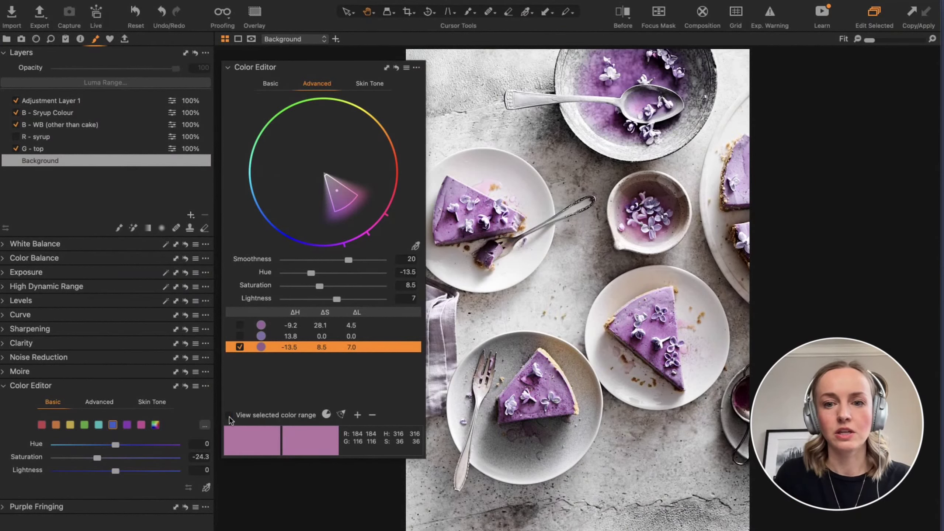
pyautogui.click(229, 416)
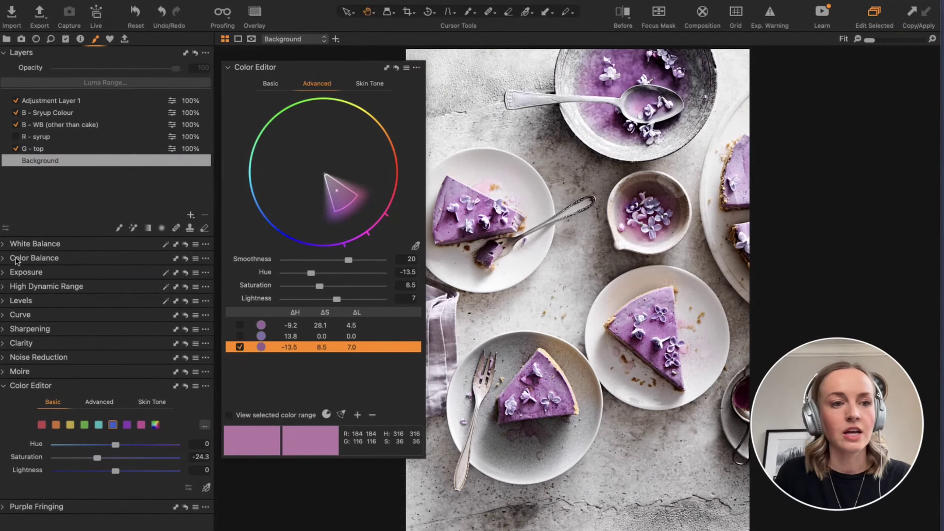
pyautogui.click(7, 273)
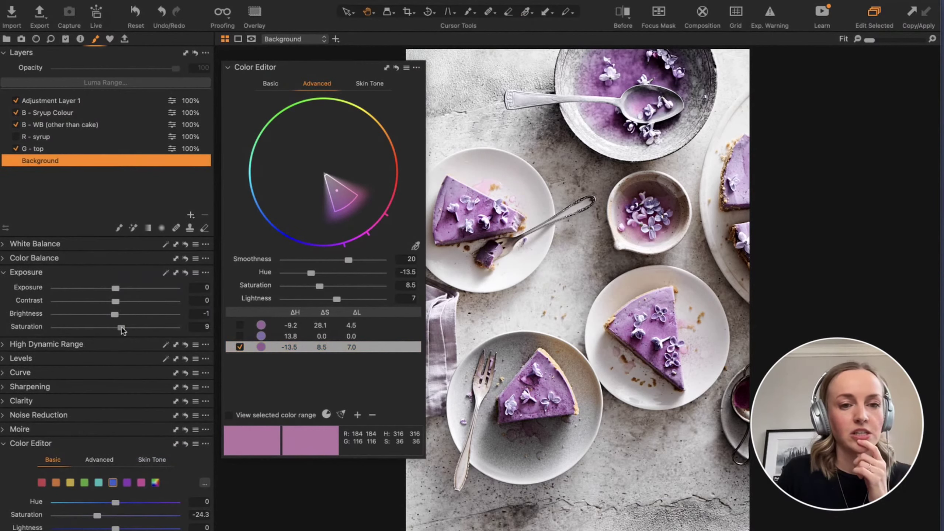
pyautogui.moveTo(122, 327); pyautogui.dragTo(125, 328)
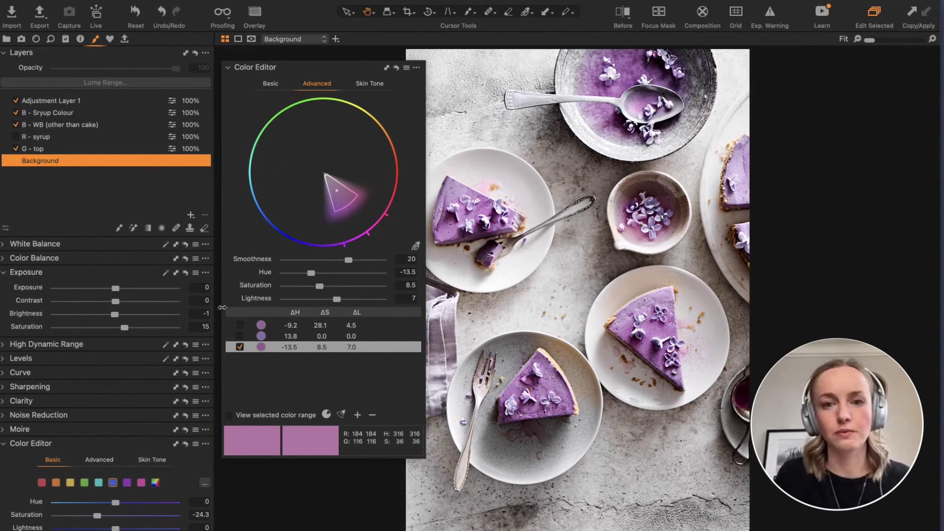
# Sample another advanced colour range from the pink syrup in the small bowl and show only the selected colours.
pyautogui.click(638, 228)
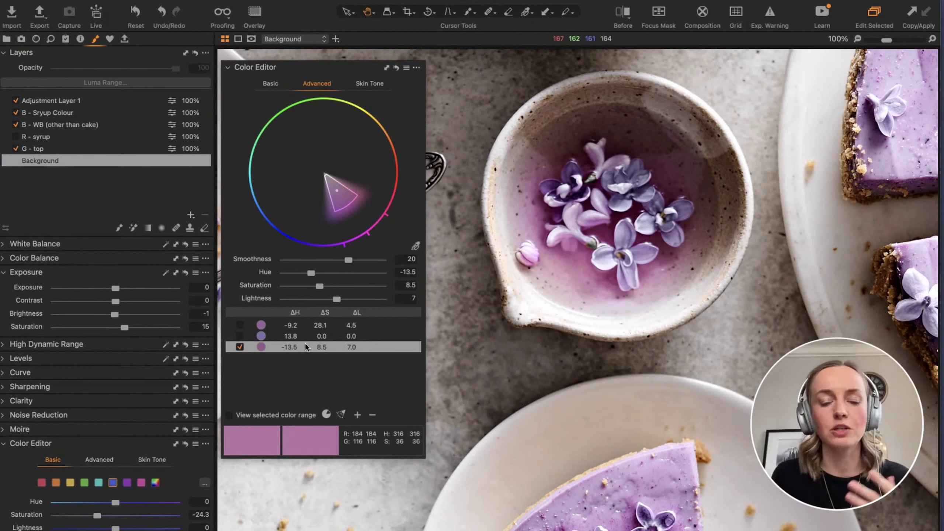
pyautogui.click(416, 247)
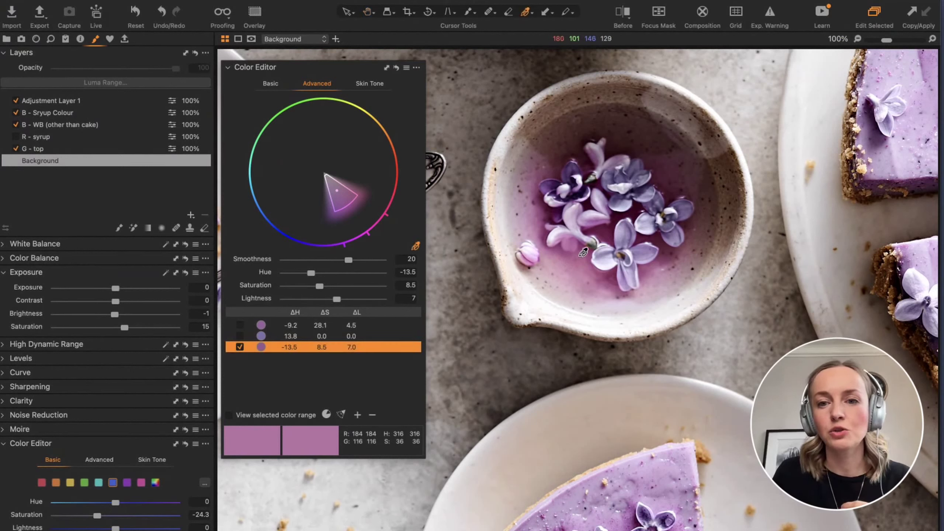
pyautogui.click(587, 252)
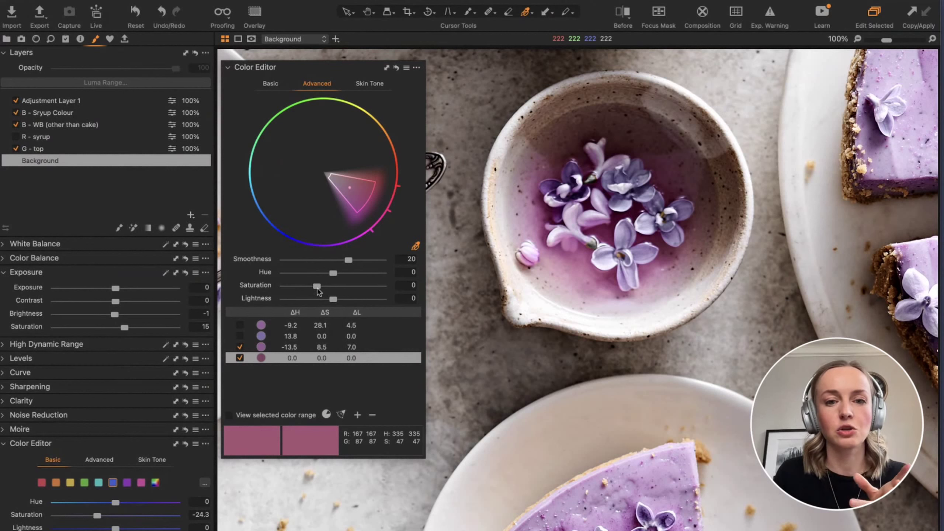
pyautogui.click(229, 415)
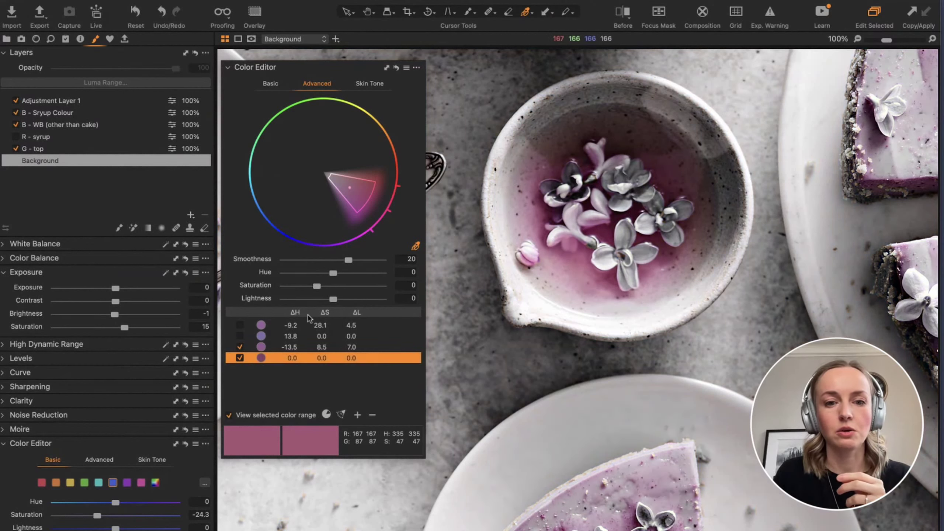
# Shift the syrup range's hue to -21.5, keep its saturation at 0 and turn off the selected colour range view.
pyautogui.moveTo(317, 286); pyautogui.dragTo(301, 288)
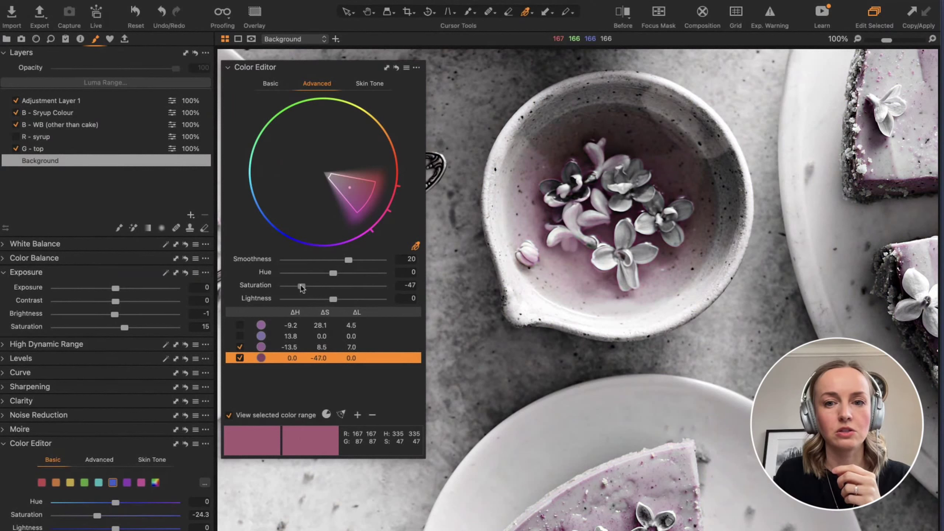
pyautogui.doubleClick(303, 287)
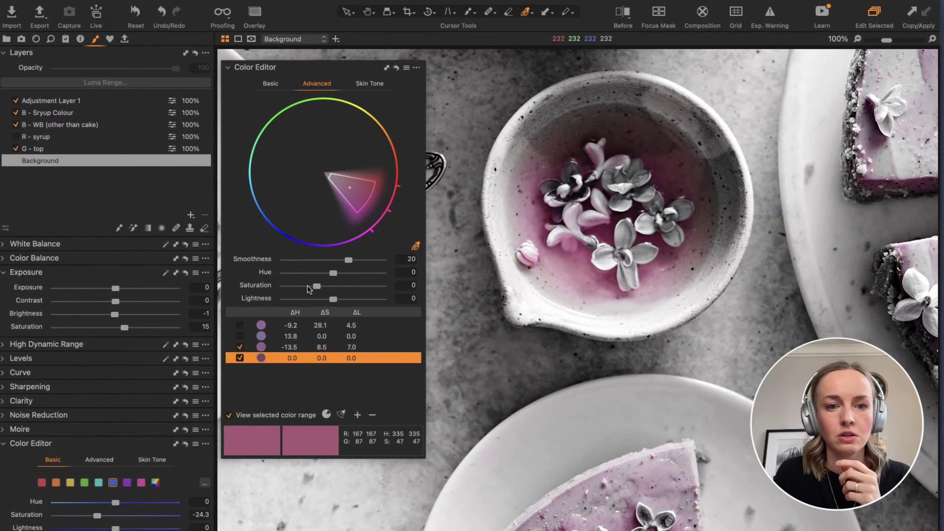
pyautogui.moveTo(333, 273); pyautogui.dragTo(295, 277)
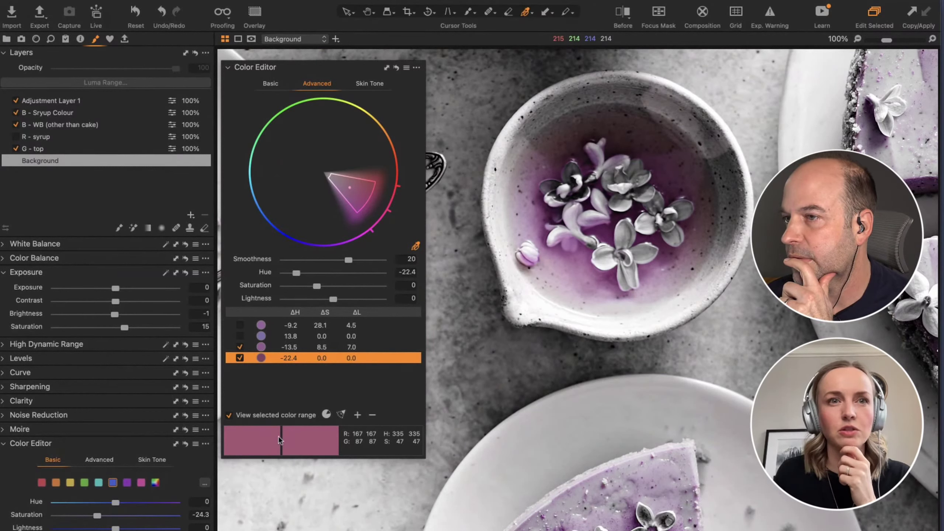
pyautogui.click(230, 412)
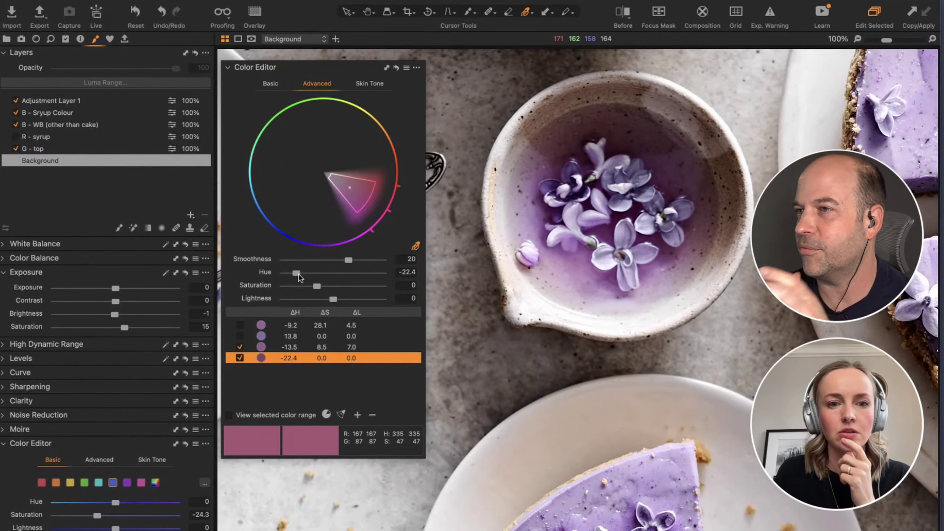
pyautogui.moveTo(298, 274); pyautogui.dragTo(300, 275)
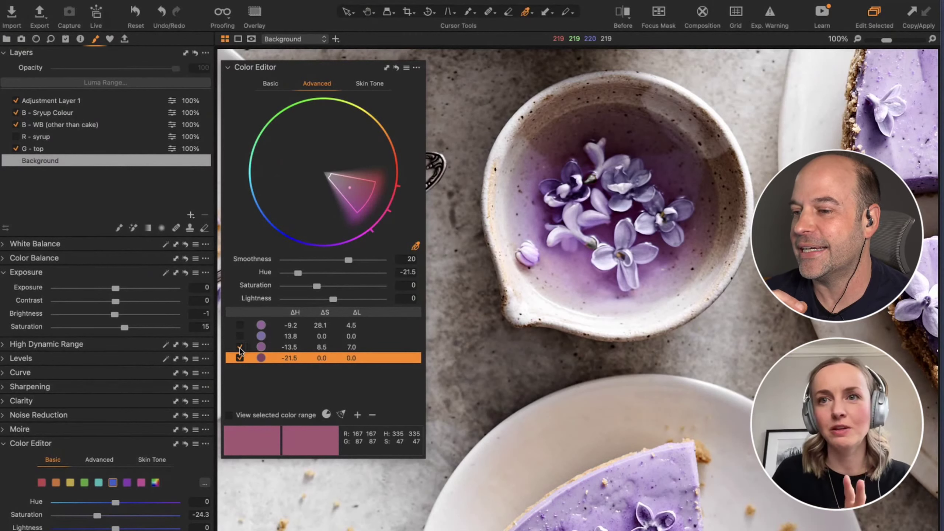
# Compare the small bowl's colours with the syrup range and the sampled topping range switched off individually.
pyautogui.click(240, 358)
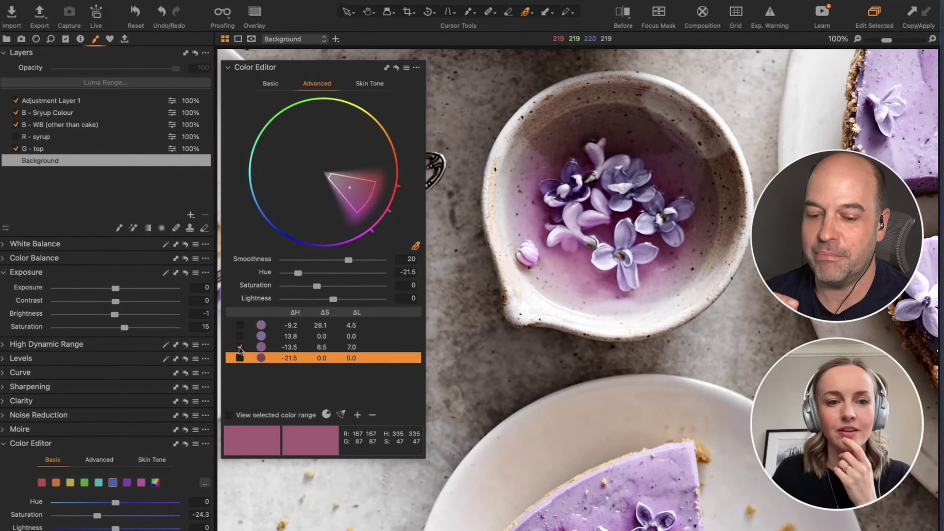
pyautogui.click(240, 336)
pyautogui.click(240, 336)
pyautogui.click(239, 349)
pyautogui.click(239, 356)
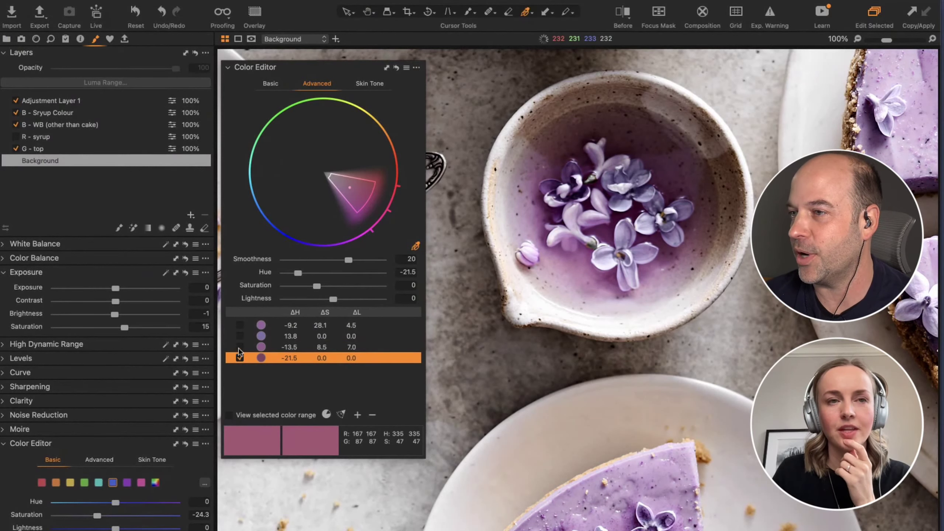
pyautogui.click(266, 363)
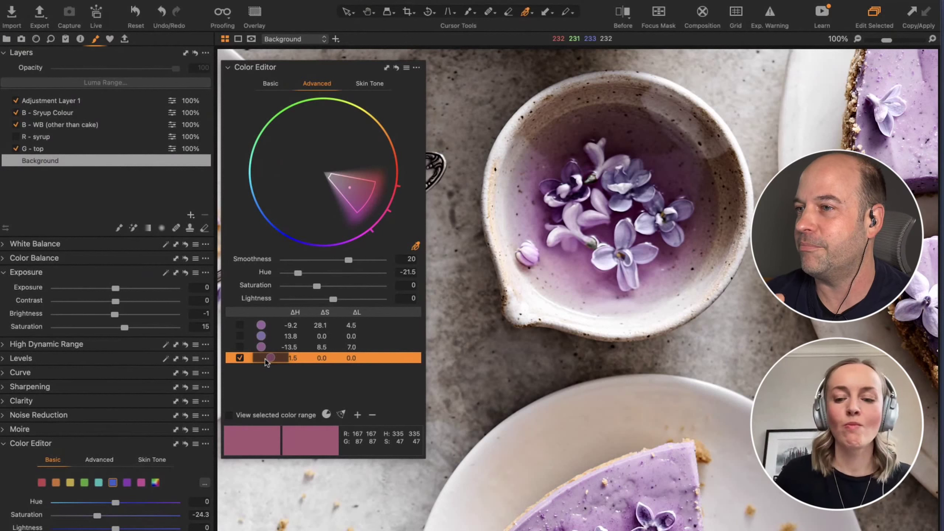
pyautogui.moveTo(266, 361); pyautogui.dragTo(266, 361)
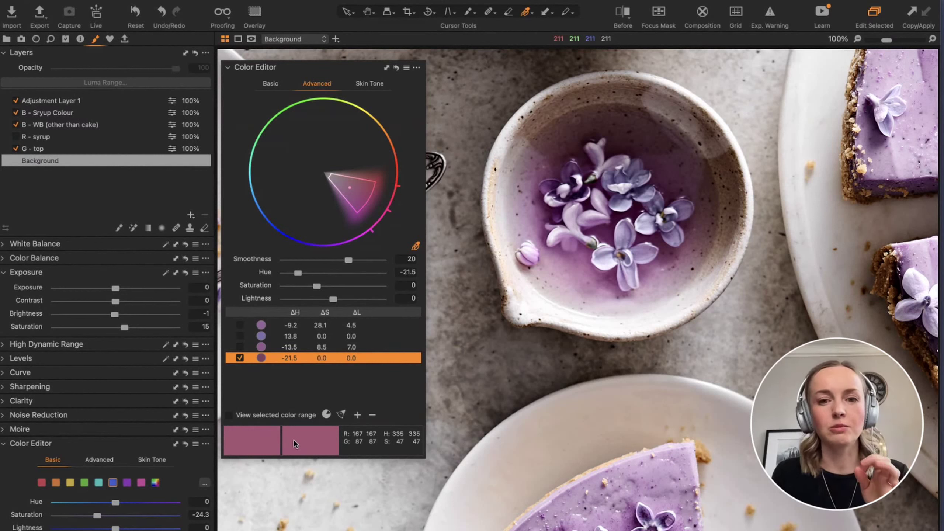
# Return to the whole photo, enable both new ranges and compare it with the Color Editor adjustments temporarily reset.
pyautogui.click(559, 254)
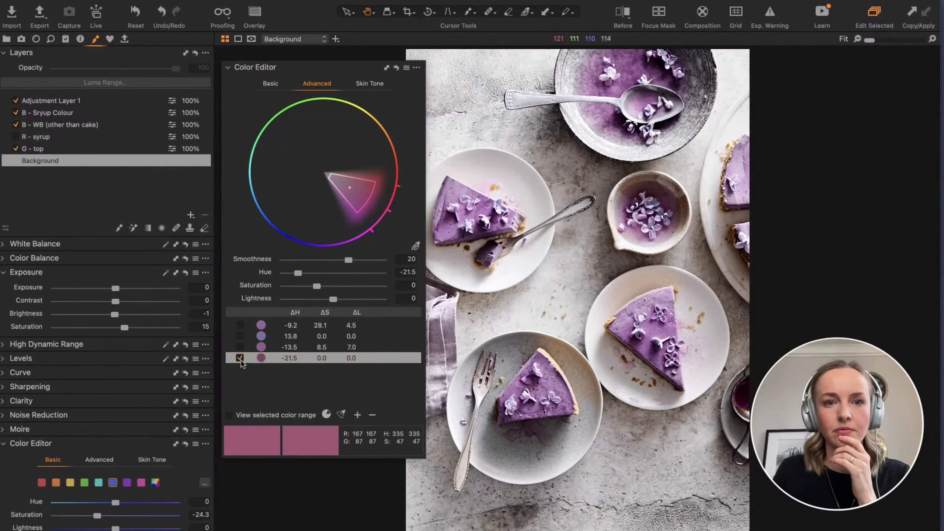
pyautogui.click(239, 356)
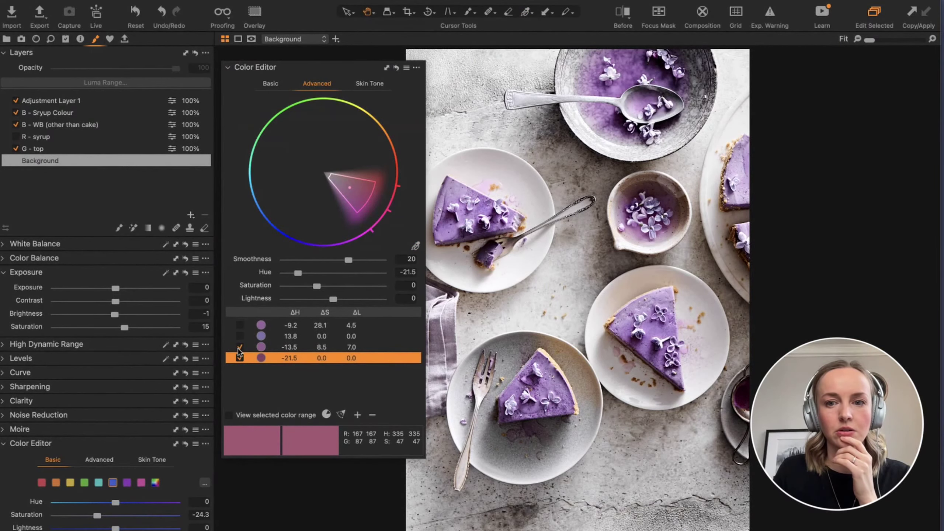
pyautogui.click(396, 69)
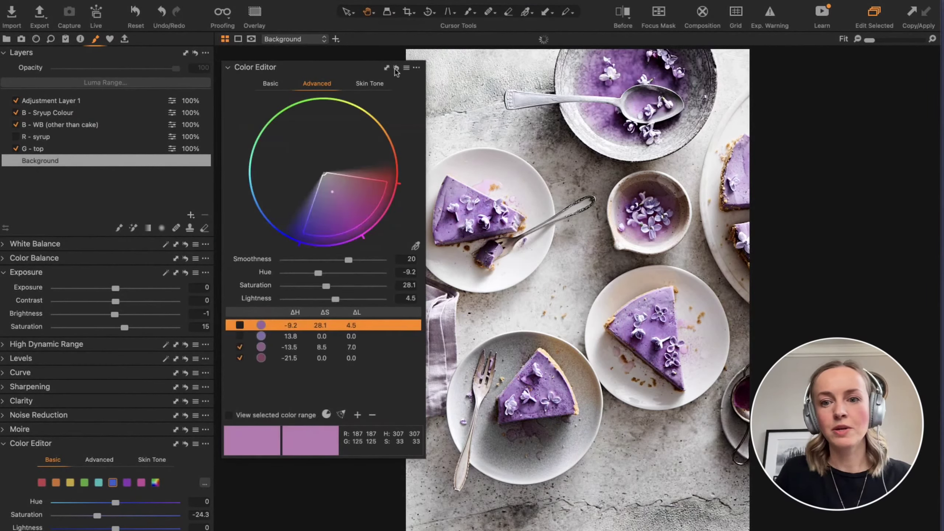
pyautogui.click(396, 68)
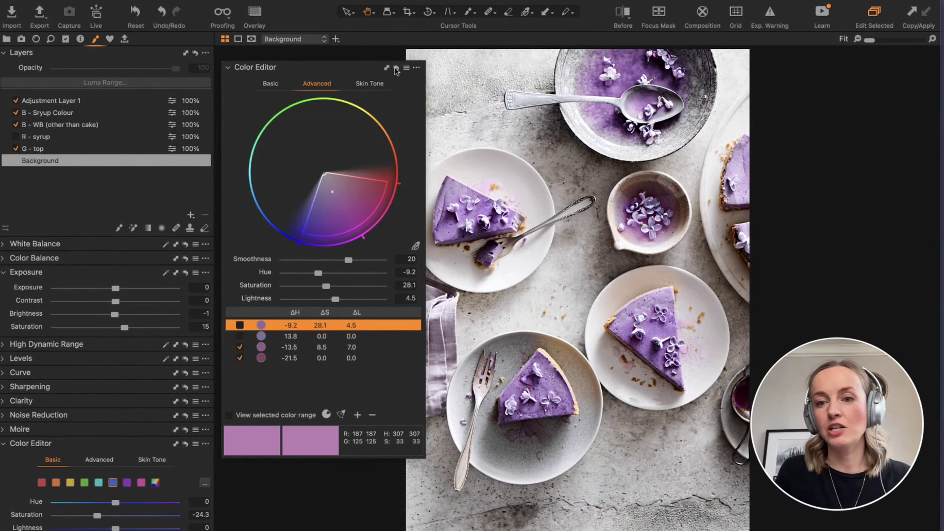
pyautogui.click(396, 69)
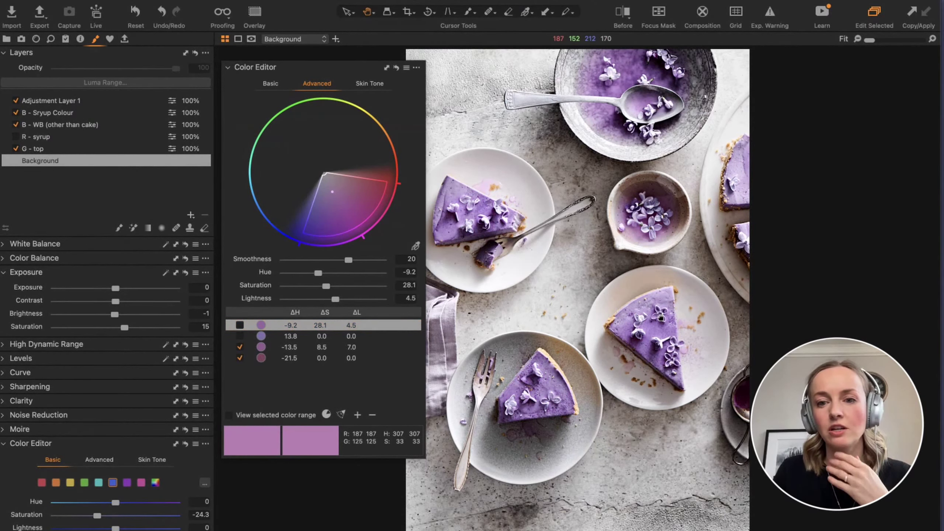
# Examine the syrup drops beside the cheesecake slice up close and compare the whole photo with the Color Editor adjustments temporarily reset.
pyautogui.click(661, 317)
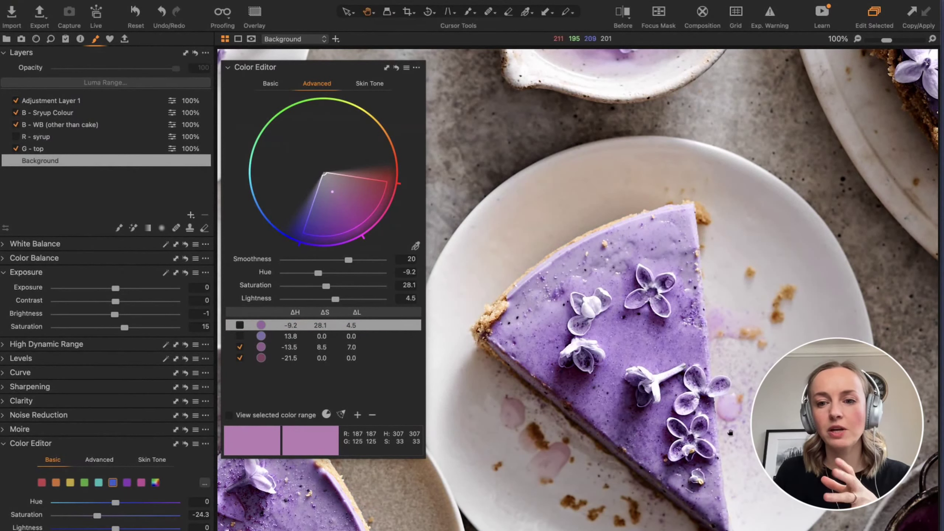
pyautogui.moveTo(730, 433); pyautogui.dragTo(731, 362)
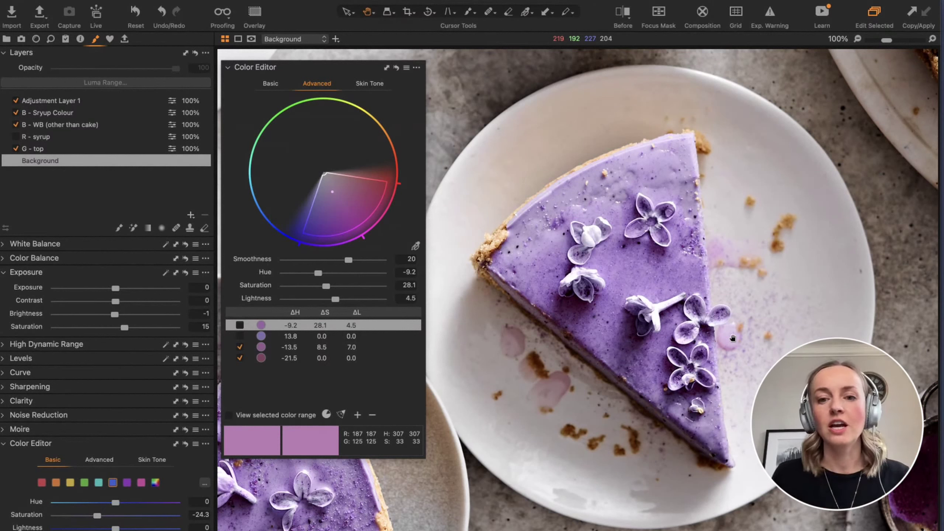
pyautogui.click(677, 311)
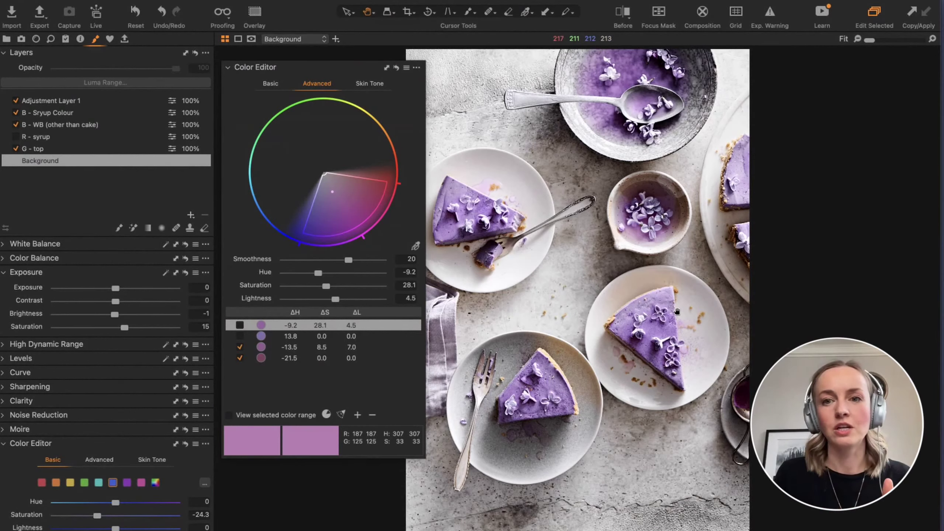
pyautogui.keyDown('alt'); pyautogui.click(397, 69); pyautogui.keyUp('alt')
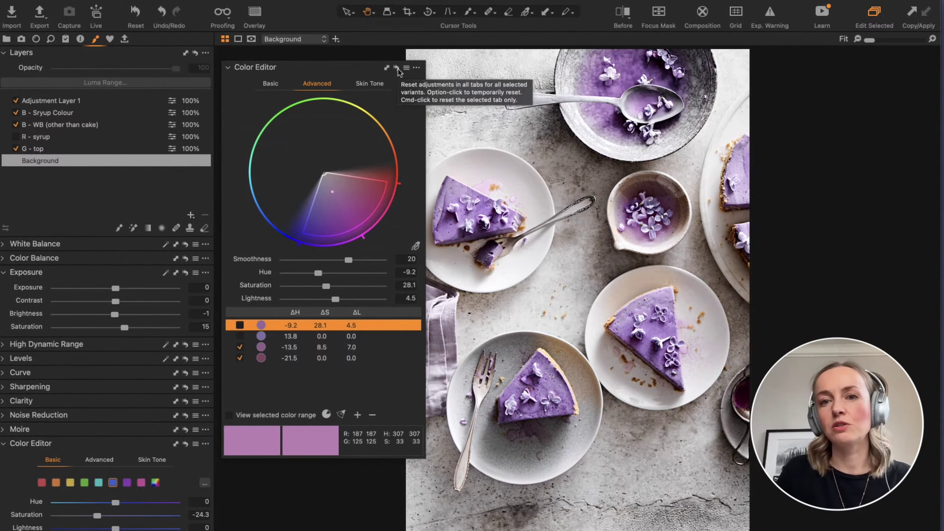
pyautogui.click(397, 69)
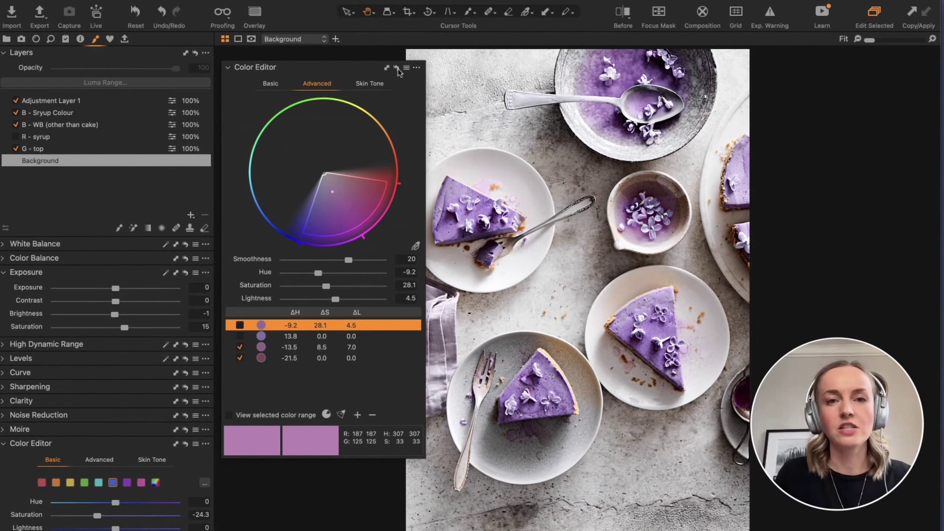
pyautogui.keyDown('alt'); pyautogui.click(397, 69); pyautogui.keyUp('alt')
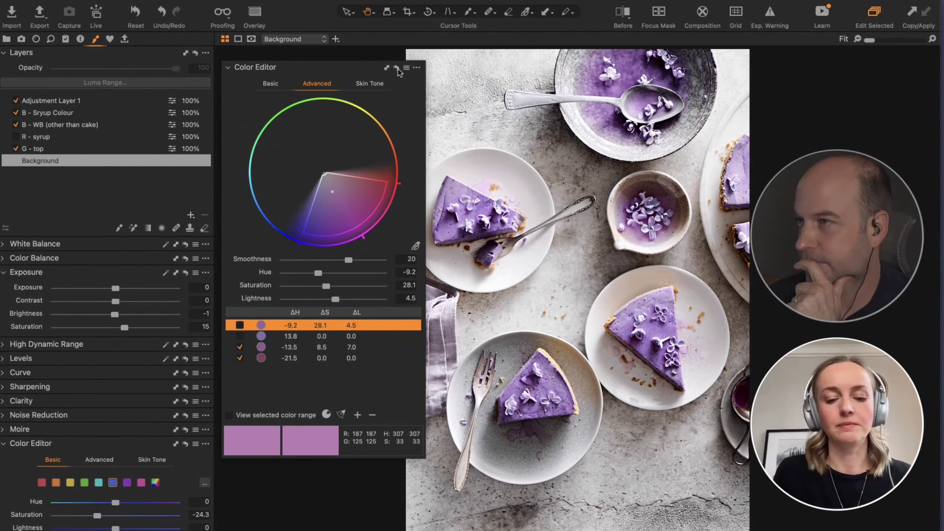
# Show the thumbnail browser and dock the floating Color Editor back among the other tools, expanded.
pyautogui.press('super+alt+b')
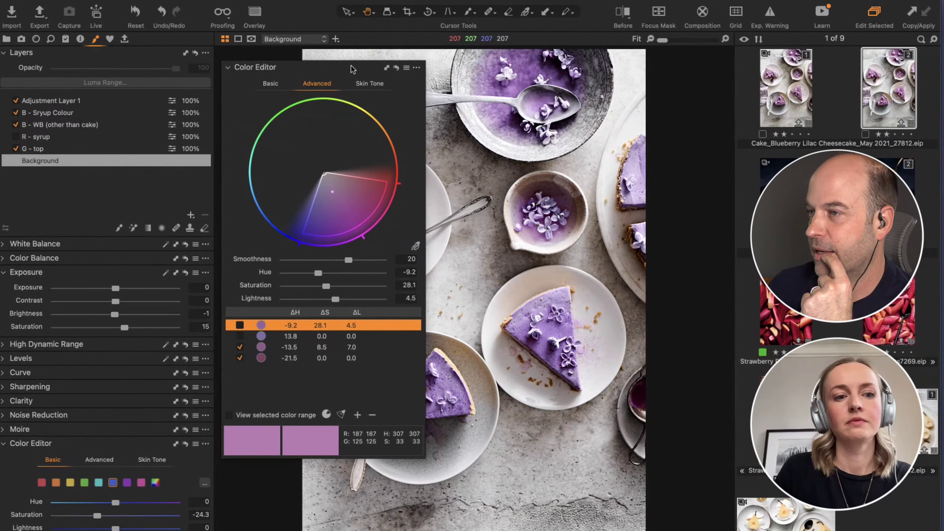
pyautogui.moveTo(352, 69); pyautogui.dragTo(141, 277)
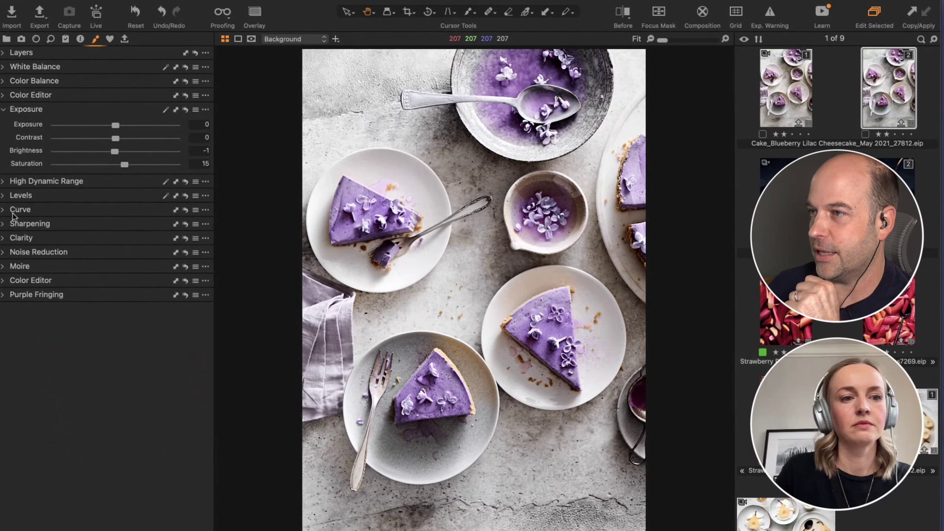
pyautogui.click(6, 95)
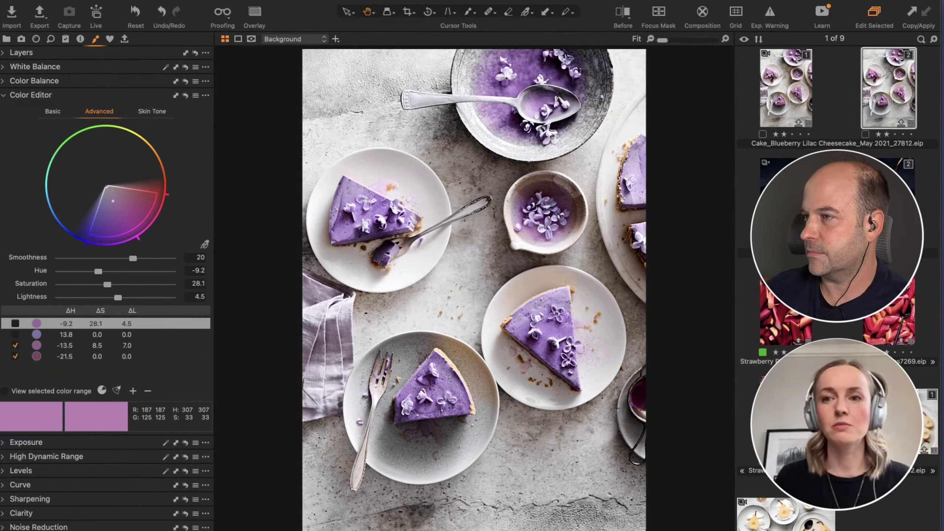
# Clone the cheesecake variant and switch off the syrup range with the -21.5 hue shift in the clone.
pyautogui.rightClick(882, 109)
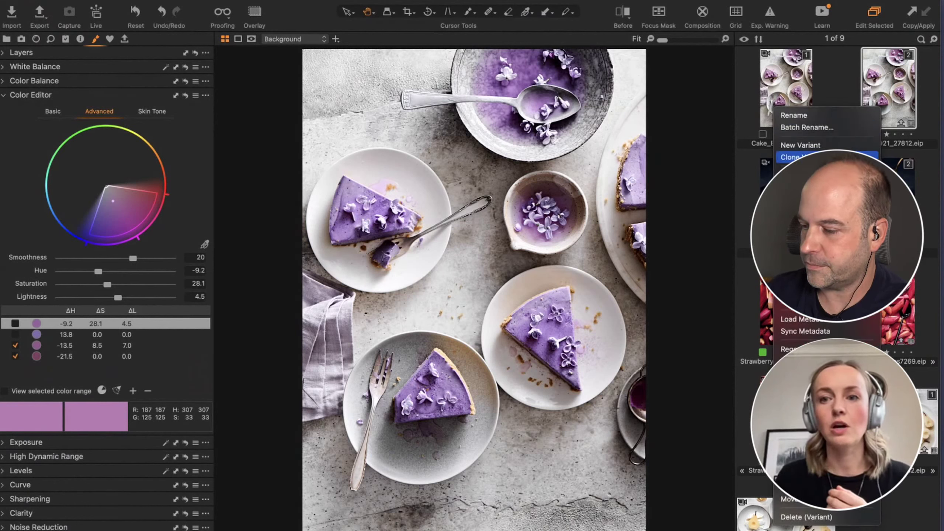
pyautogui.click(803, 158)
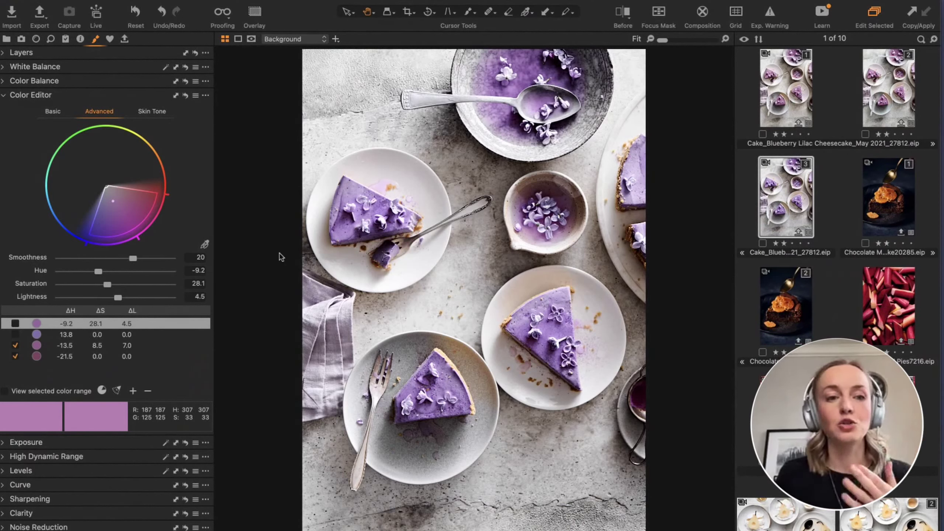
pyautogui.click(15, 356)
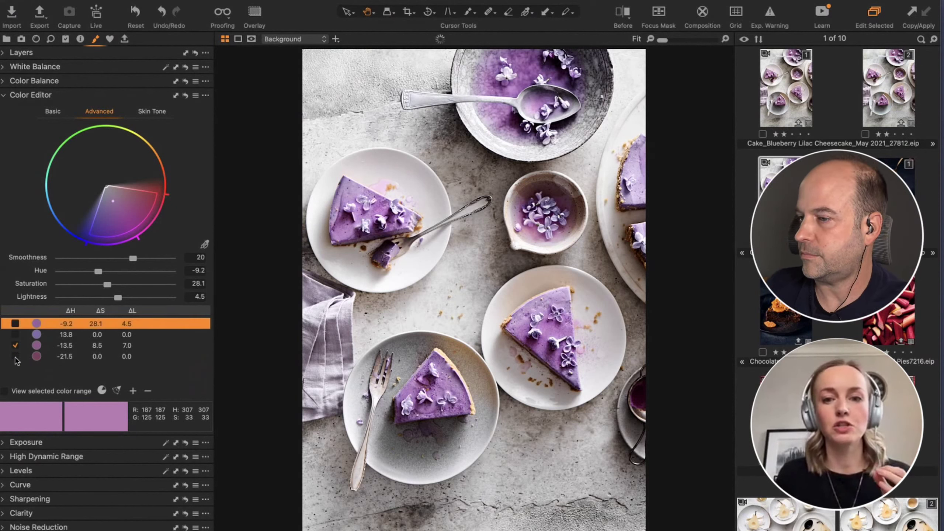
# View the second cheesecake variant side by side with its clone and move the collapsed floating histogram clear of the photos.
pyautogui.click(888, 98)
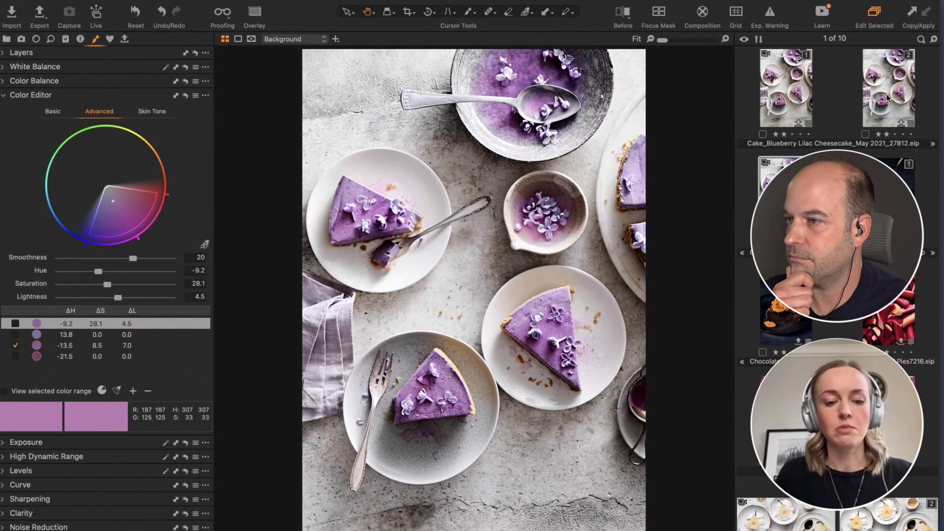
pyautogui.keyDown('shift'); pyautogui.click(888, 98); pyautogui.keyUp('shift')
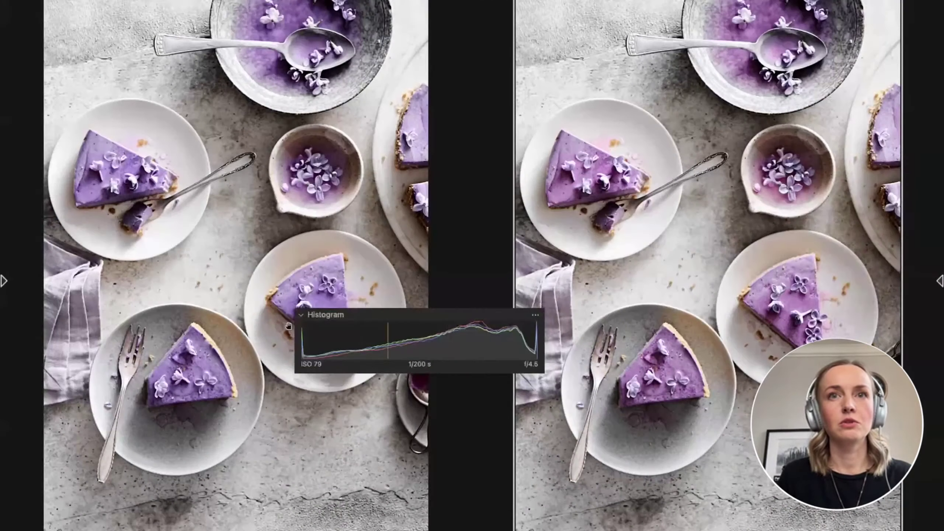
pyautogui.click(300, 315)
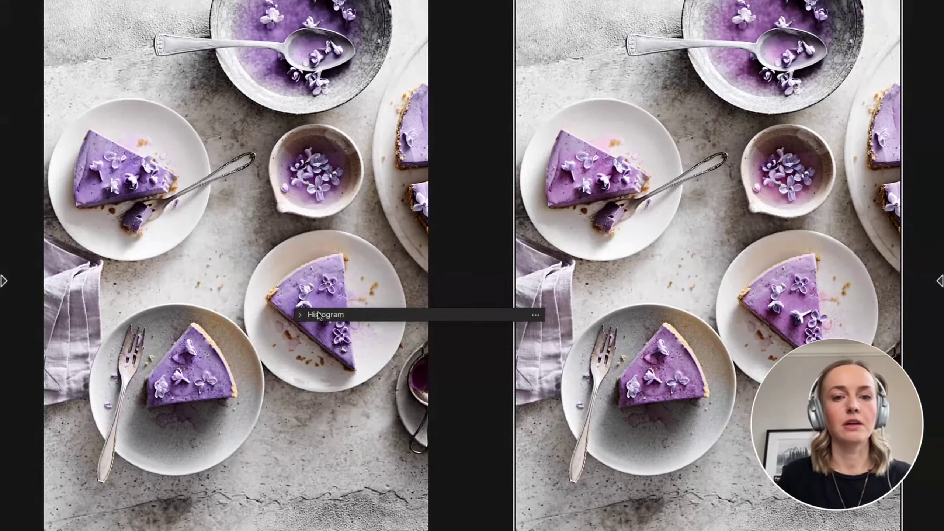
pyautogui.click(412, 321)
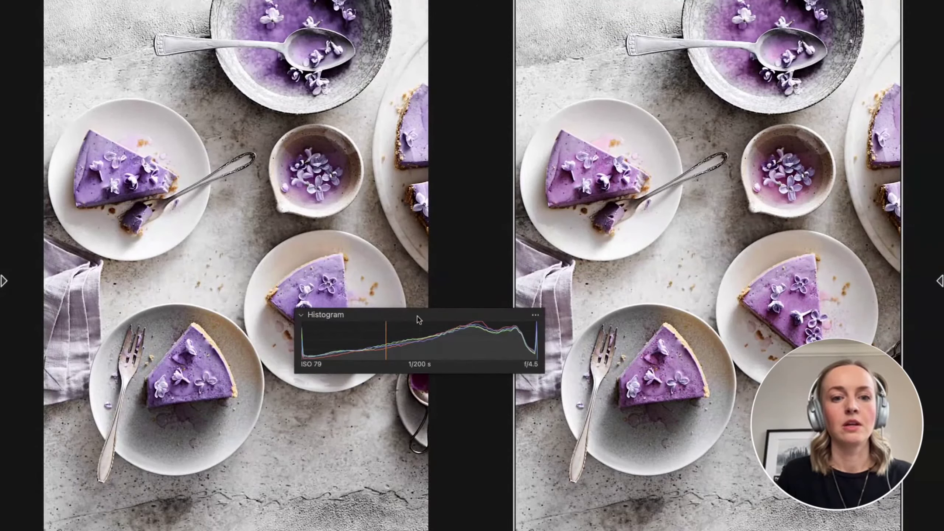
pyautogui.click(384, 316)
pyautogui.moveTo(384, 316); pyautogui.dragTo(530, 4)
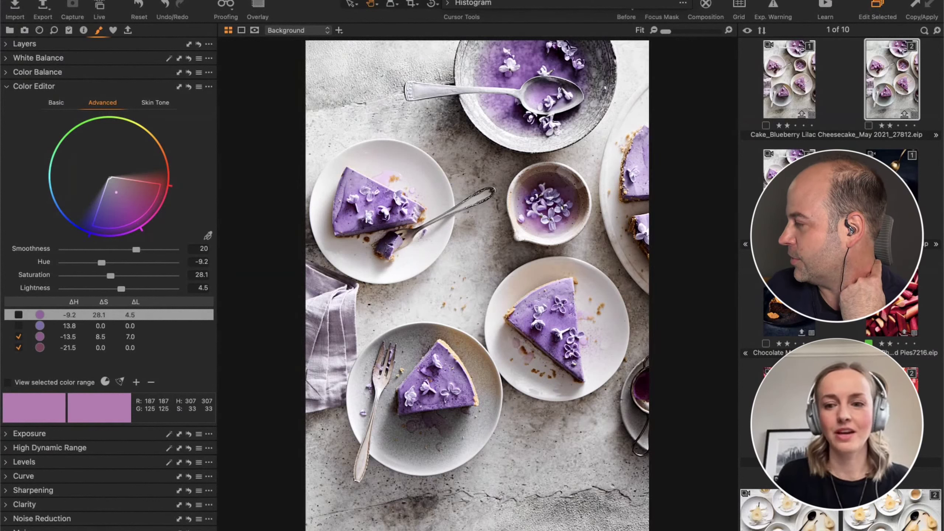
# Open the White Wine Poached Pears photo, compare its two variants and return to viewing only the first.
pyautogui.click(785, 507)
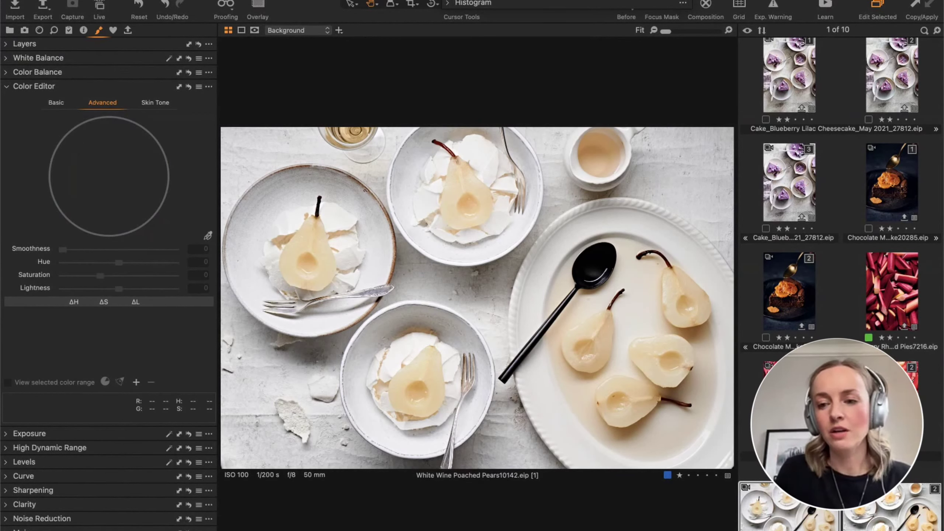
pyautogui.hotkey('shift', 'Right')
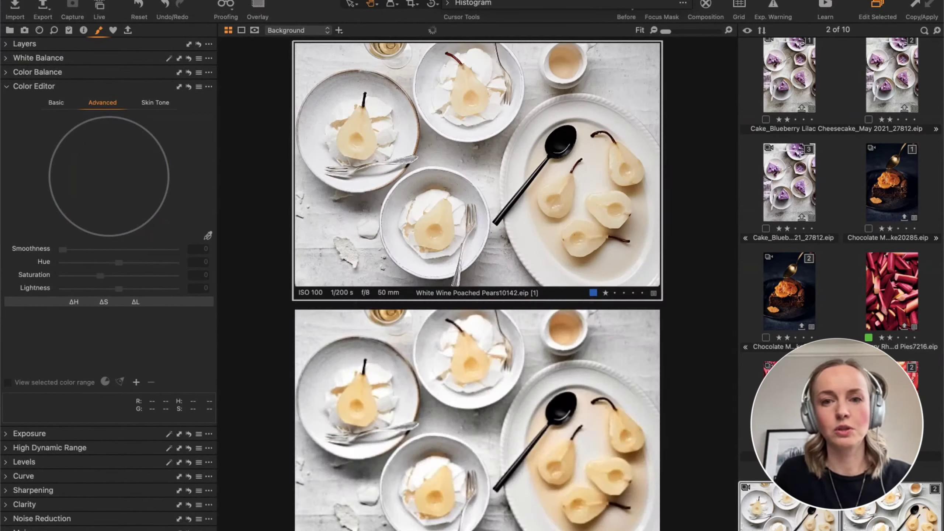
pyautogui.press('super+ctrl+f')
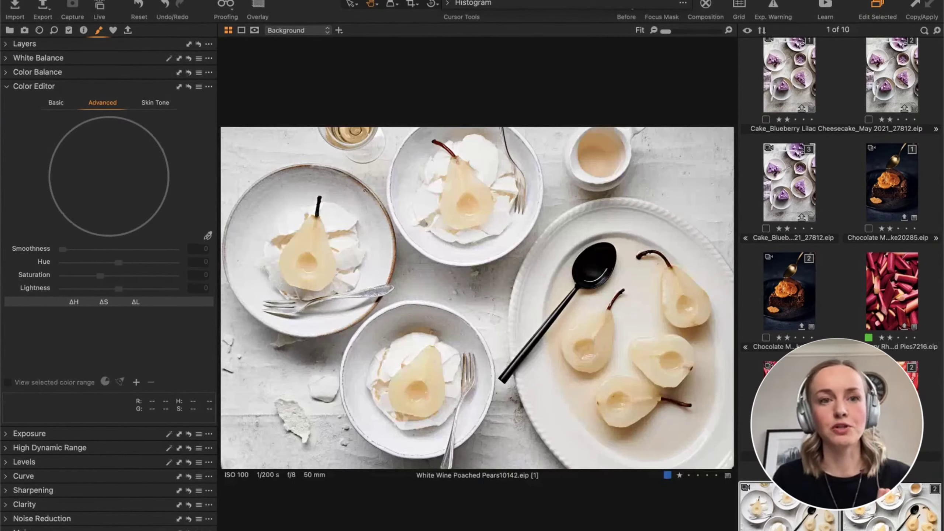
# Select yellow in the Basic Color Editor, reset the pear photo's overall Exposure saturation and set it to -23.
pyautogui.click(58, 108)
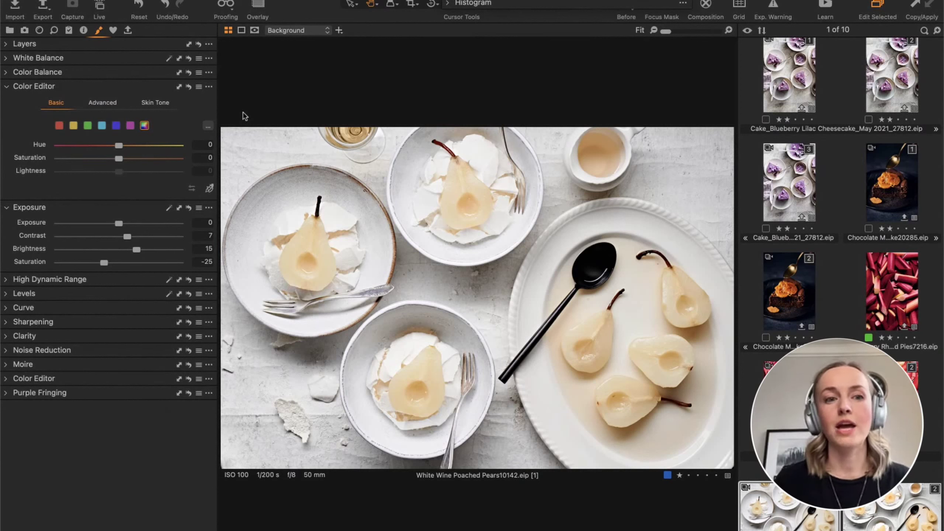
pyautogui.click(73, 126)
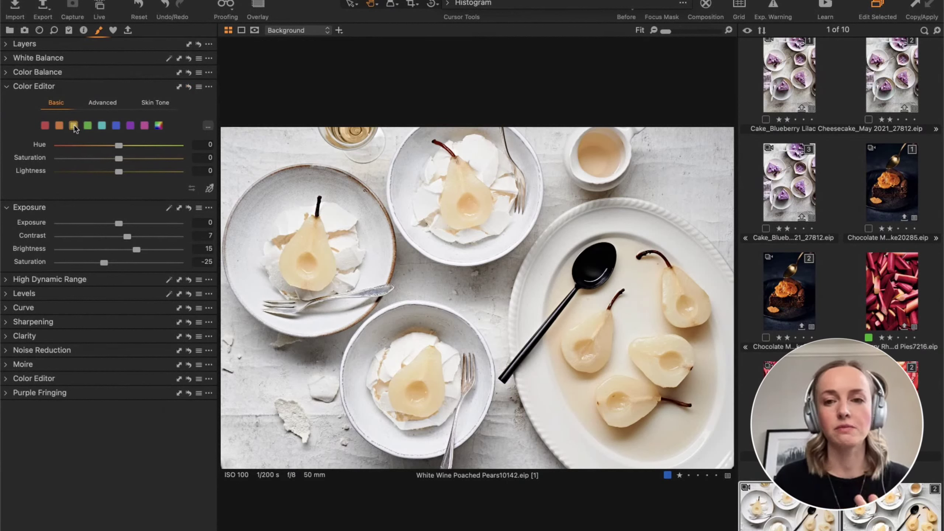
pyautogui.doubleClick(104, 263)
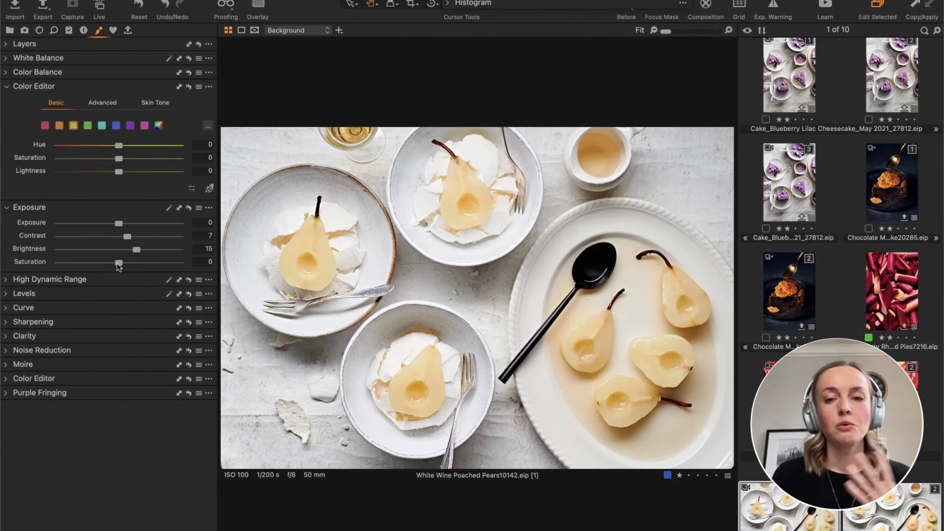
pyautogui.moveTo(118, 265); pyautogui.dragTo(99, 264)
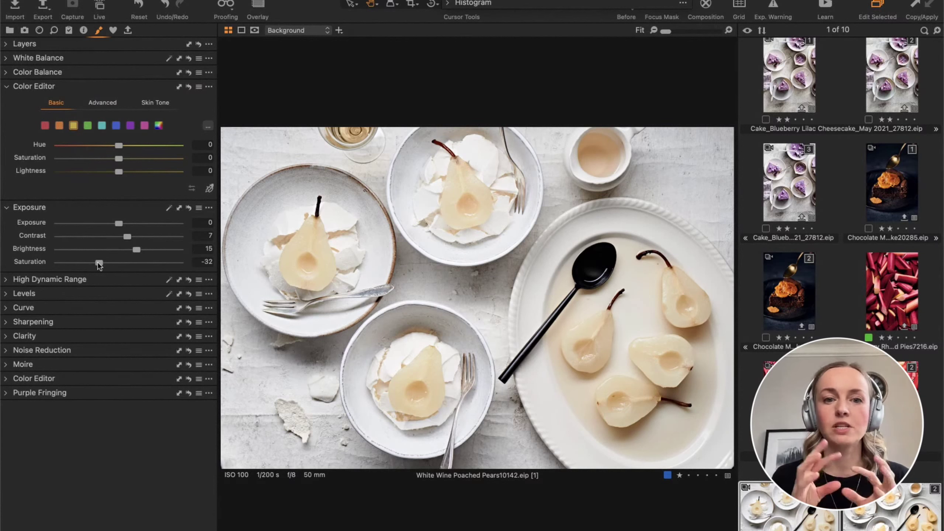
pyautogui.moveTo(99, 264); pyautogui.dragTo(101, 265)
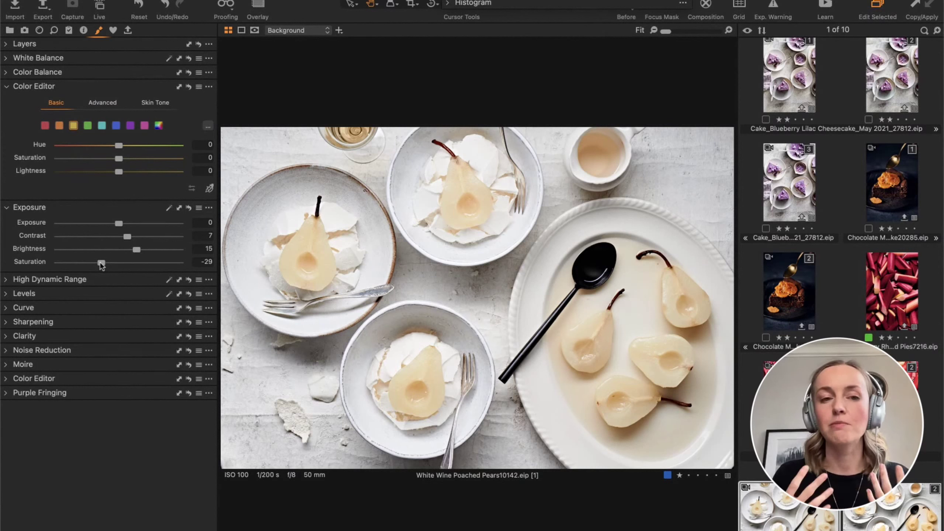
pyautogui.moveTo(101, 265); pyautogui.dragTo(103, 267)
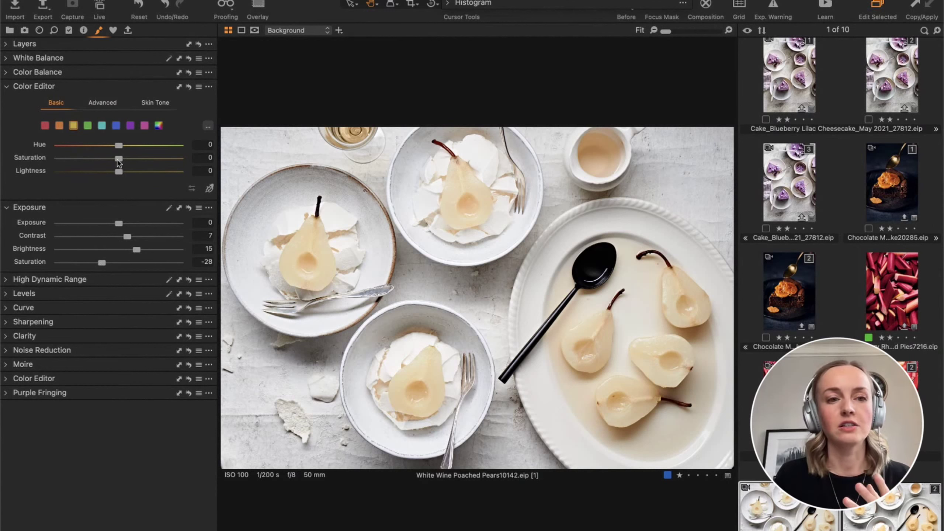
pyautogui.moveTo(102, 265); pyautogui.dragTo(106, 265)
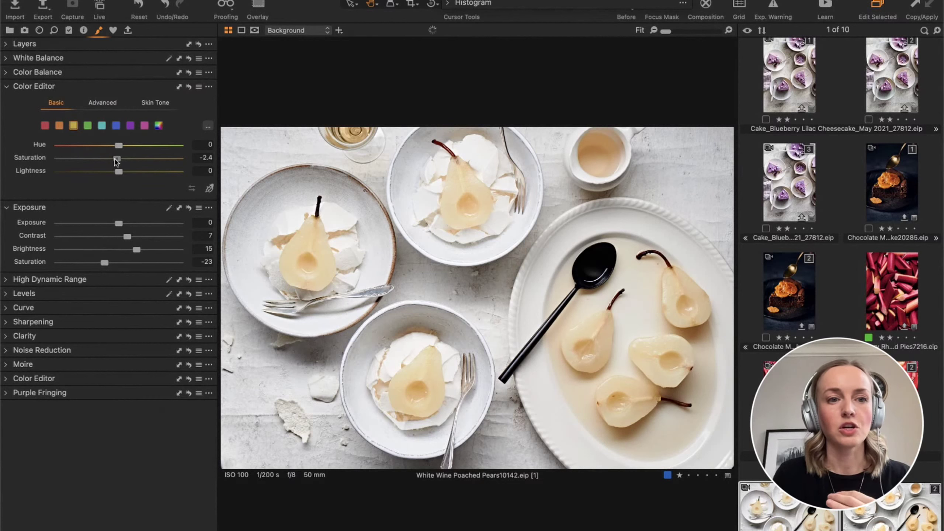
# Try lowering the saturation of the basic yellow and orange ranges to -80 each, and reset the Color Editor.
pyautogui.moveTo(119, 159); pyautogui.dragTo(45, 160)
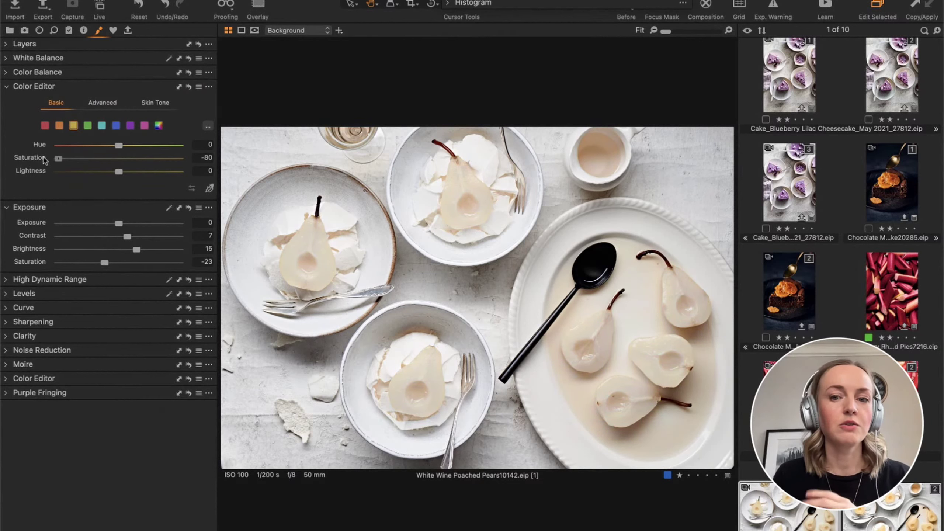
pyautogui.click(60, 127)
pyautogui.moveTo(118, 160); pyautogui.dragTo(53, 161)
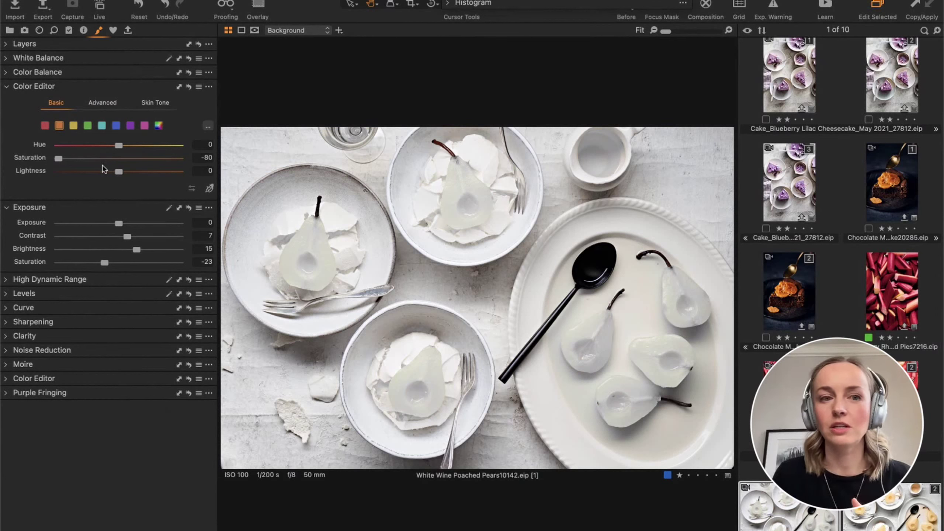
pyautogui.click(188, 87)
# Set the basic yellow range's saturation to -15 and its lightness to 10.3 to soften the pears.
pyautogui.click(74, 126)
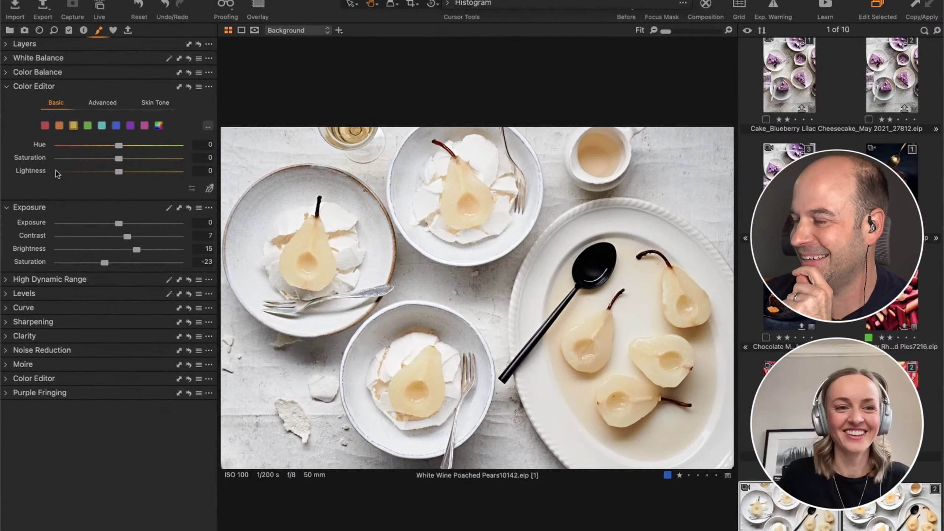
pyautogui.moveTo(119, 159); pyautogui.dragTo(106, 159)
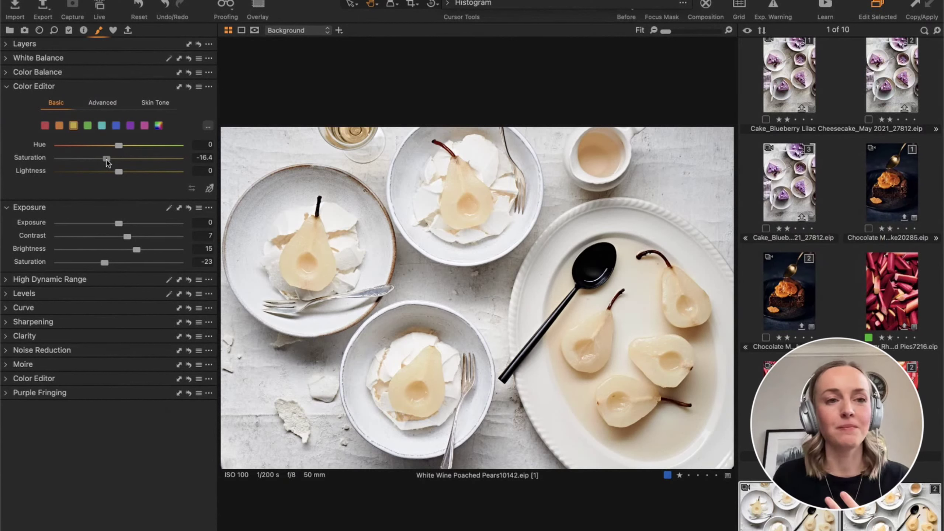
pyautogui.moveTo(106, 160); pyautogui.dragTo(107, 160)
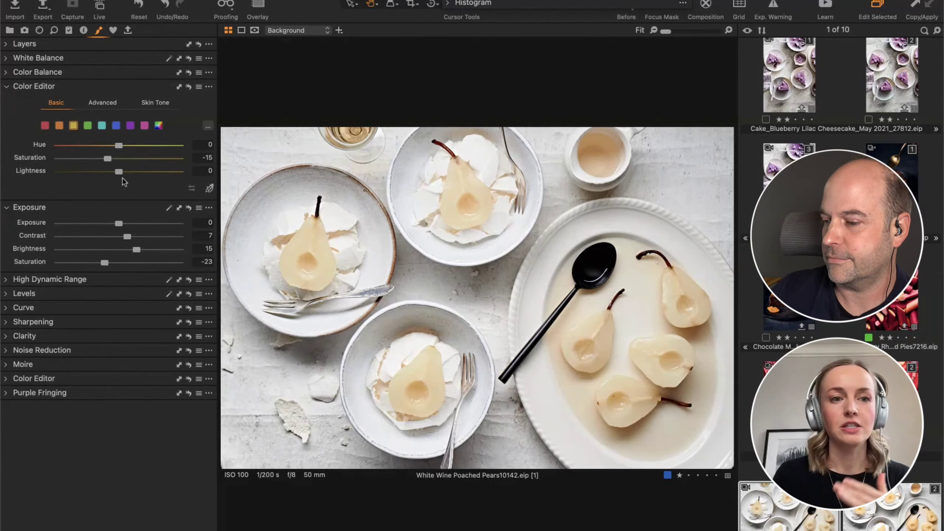
pyautogui.moveTo(119, 172)
pyautogui.mouseDown()
pyautogui.moveTo(140, 176)
pyautogui.moveTo(110, 173)
pyautogui.moveTo(130, 171)
pyautogui.moveTo(114, 165)
pyautogui.moveTo(131, 170)
pyautogui.mouseUp()
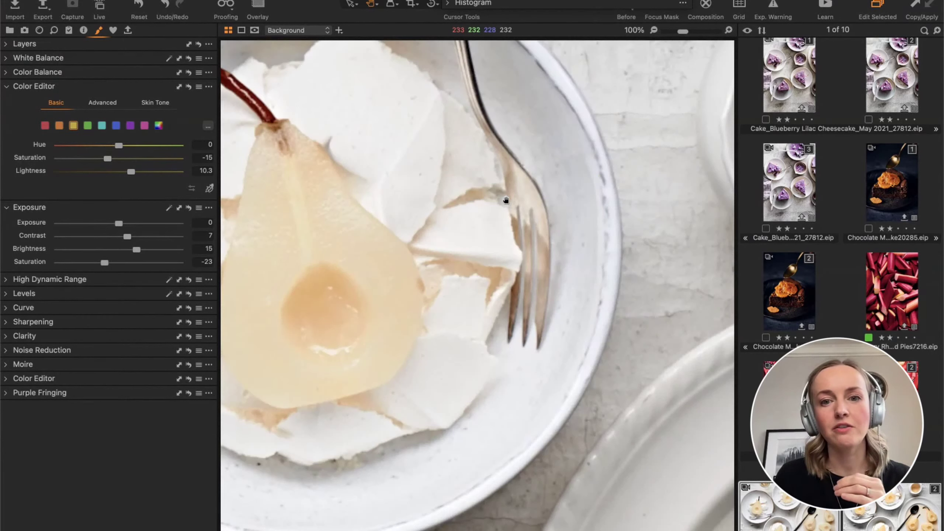
# Sample the orange tone between the meringue pieces and set the basic orange range's saturation to -11.3 and hue to 4.9.
pyautogui.click(506, 201)
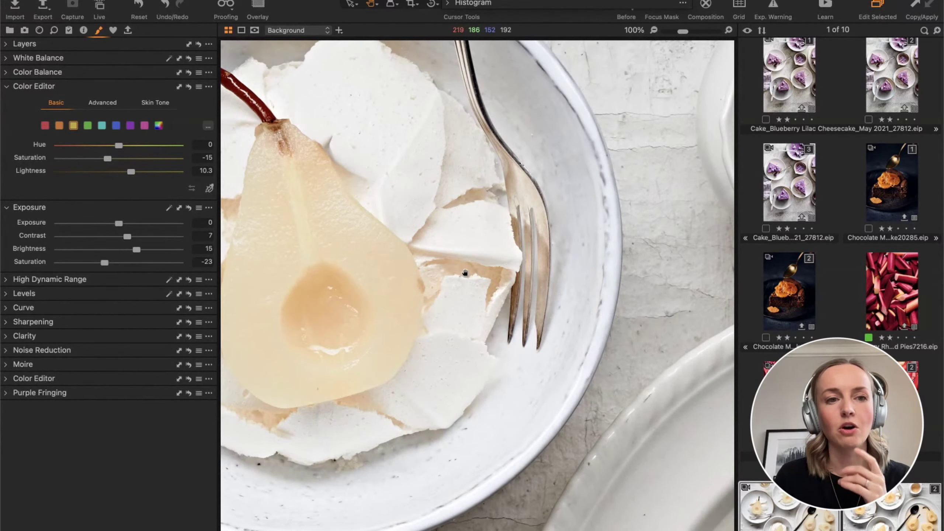
pyautogui.click(210, 188)
pyautogui.click(462, 262)
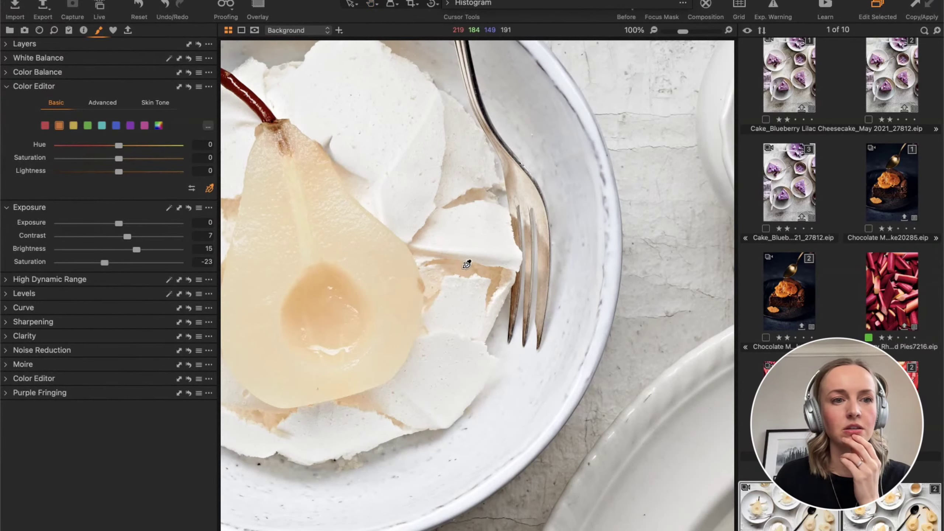
pyautogui.click(449, 247)
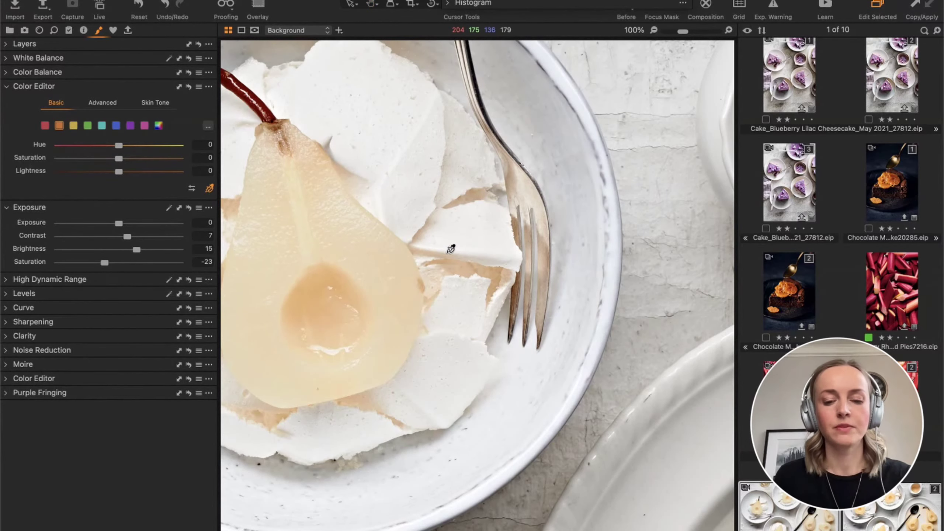
pyautogui.click(446, 253)
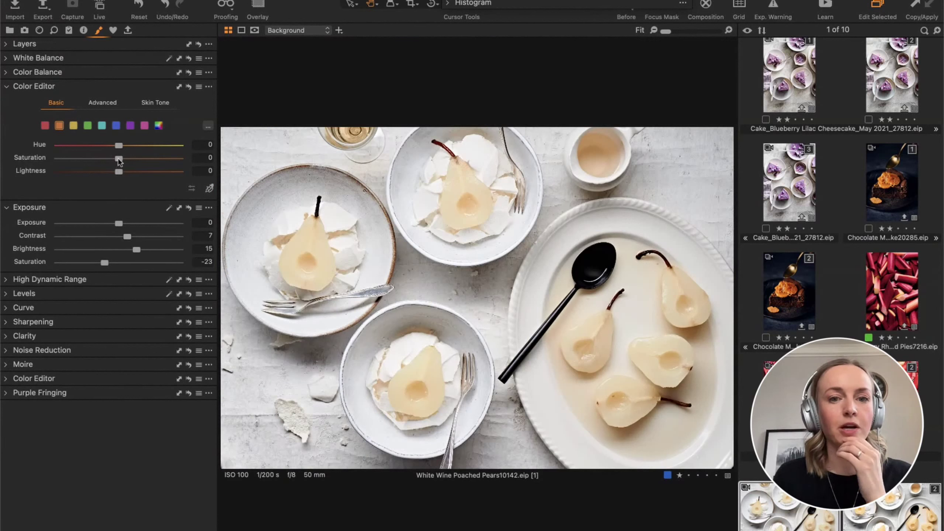
pyautogui.moveTo(119, 159)
pyautogui.mouseDown()
pyautogui.moveTo(108, 159)
pyautogui.moveTo(129, 147)
pyautogui.mouseUp()
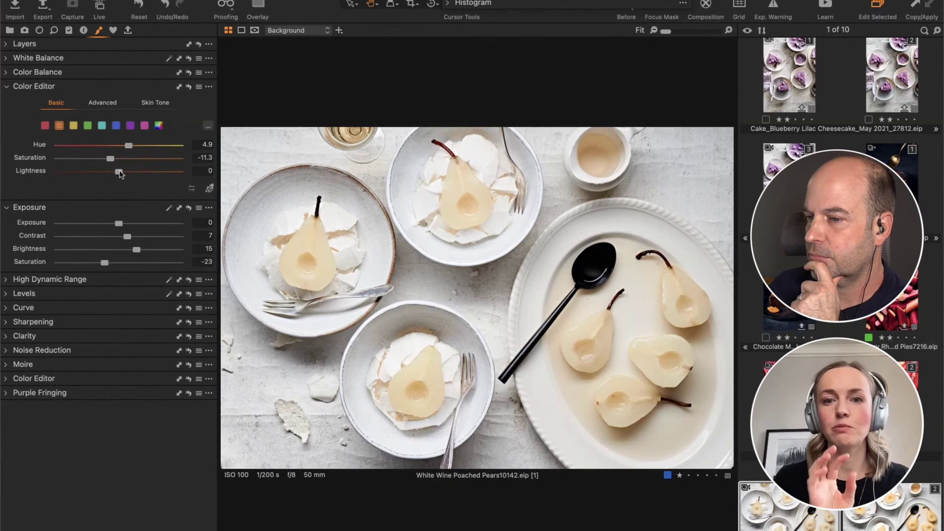
# Reduce the saturation of the basic green range to -41.2, blue to -41.8 and cyan to -46.6.
pyautogui.click(88, 125)
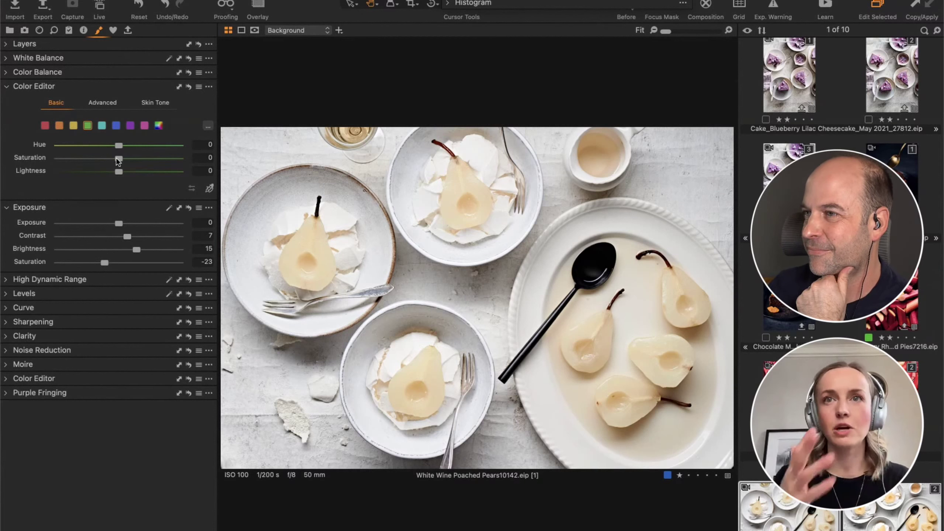
pyautogui.moveTo(117, 158); pyautogui.dragTo(87, 158)
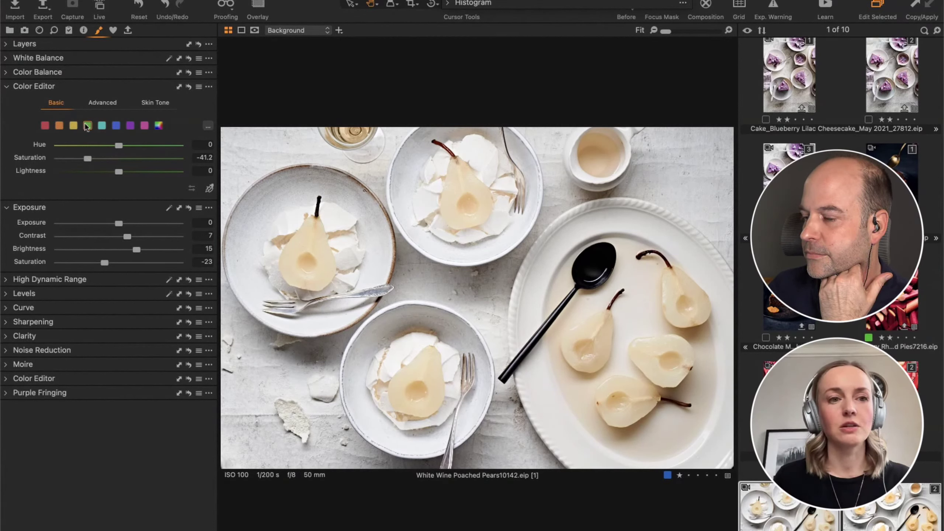
pyautogui.click(115, 126)
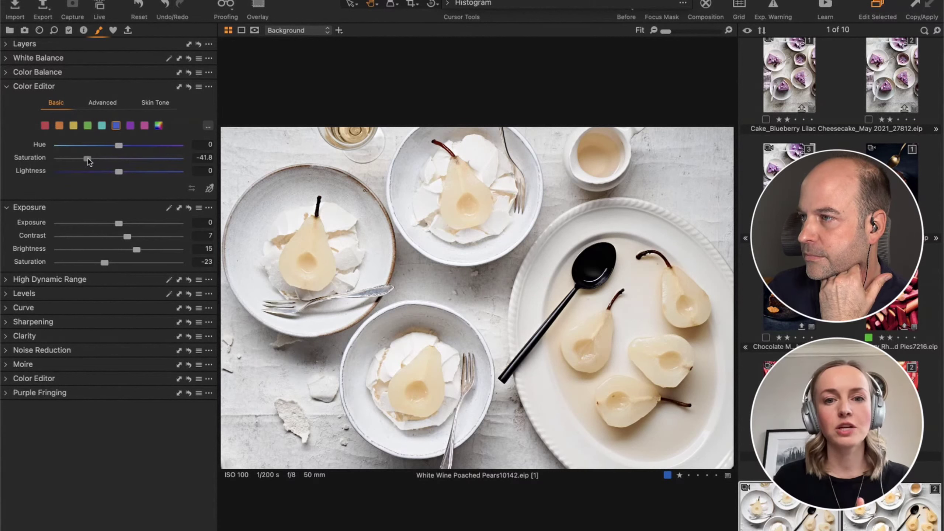
pyautogui.click(101, 127)
pyautogui.click(84, 160)
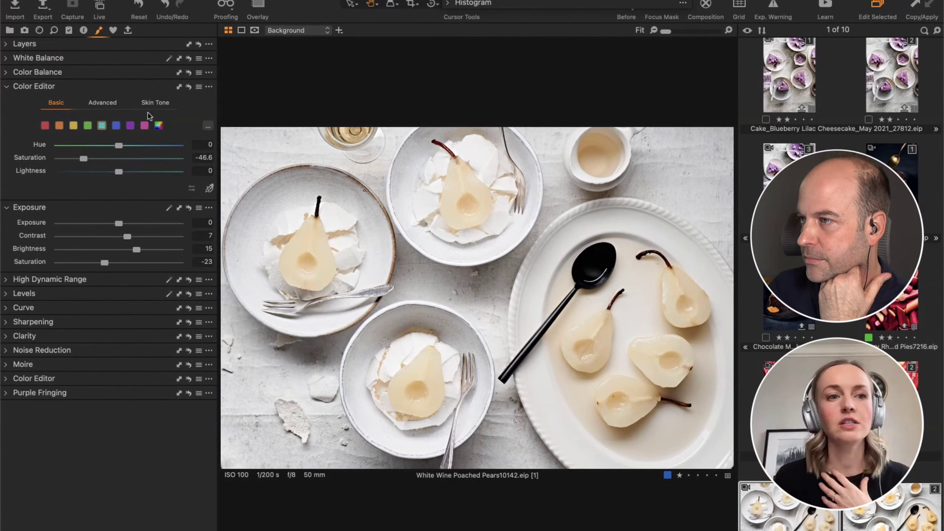
# Switch the viewer background to White to judge the pear photo's exposure, and set its Exposure brightness to 13.
pyautogui.rightClick(431, 71)
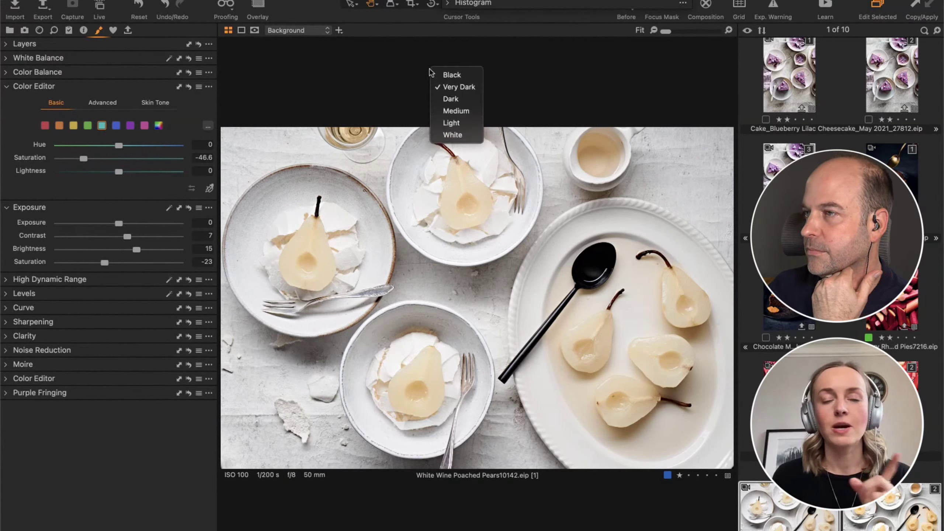
pyautogui.click(448, 135)
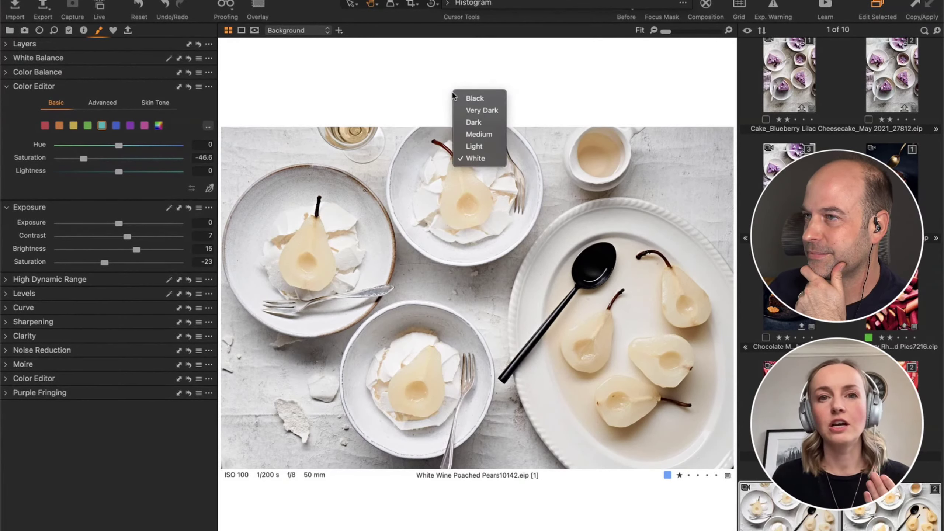
pyautogui.click(561, 103)
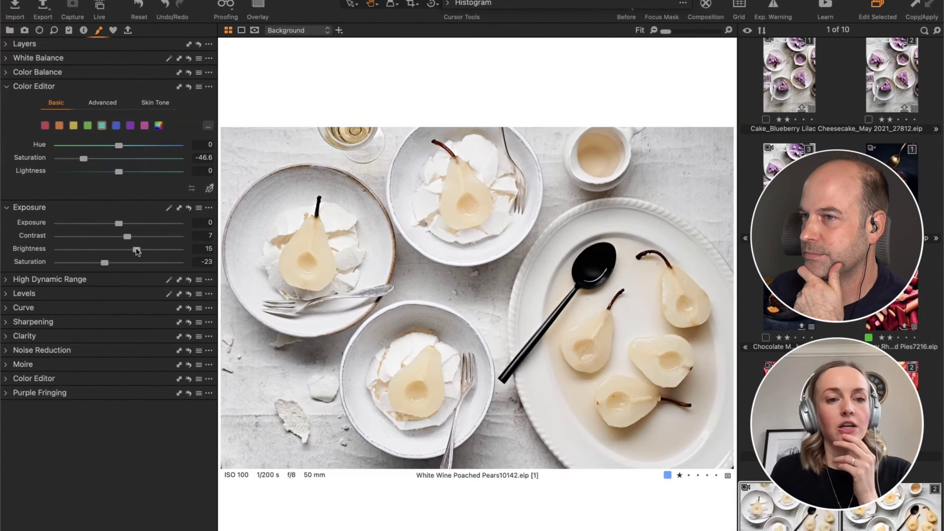
pyautogui.moveTo(137, 251)
pyautogui.mouseDown()
pyautogui.moveTo(103, 254)
pyautogui.moveTo(134, 253)
pyautogui.mouseUp()
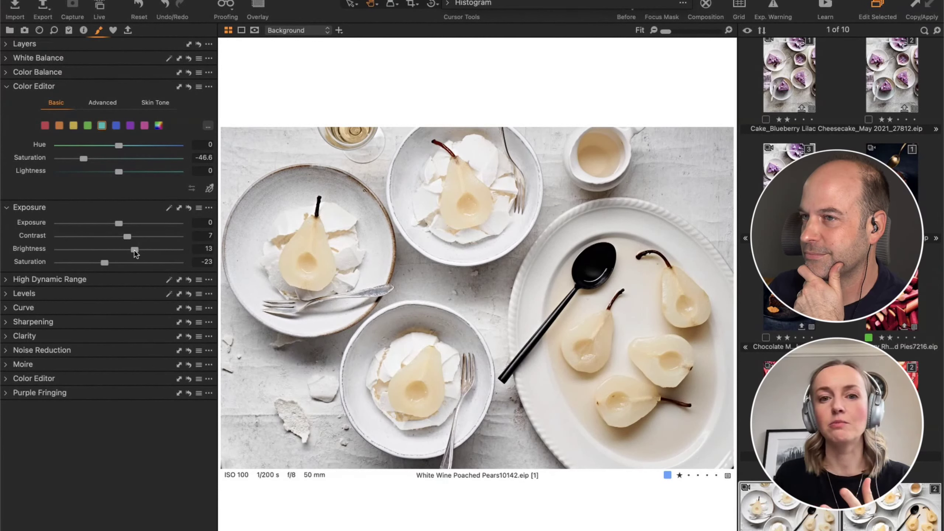
# Try a mid-grey viewer background behind the pear photo and return it to a dark tone.
pyautogui.rightClick(304, 94)
pyautogui.click(322, 127)
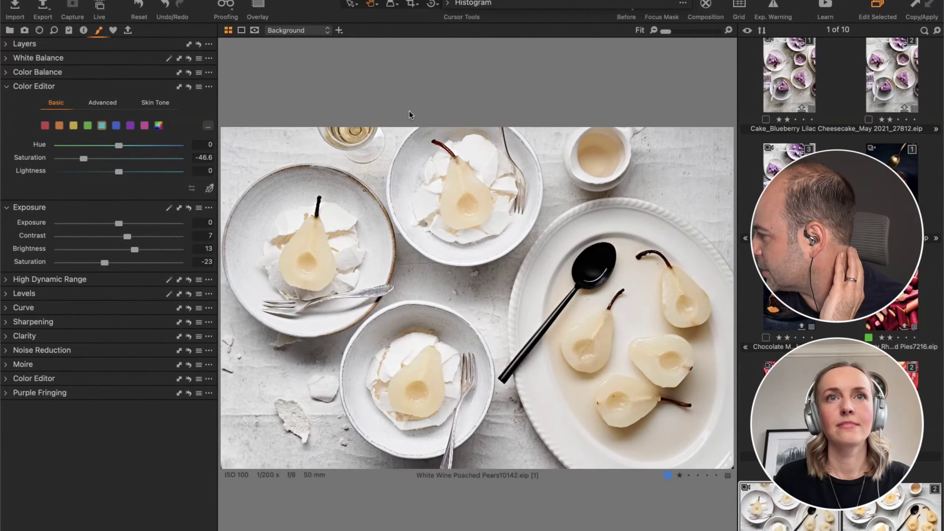
pyautogui.rightClick(408, 111)
pyautogui.click(419, 137)
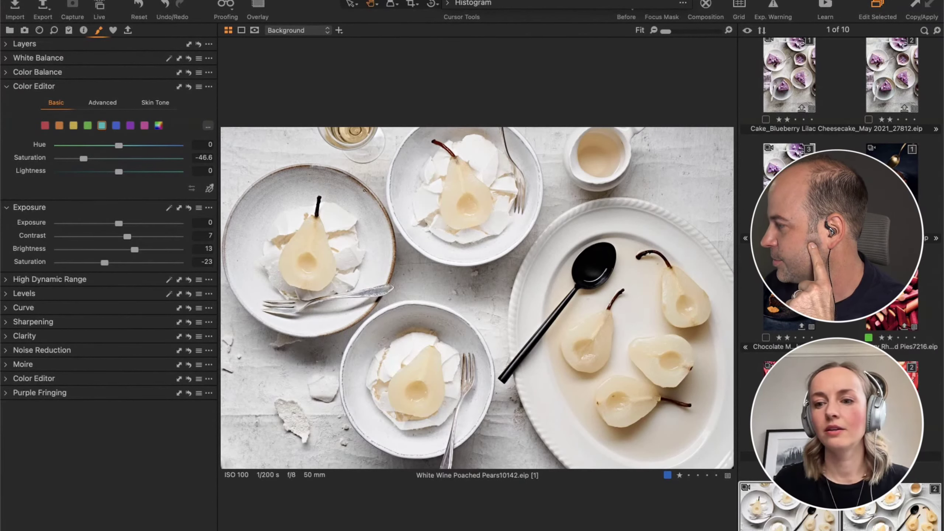
# Open the rhubarb photo and compare its before view with the edited version.
pyautogui.press('Left')
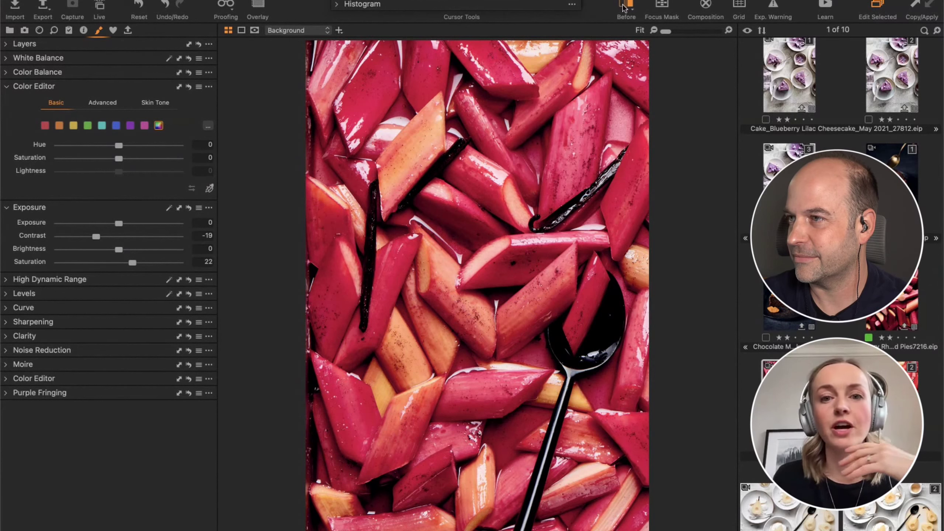
pyautogui.click(624, 8)
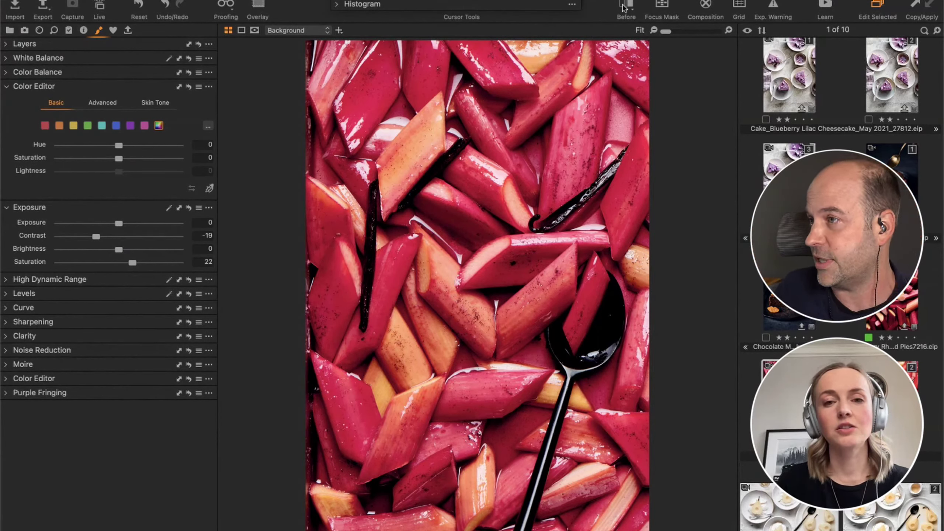
# In the Advanced Color Editor, disable the existing red range, sample a new range from the rhubarb and invert the selected range.
pyautogui.click(105, 108)
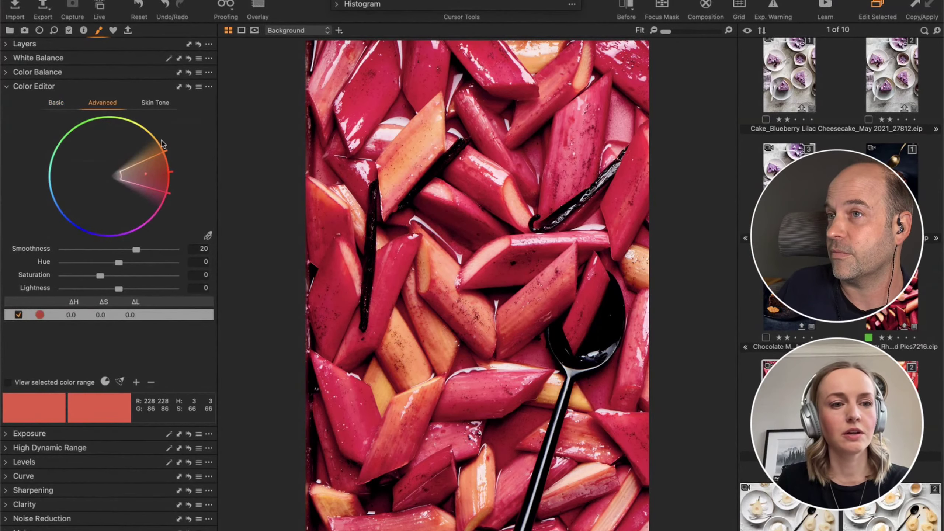
pyautogui.click(17, 315)
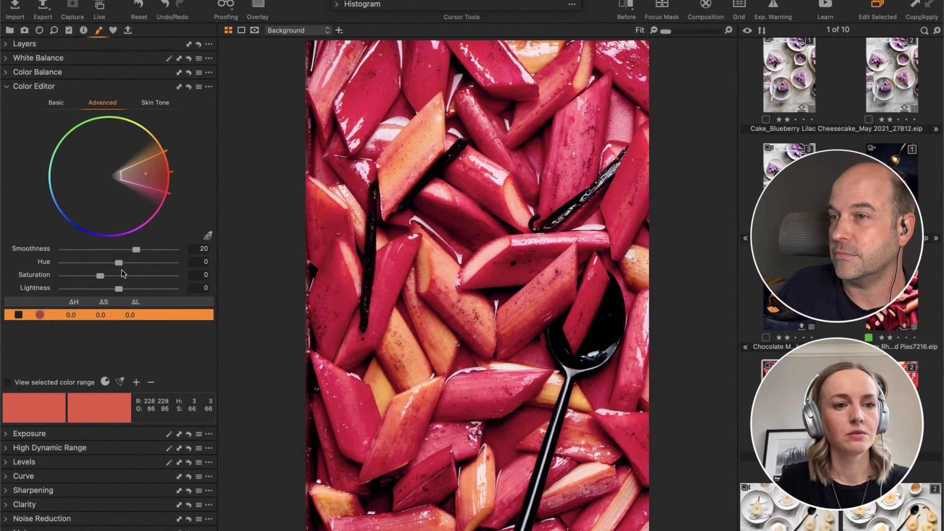
pyautogui.click(208, 237)
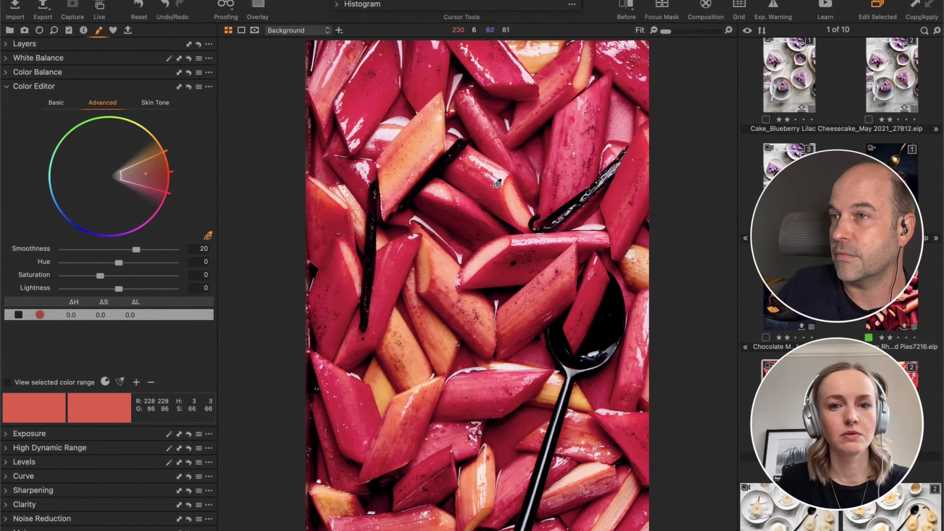
pyautogui.click(497, 184)
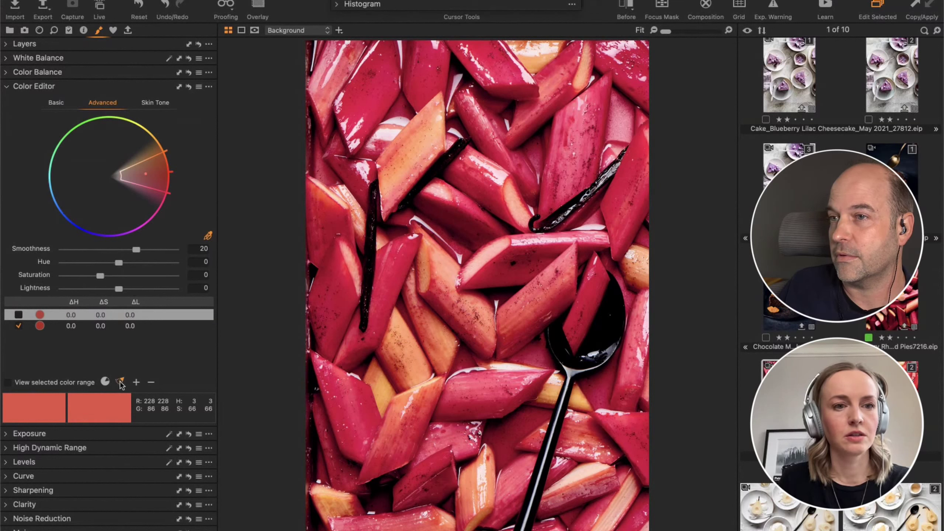
pyautogui.click(107, 383)
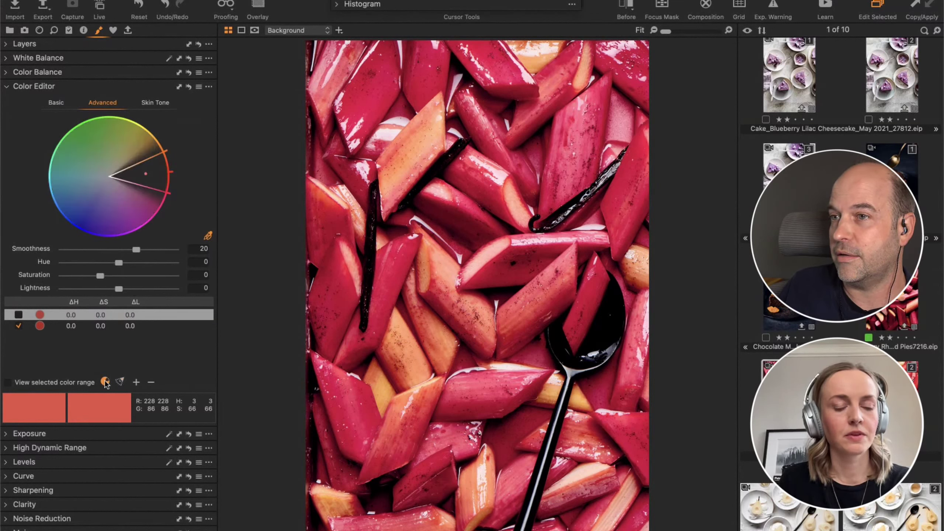